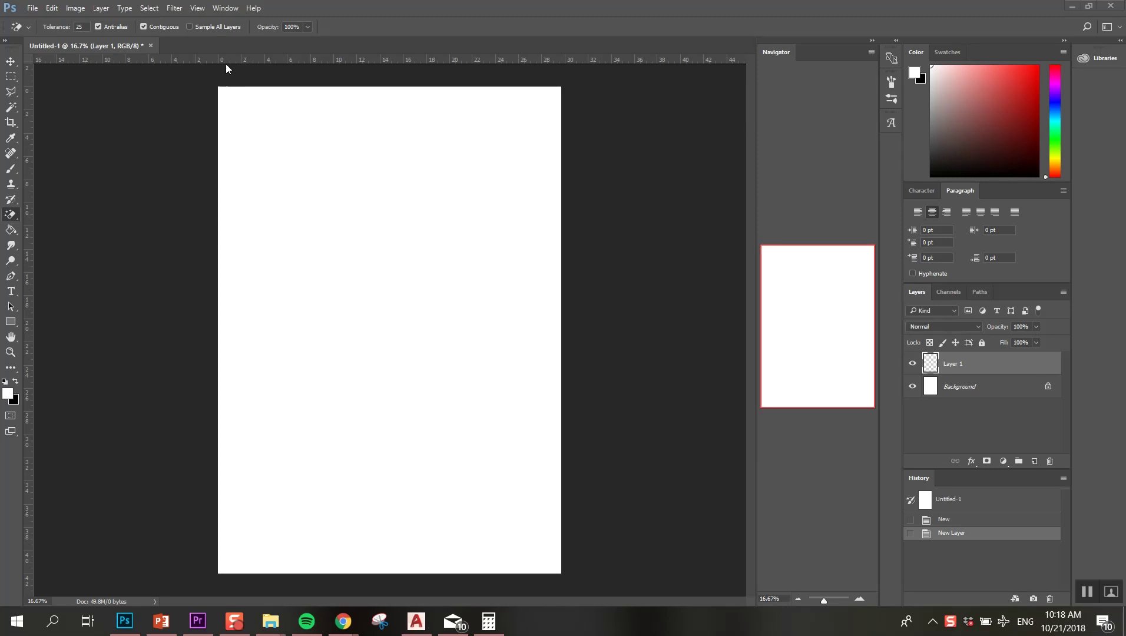
- Reset the workspace to the default Essentials layout
{"action": "left_click", "coordinate": [224, 9]}
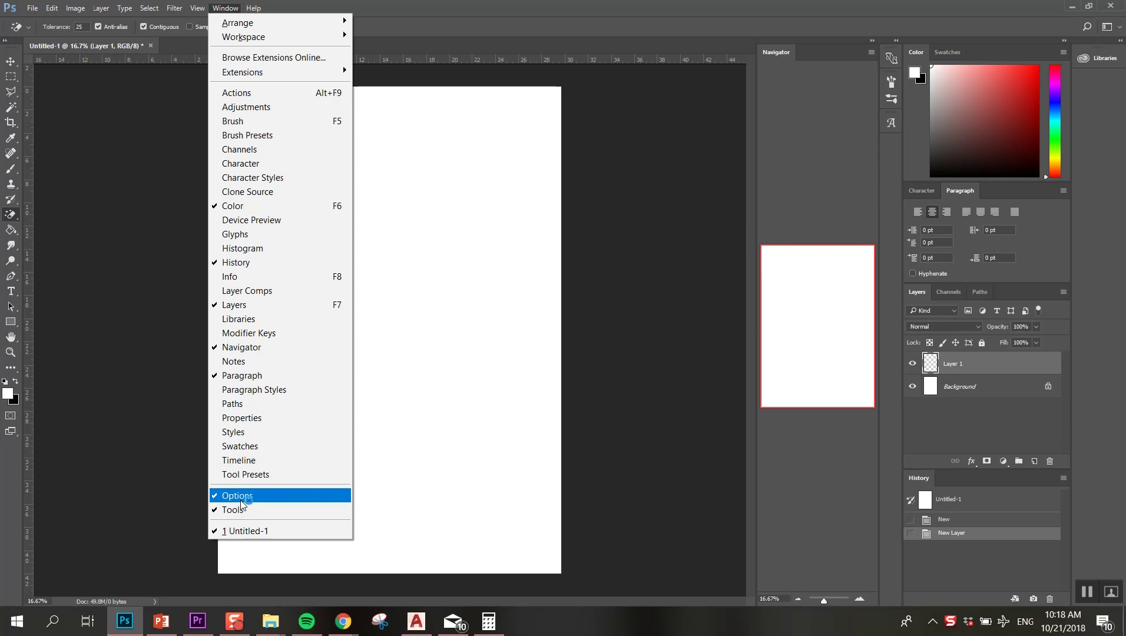
{"action": "mouse_move", "coordinate": [333, 37]}
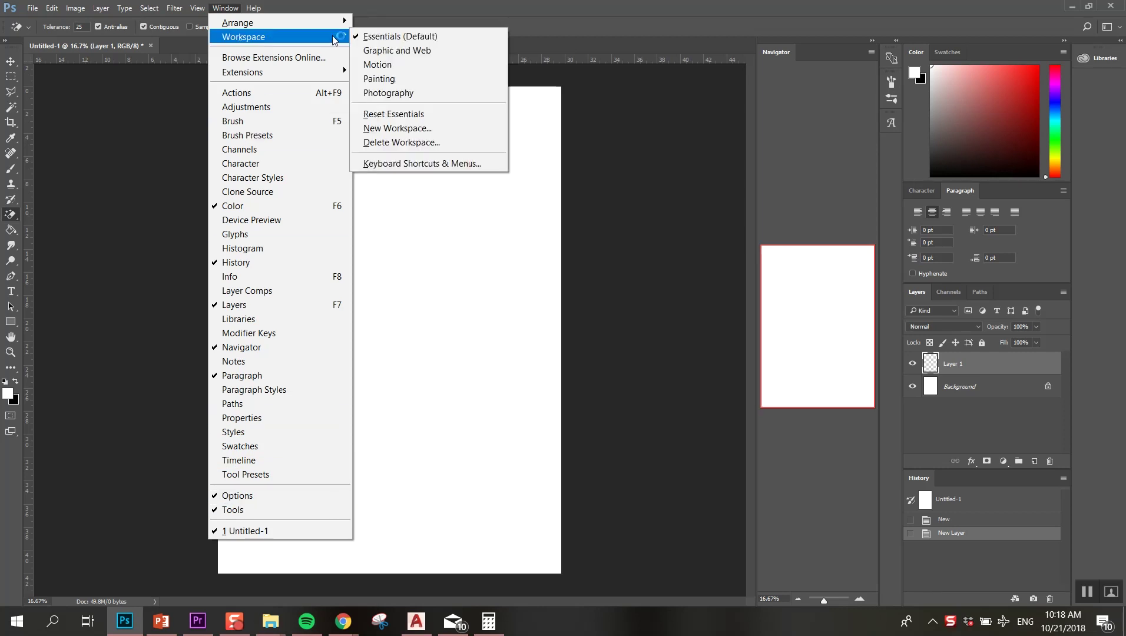
{"action": "left_click", "coordinate": [474, 43]}
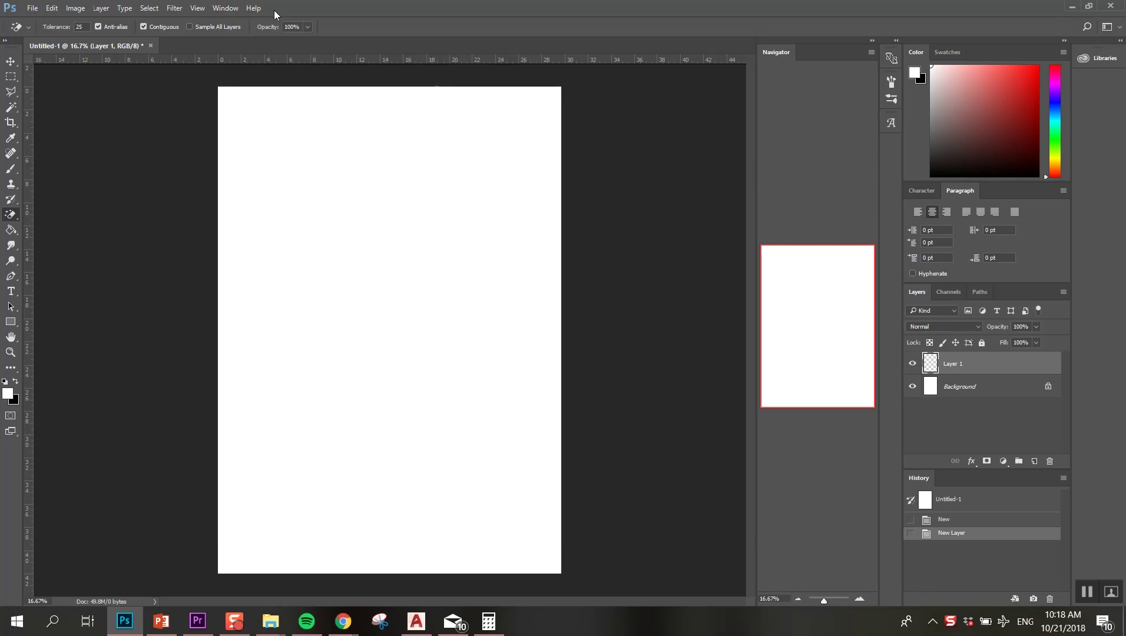
- Turn on the grid over the blank Untitled-1 canvas
{"action": "left_click", "coordinate": [197, 8]}
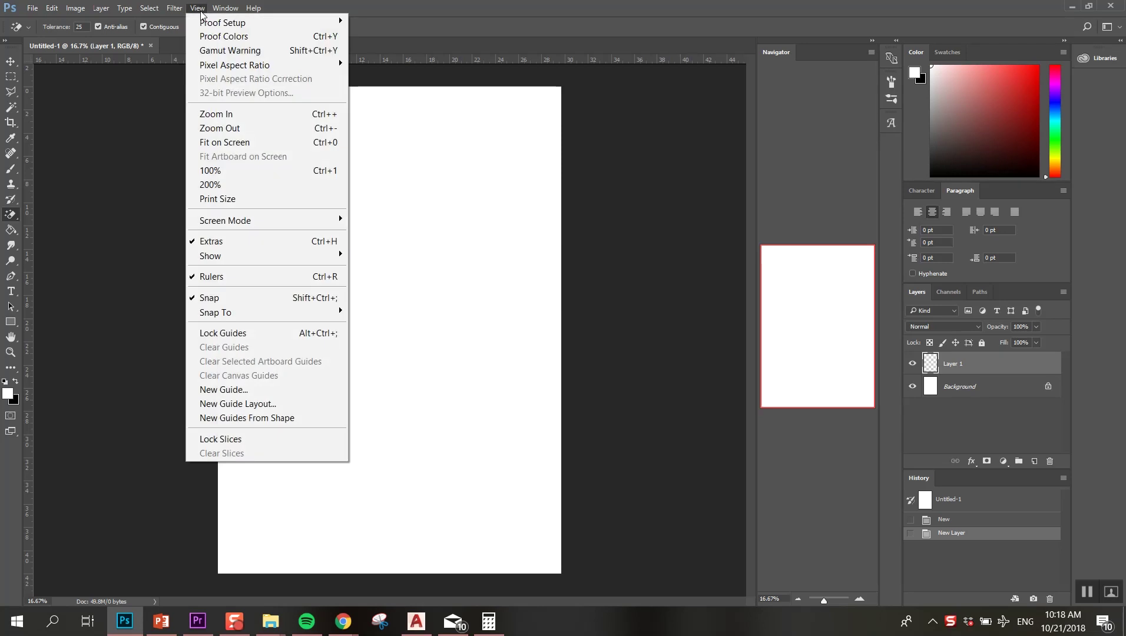
{"action": "mouse_move", "coordinate": [227, 262]}
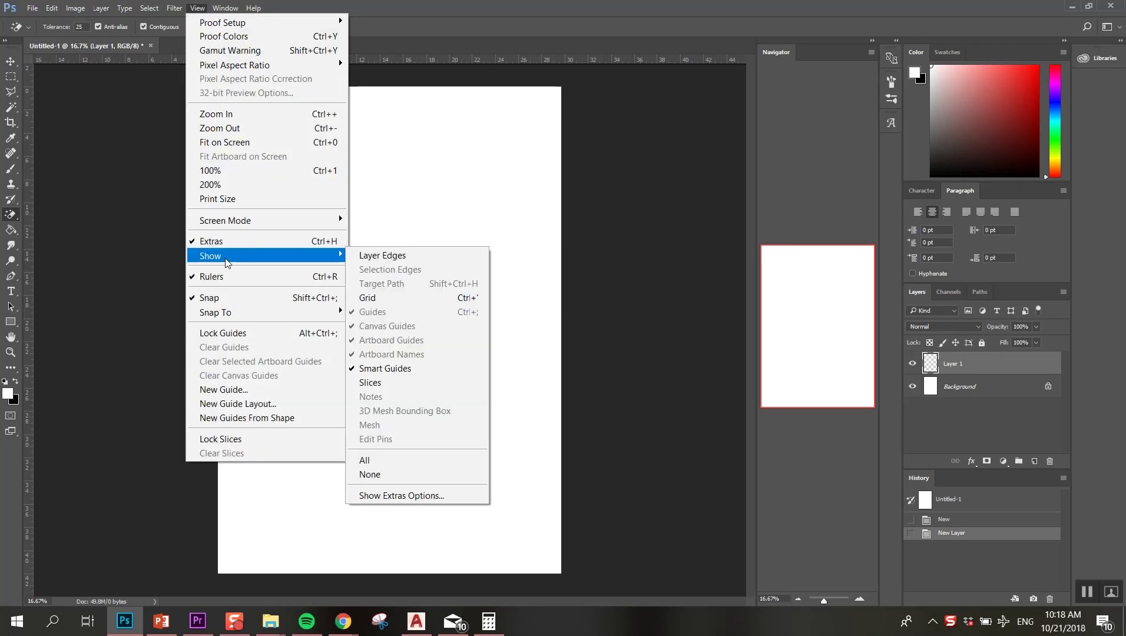
{"action": "left_click", "coordinate": [440, 369]}
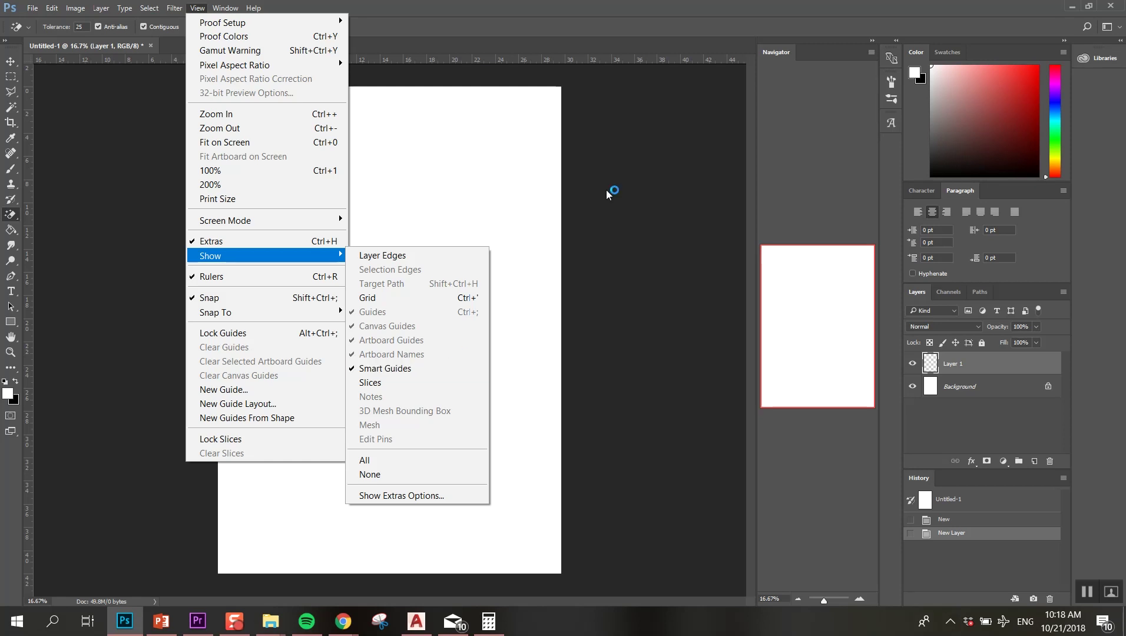
{"action": "left_click", "coordinate": [384, 297]}
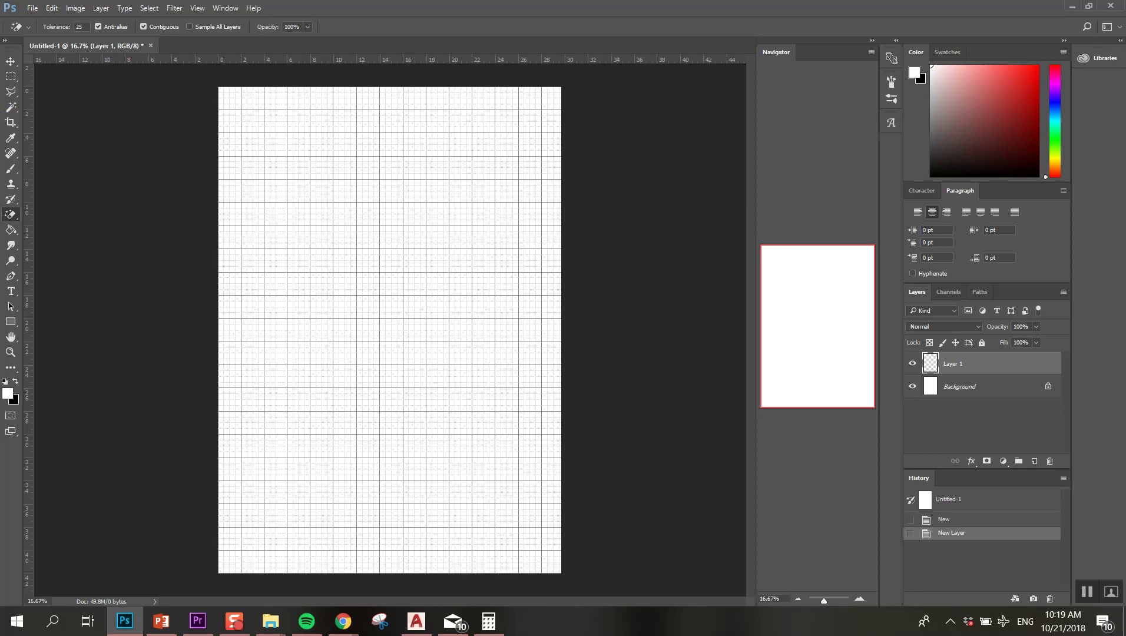
- Browse the marquee and lasso selection tools, then switch to the fill tool
{"action": "left_click", "coordinate": [15, 81]}
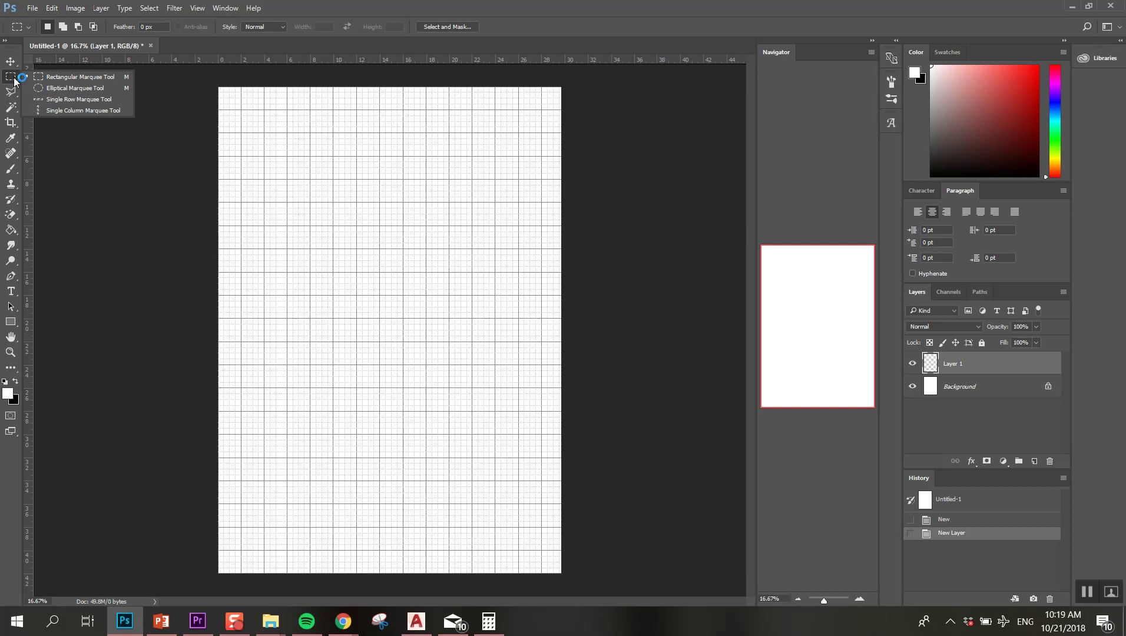
{"action": "left_click", "coordinate": [10, 90]}
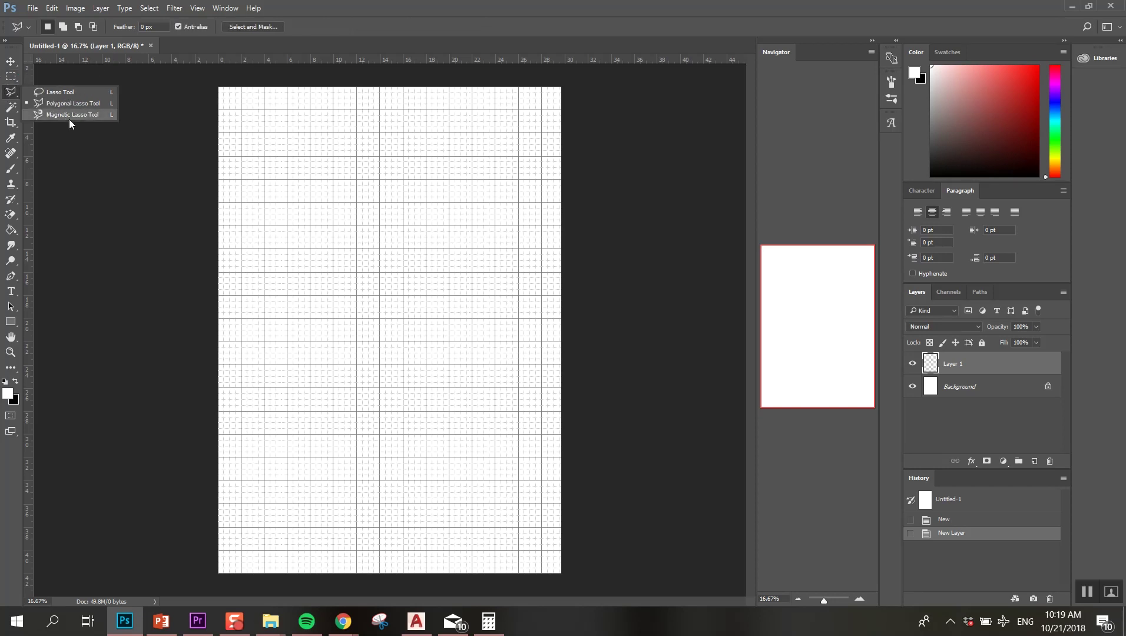
{"action": "left_click", "coordinate": [12, 77]}
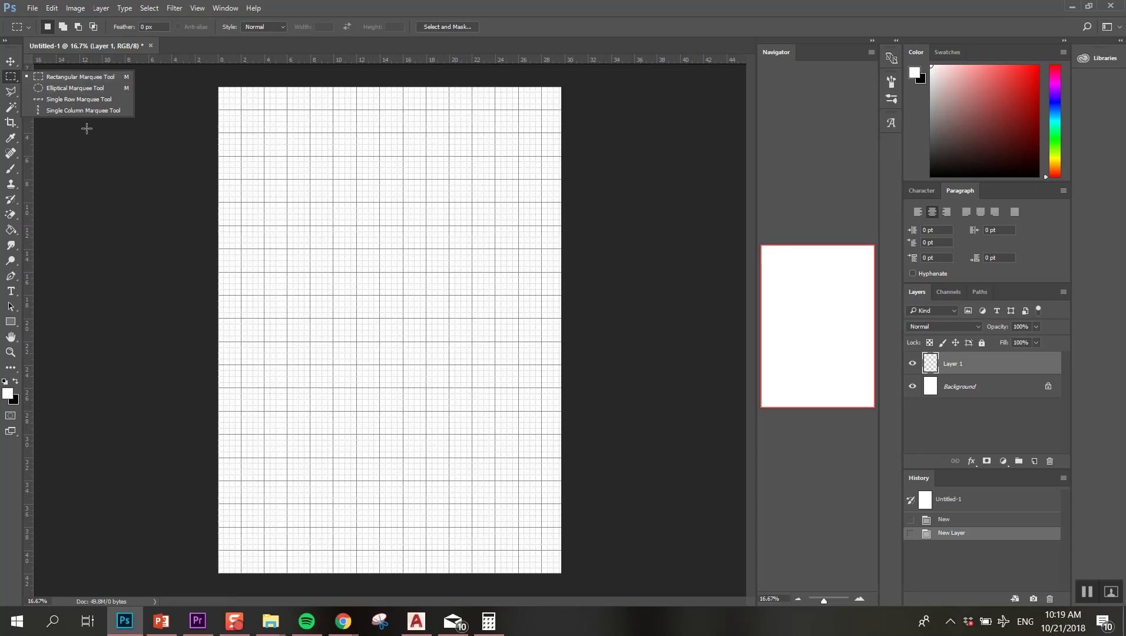
{"action": "left_click", "coordinate": [11, 230]}
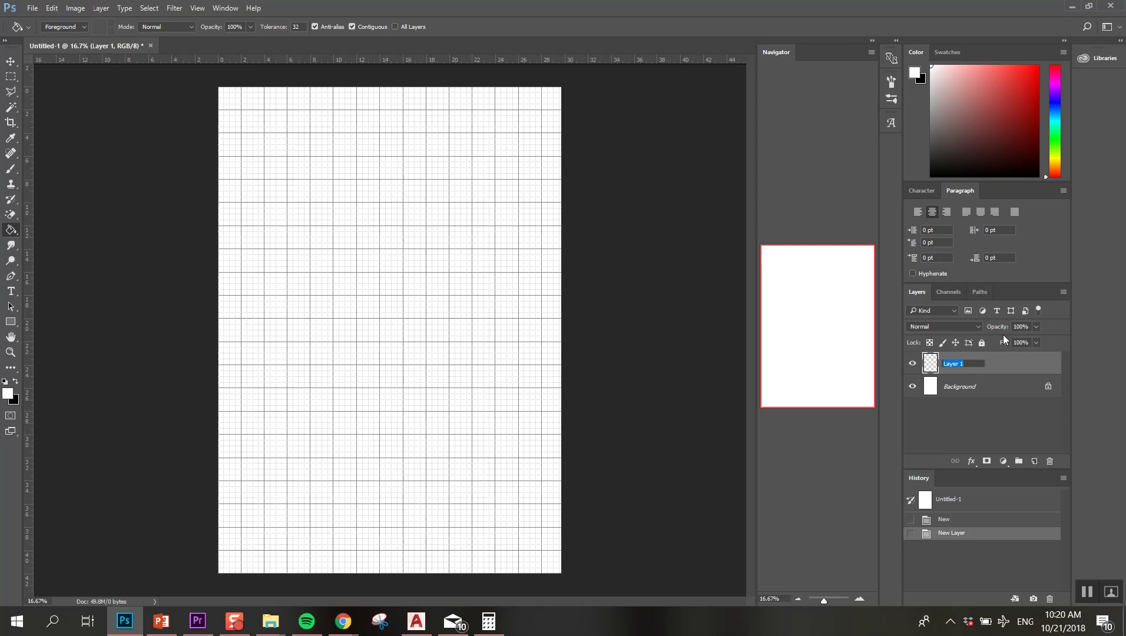
- Name the layer HI, add a new Layer 1 above it, and link both layers
{"action": "type", "text": "HI"}
{"action": "key", "text": "Return"}
{"action": "left_click", "coordinate": [1035, 461]}
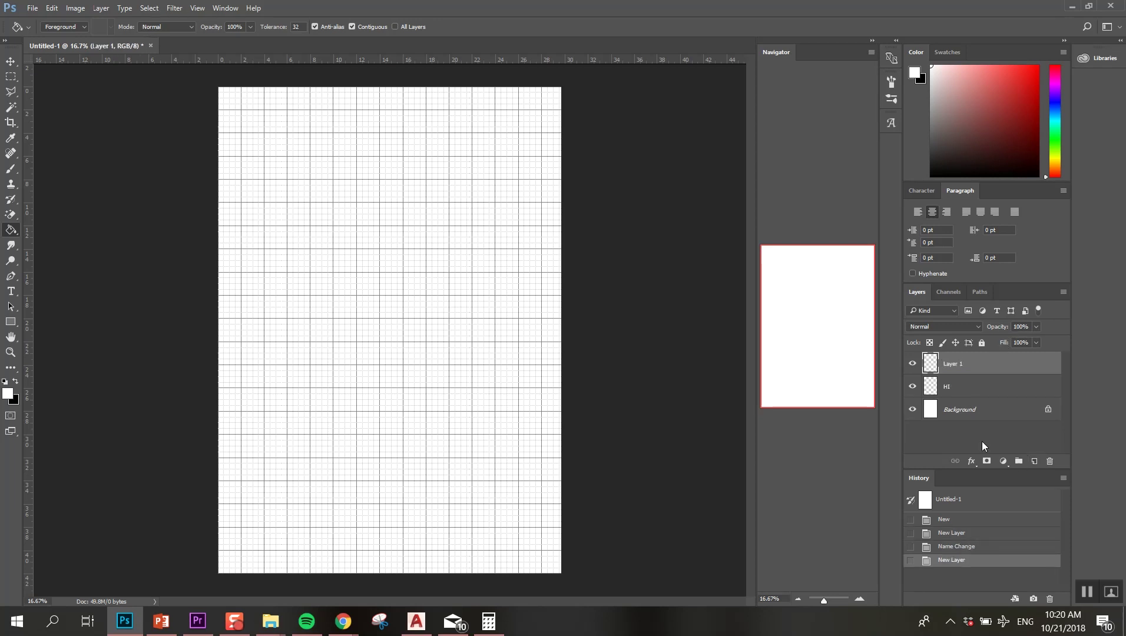
{"action": "left_click", "coordinate": [968, 386], "text": "shift"}
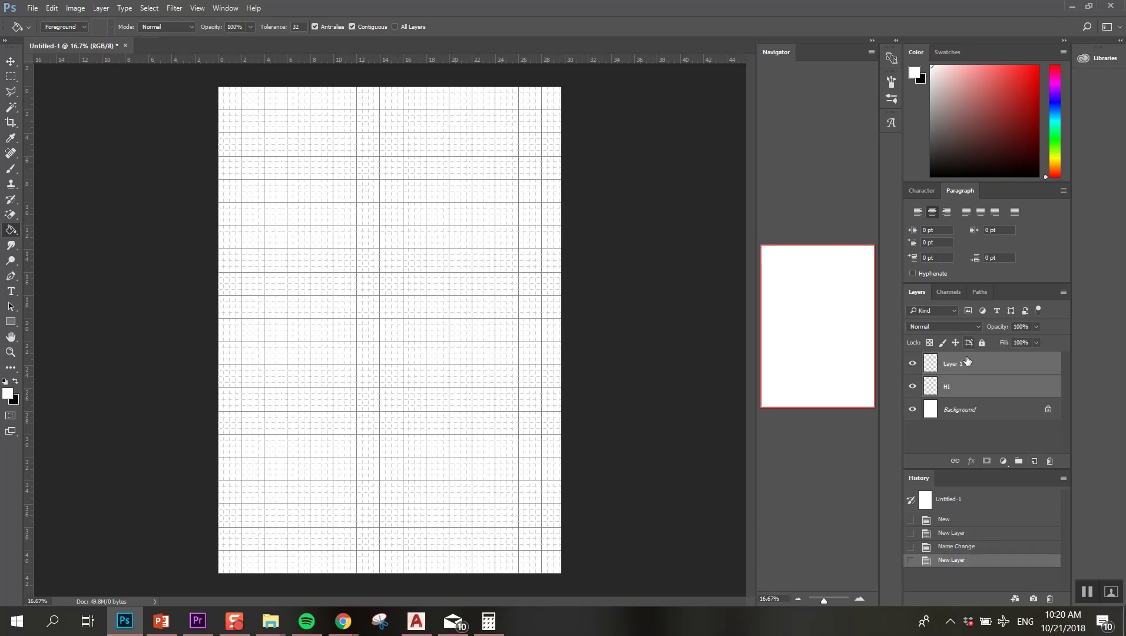
{"action": "left_click", "coordinate": [955, 461]}
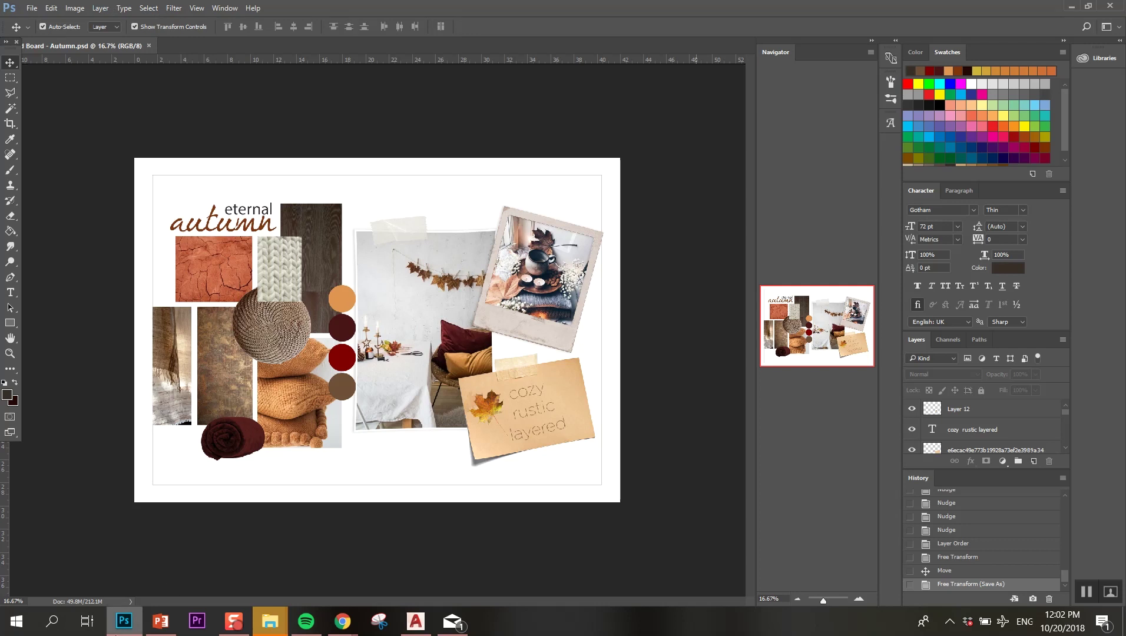
- Switch to the other Photoshop CC 2017 window, which has no document open
{"action": "right_click", "coordinate": [124, 622]}
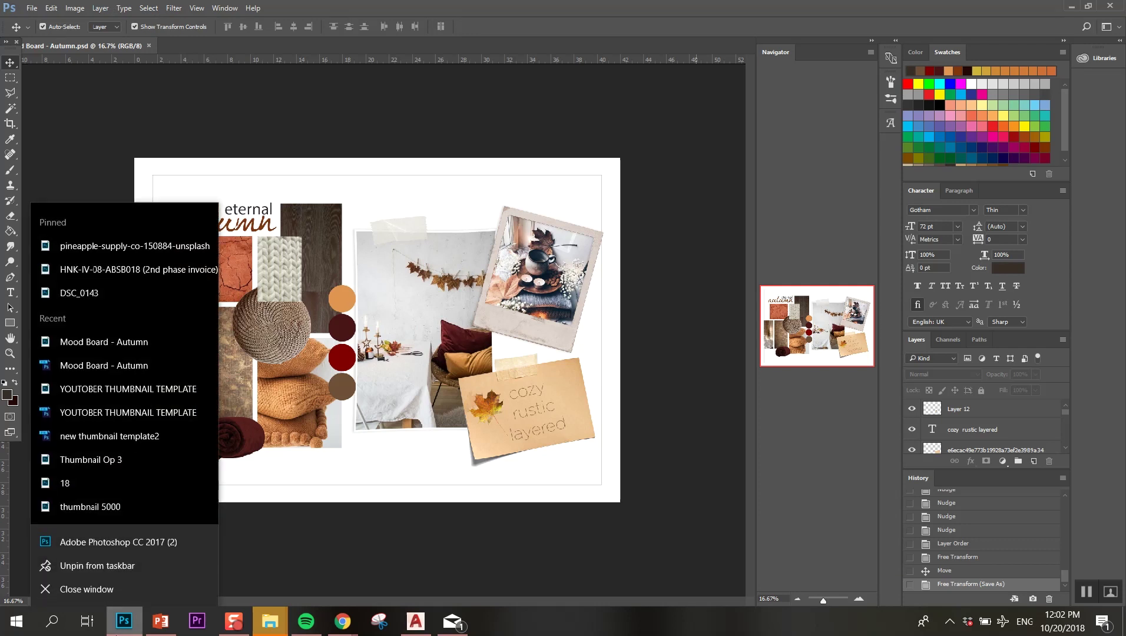
{"action": "left_click", "coordinate": [150, 541]}
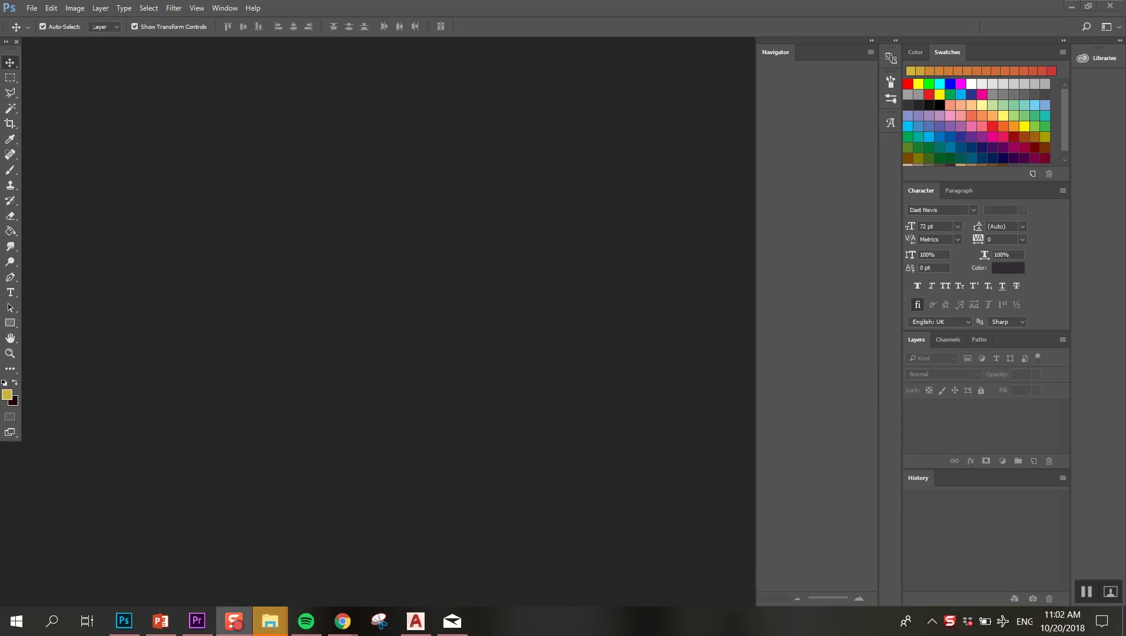
- Create a new white A3 document at 300 ppi
{"action": "left_click", "coordinate": [29, 10]}
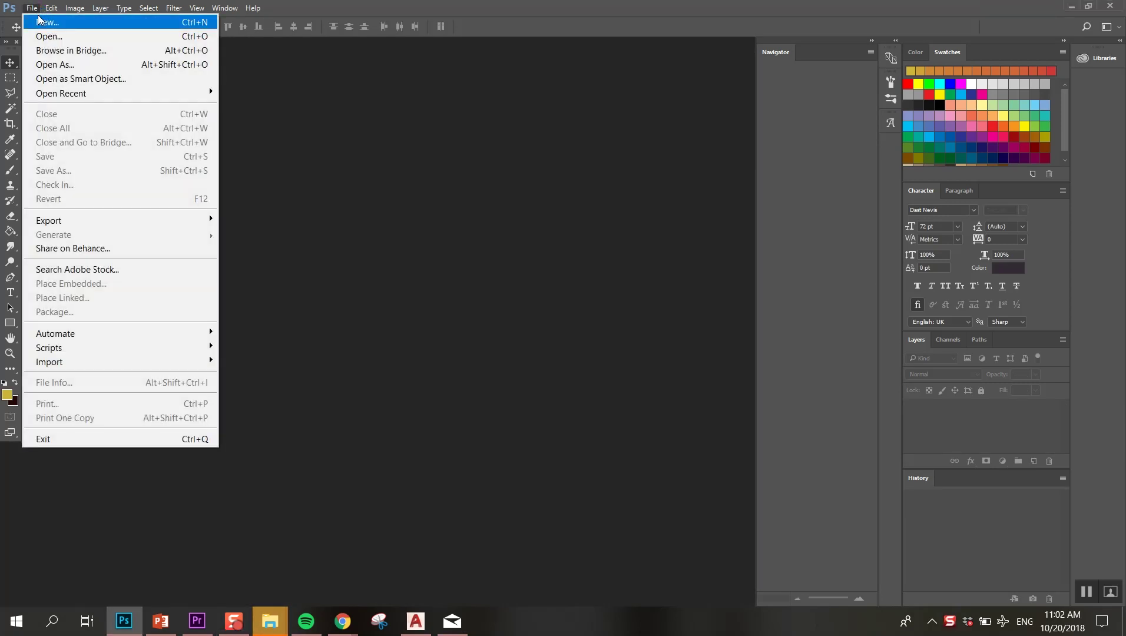
{"action": "left_click", "coordinate": [38, 18]}
{"action": "left_click", "coordinate": [506, 184]}
{"action": "left_click", "coordinate": [506, 188]}
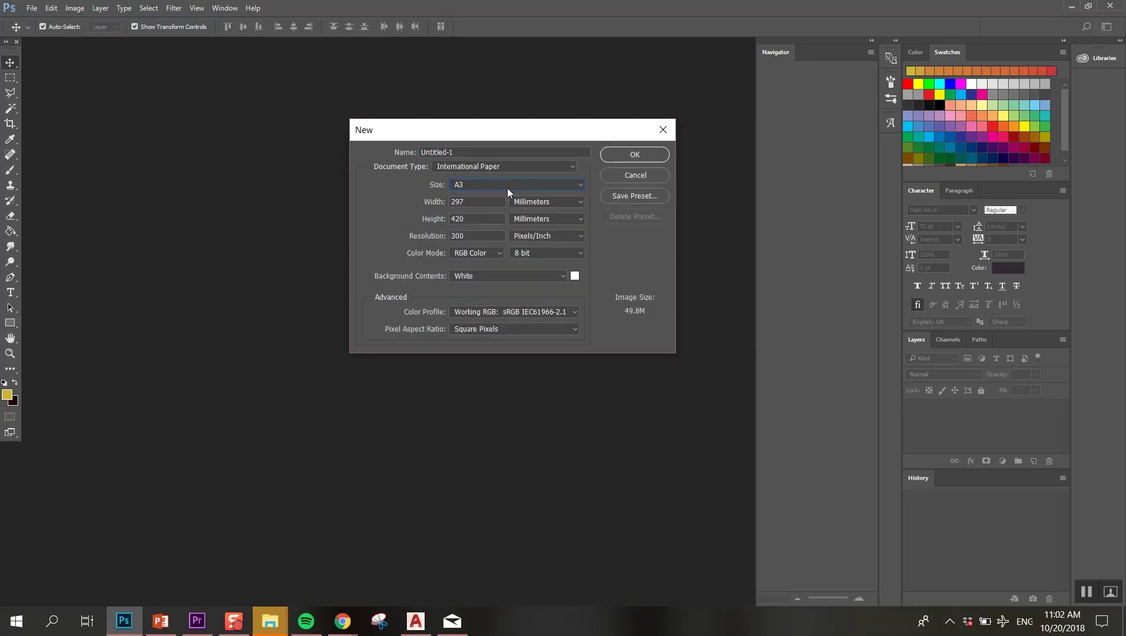
{"action": "left_click", "coordinate": [606, 156]}
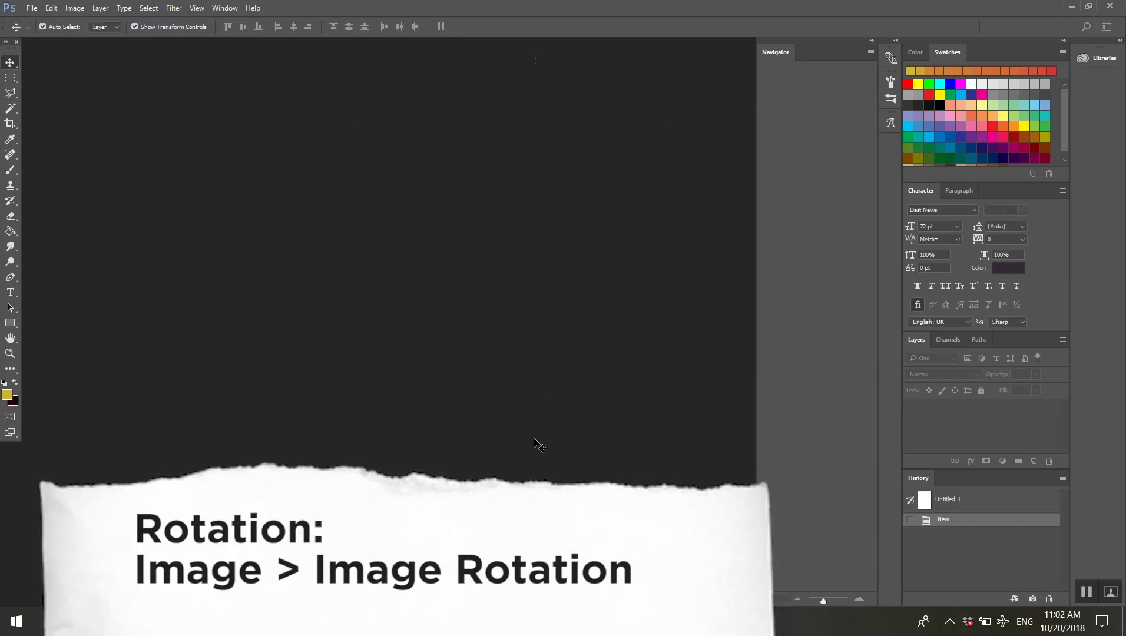
- Rotate the canvas 90° clockwise into landscape orientation
{"action": "left_click", "coordinate": [75, 8]}
{"action": "mouse_move", "coordinate": [121, 145]}
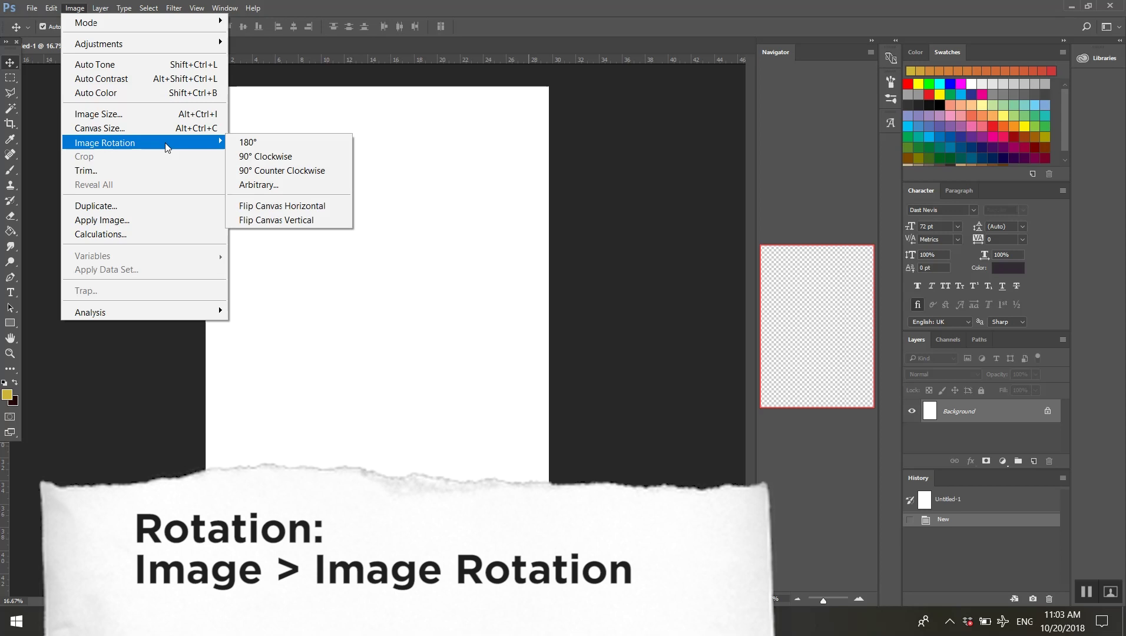
{"action": "left_click", "coordinate": [265, 156]}
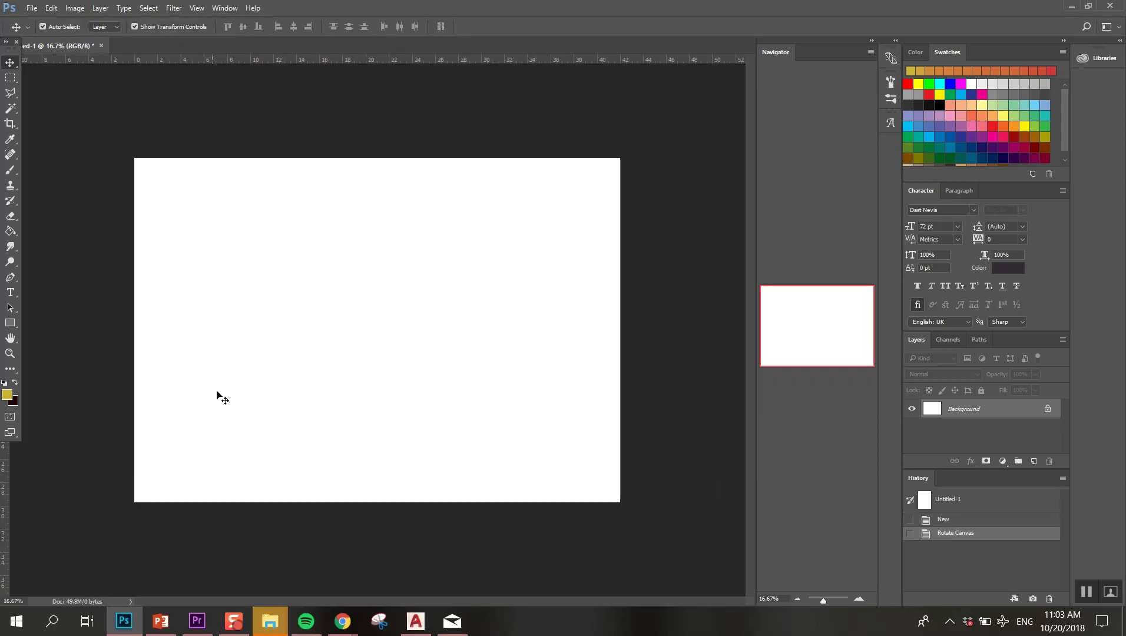
- Add a text layer reading 'eternal' near the page's upper left
{"action": "left_click", "coordinate": [10, 292]}
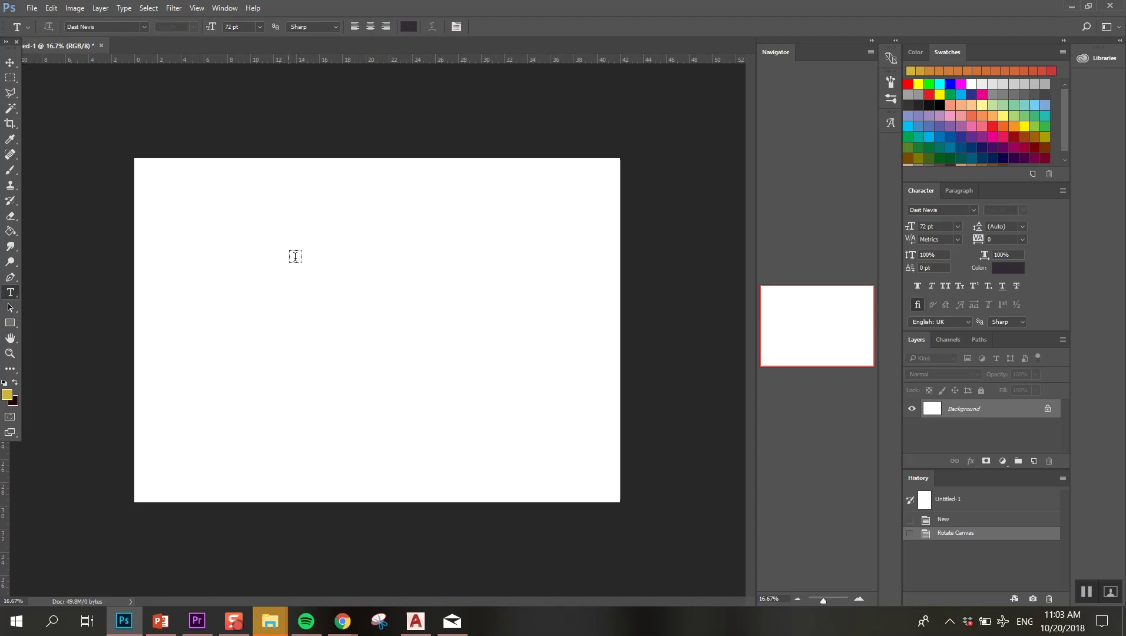
{"action": "left_click", "coordinate": [295, 254]}
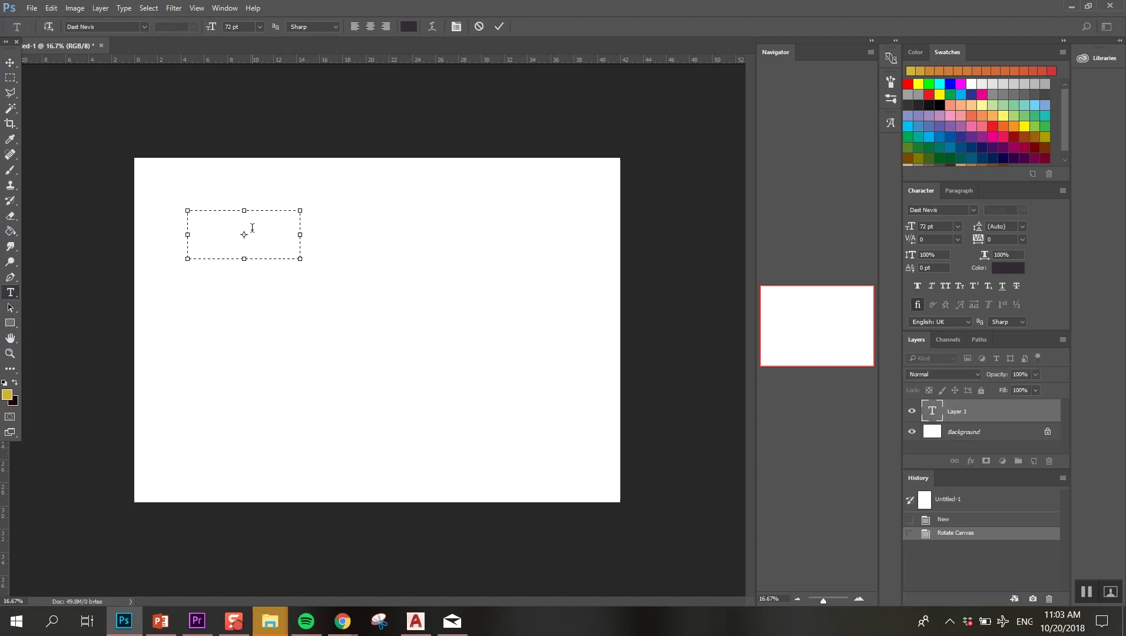
{"action": "type", "text": "eternal"}
{"action": "key", "text": "ctrl+Return"}
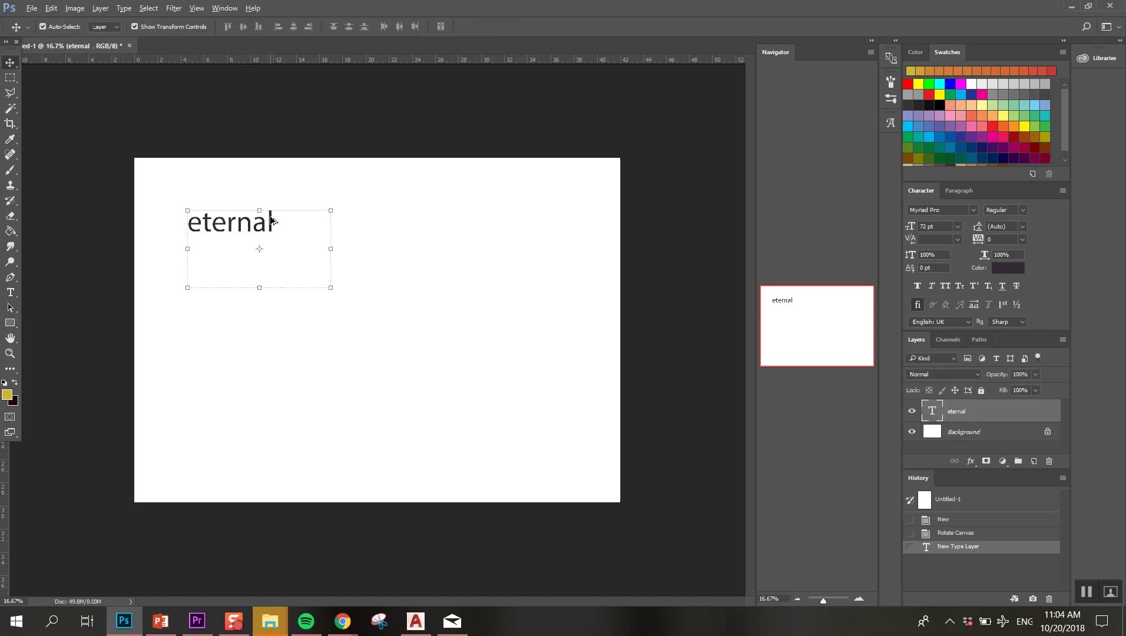
- Duplicate the text, change the copy to 'autumn', and move it up beside 'eternal'
{"action": "left_click_drag", "start_coordinate": [271, 221], "coordinate": [240, 244]}
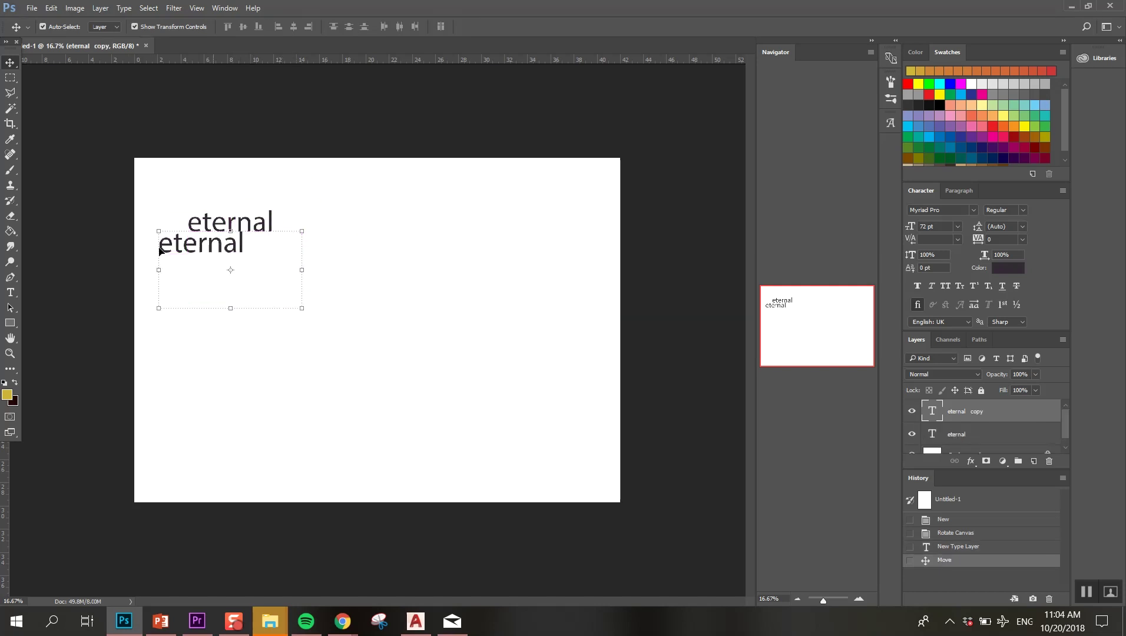
{"action": "left_click", "coordinate": [10, 292]}
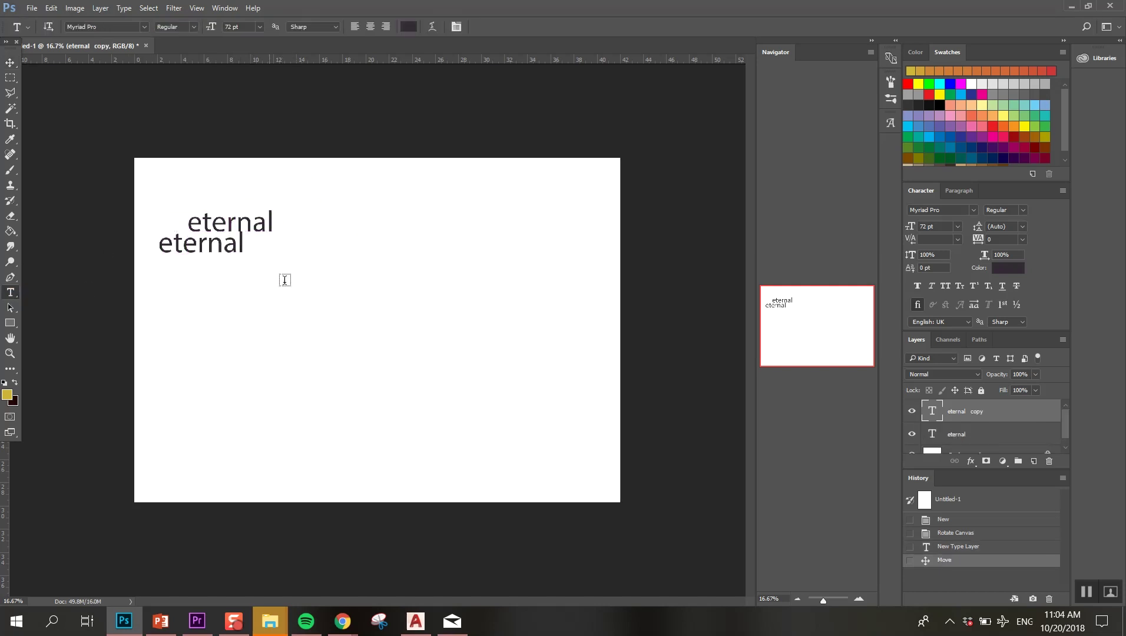
{"action": "left_click", "coordinate": [244, 251]}
{"action": "key", "text": "ctrl+a"}
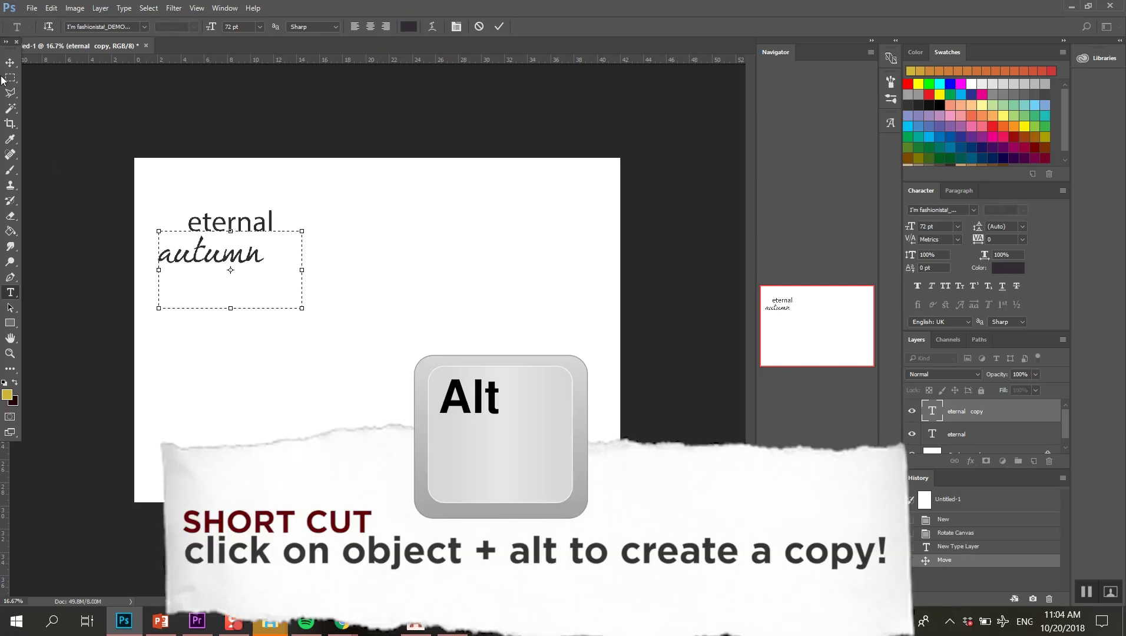
{"action": "left_click", "coordinate": [10, 62]}
{"action": "left_click_drag", "start_coordinate": [247, 253], "coordinate": [194, 201]}
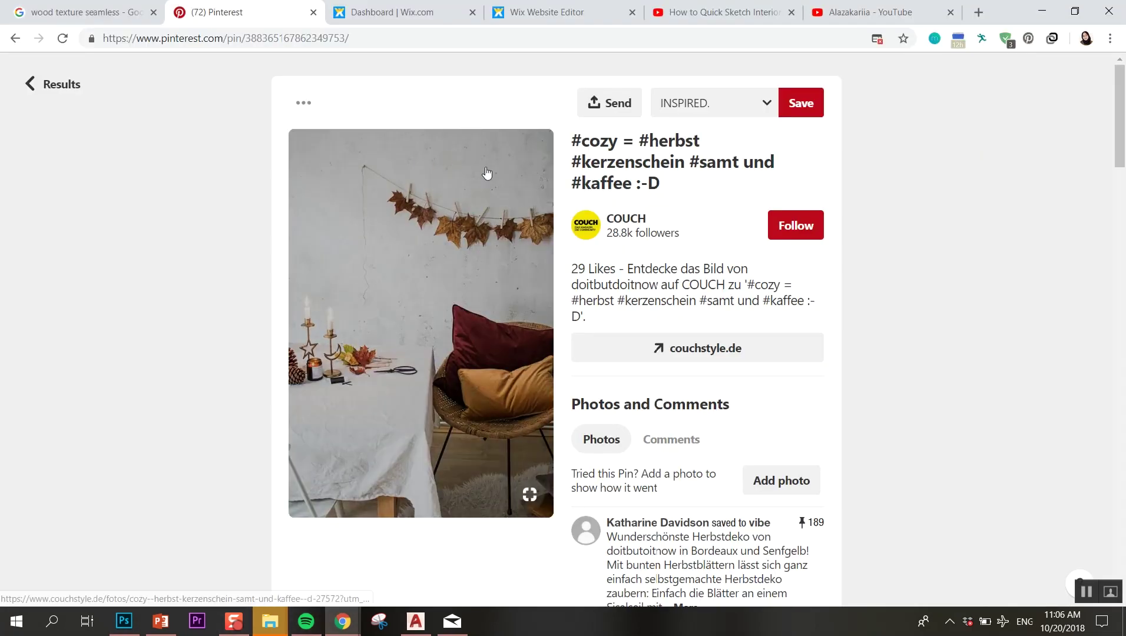
- Copy the Pinterest pin photo of the leaf garland, candles and burgundy cushion
{"action": "scroll", "coordinate": [488, 182], "scroll_direction": "down", "scroll_amount": 4}
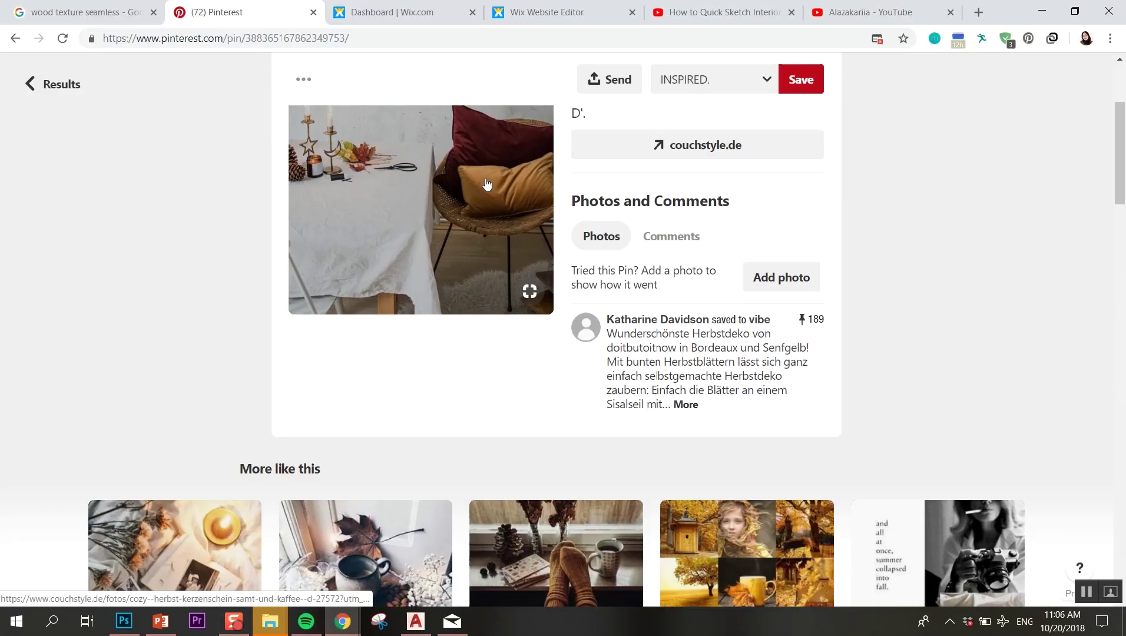
{"action": "scroll", "coordinate": [486, 189], "scroll_direction": "up", "scroll_amount": 5}
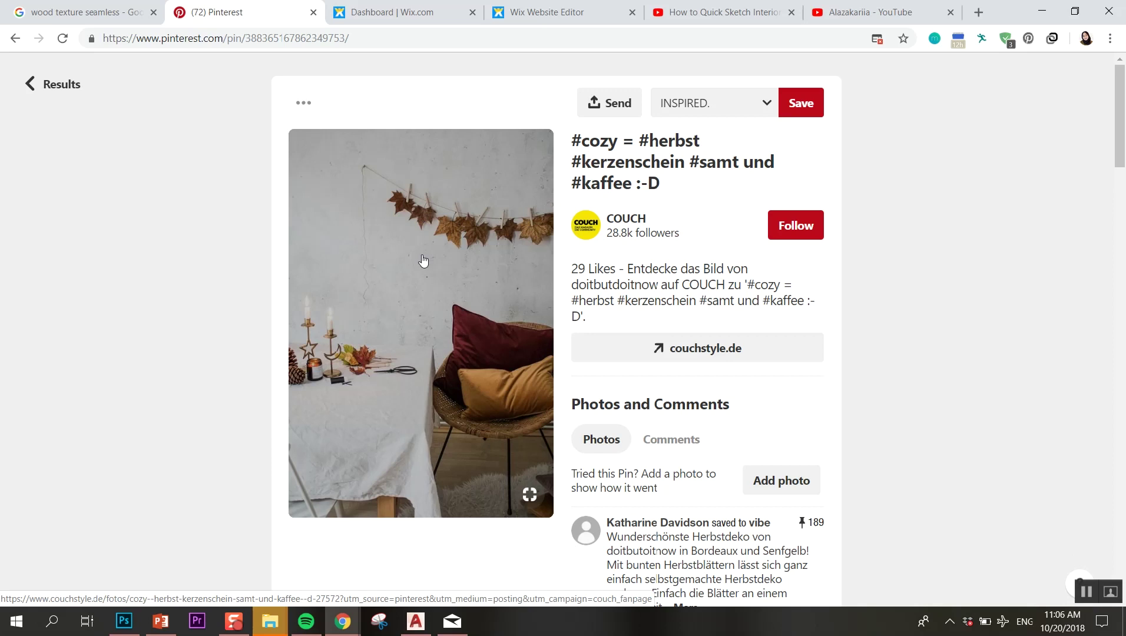
{"action": "scroll", "coordinate": [422, 259], "scroll_direction": "down", "scroll_amount": 5}
{"action": "scroll", "coordinate": [423, 265], "scroll_direction": "down", "scroll_amount": 2}
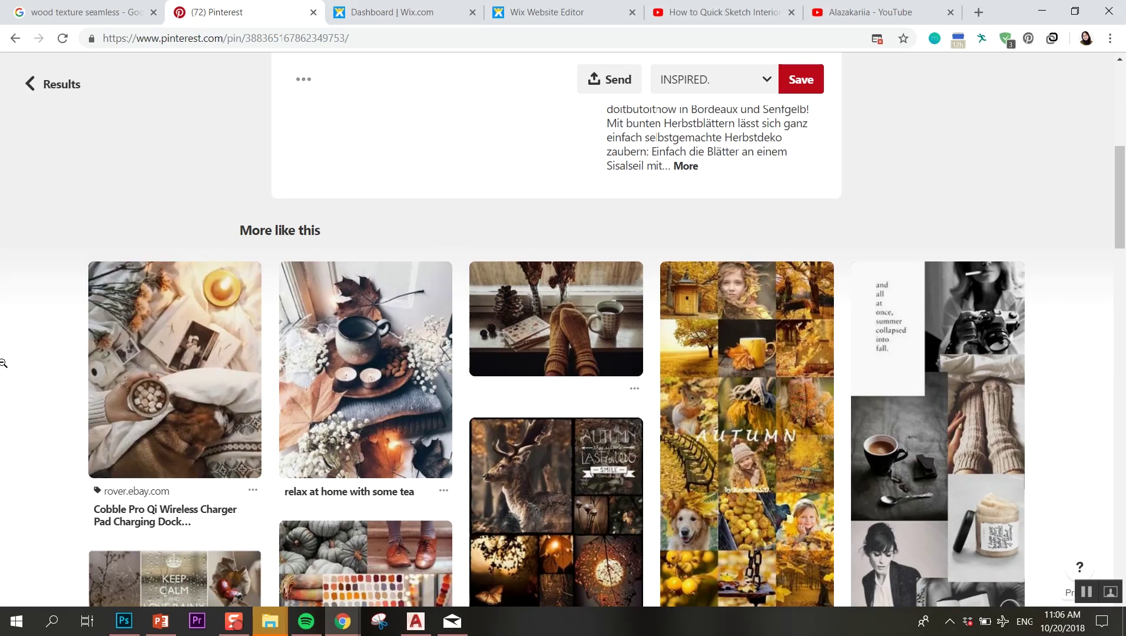
{"action": "scroll", "coordinate": [314, 388], "scroll_direction": "up", "scroll_amount": 7}
{"action": "right_click", "coordinate": [427, 163]}
{"action": "left_click", "coordinate": [465, 311]}
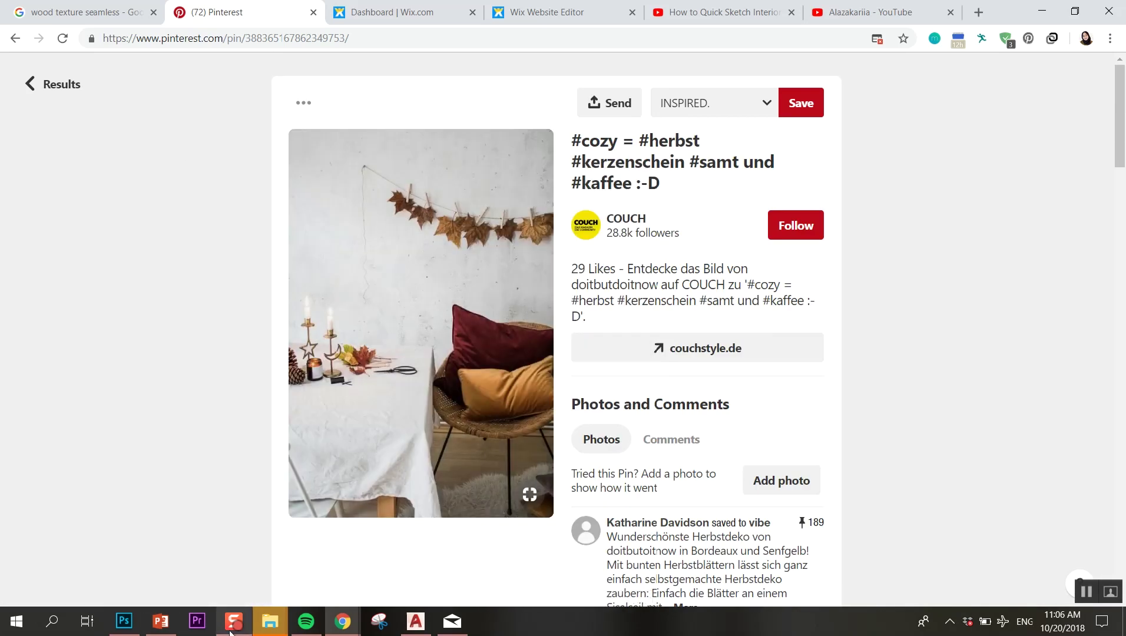
- Paste the garland photo into Photoshop and enlarge it under the title
{"action": "left_click", "coordinate": [124, 621]}
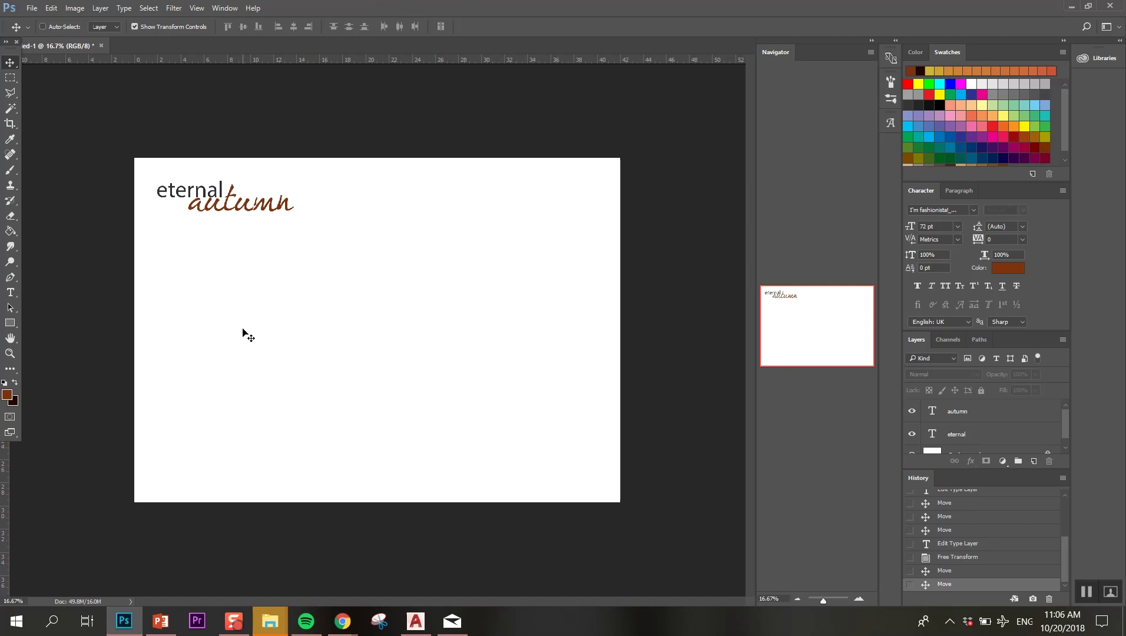
{"action": "key", "text": "ctrl+v"}
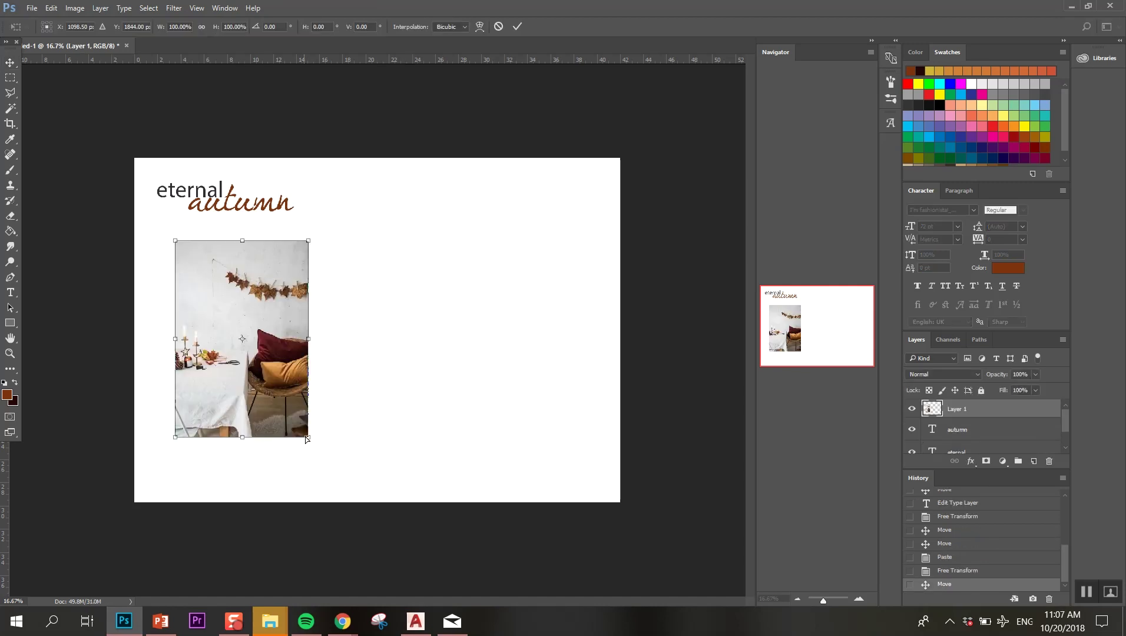
{"action": "left_click_drag", "start_coordinate": [307, 440], "coordinate": [315, 438]}
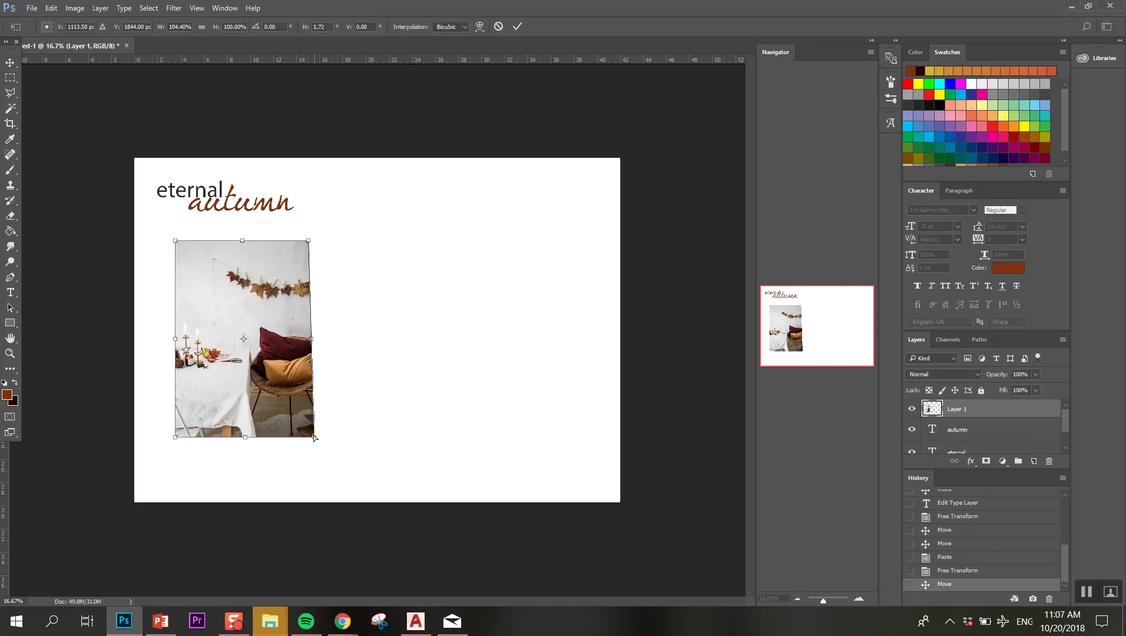
- Warp the photo by lifting its top corners slightly, then apply the transform
{"action": "right_click", "coordinate": [308, 242]}
{"action": "left_click", "coordinate": [333, 338]}
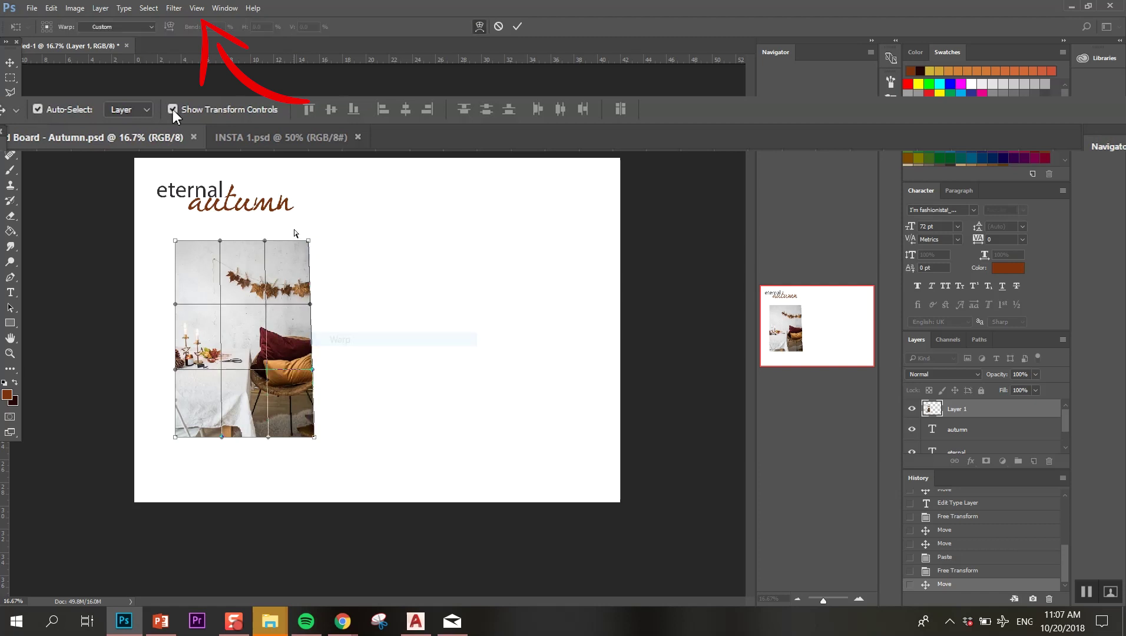
{"action": "left_click_drag", "start_coordinate": [308, 242], "coordinate": [316, 236]}
{"action": "left_click_drag", "start_coordinate": [177, 240], "coordinate": [174, 239]}
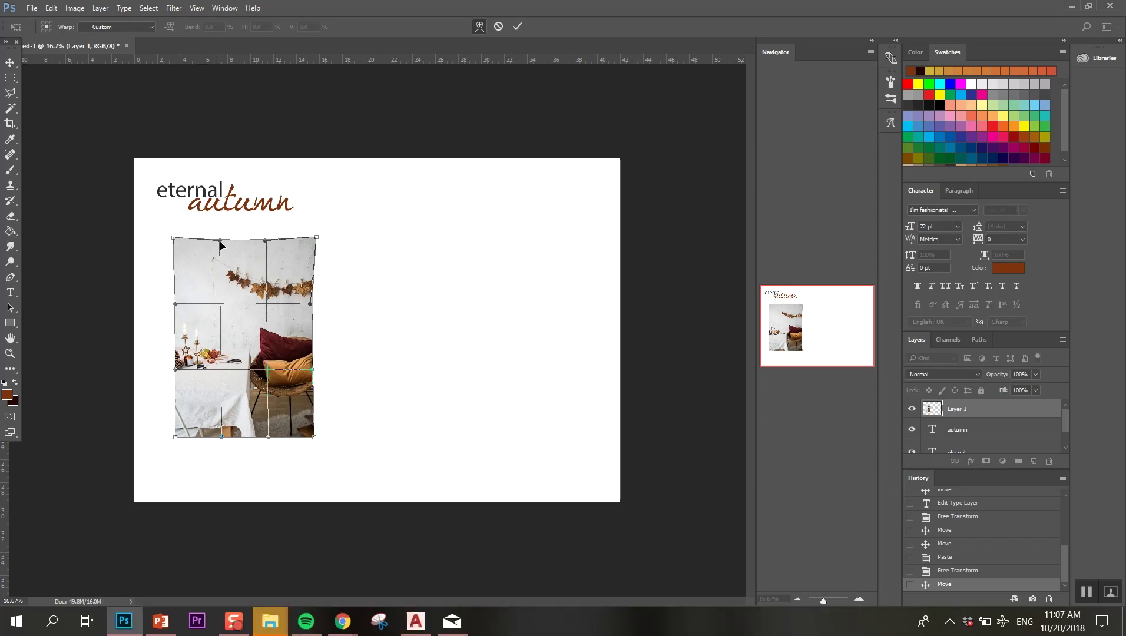
{"action": "key", "text": "v"}
{"action": "left_click", "coordinate": [495, 233]}
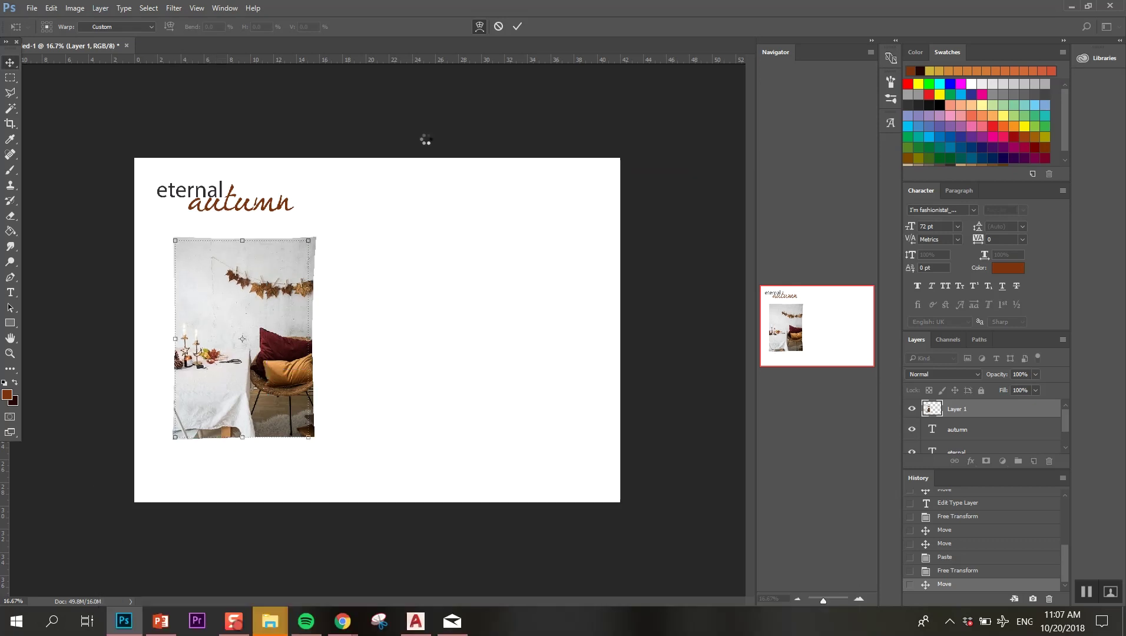
- Back on Pinterest, copy the 'relax at home with some tea' pin photo
{"action": "key", "text": "alt+Tab"}
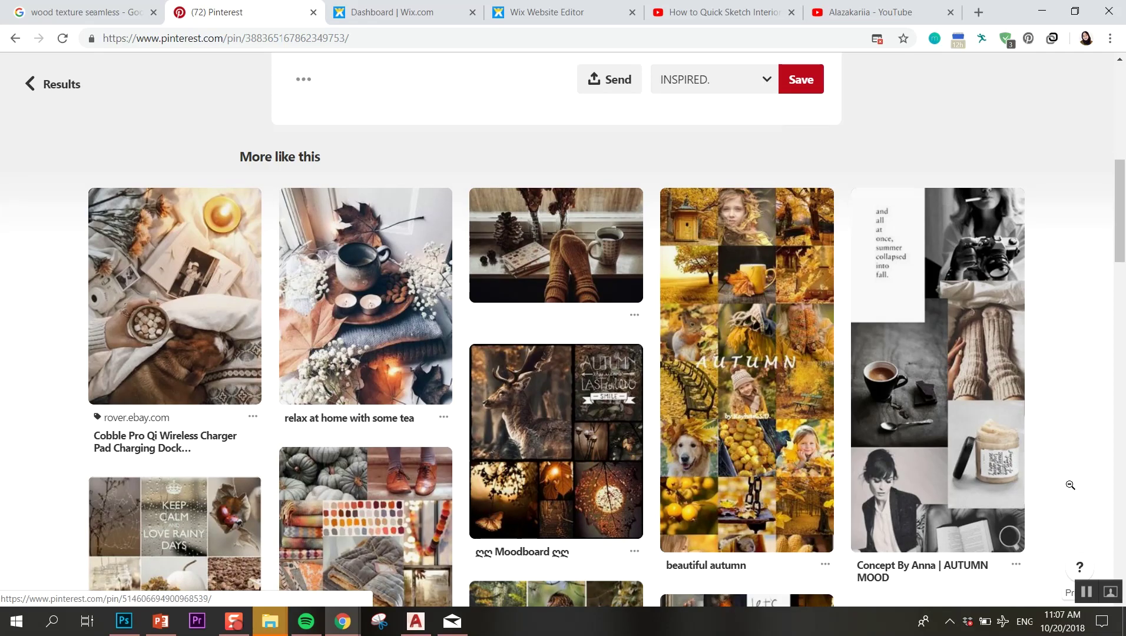
{"action": "scroll", "coordinate": [278, 347], "scroll_direction": "down", "scroll_amount": 2}
{"action": "scroll", "coordinate": [295, 306], "scroll_direction": "down", "scroll_amount": 1}
{"action": "scroll", "coordinate": [413, 247], "scroll_direction": "up", "scroll_amount": 4}
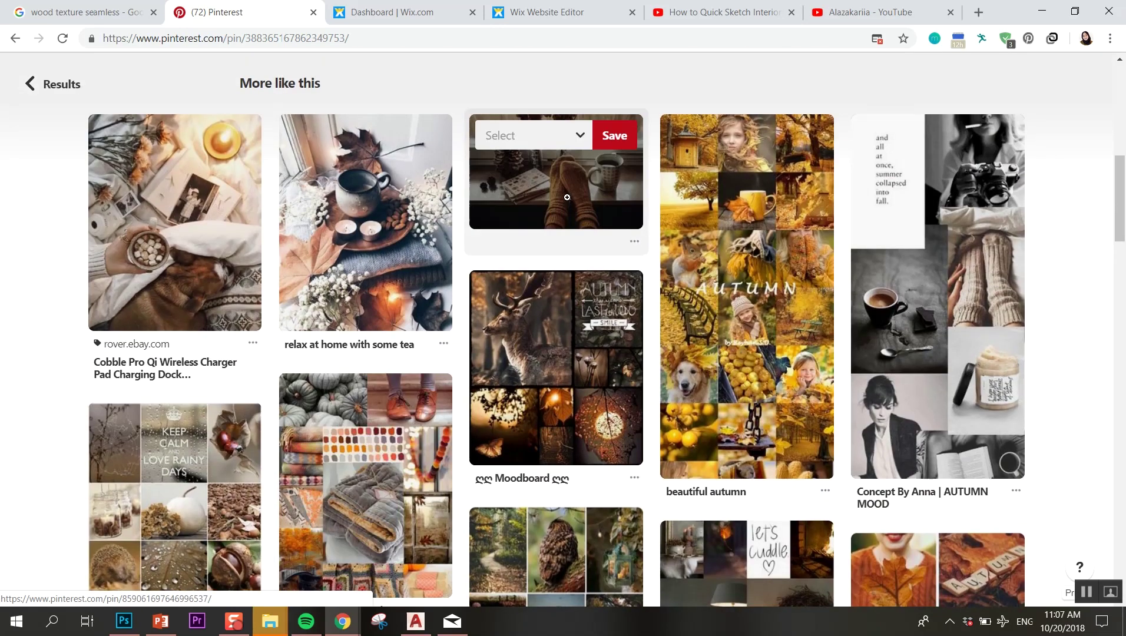
{"action": "scroll", "coordinate": [447, 253], "scroll_direction": "up", "scroll_amount": 1}
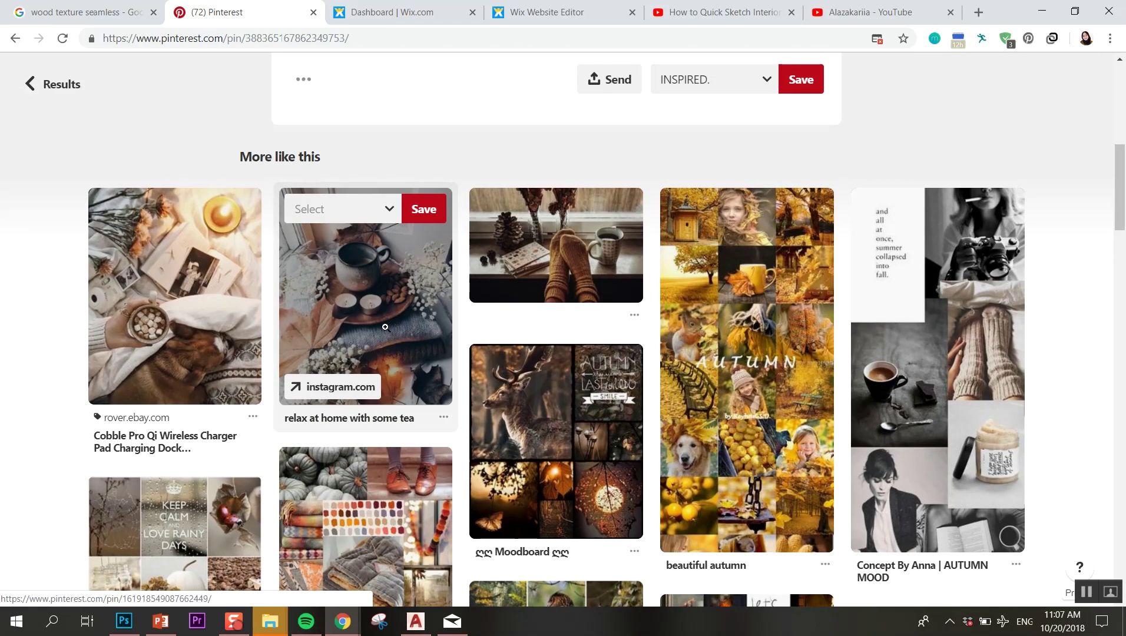
{"action": "left_click", "coordinate": [447, 252]}
{"action": "right_click", "coordinate": [452, 271]}
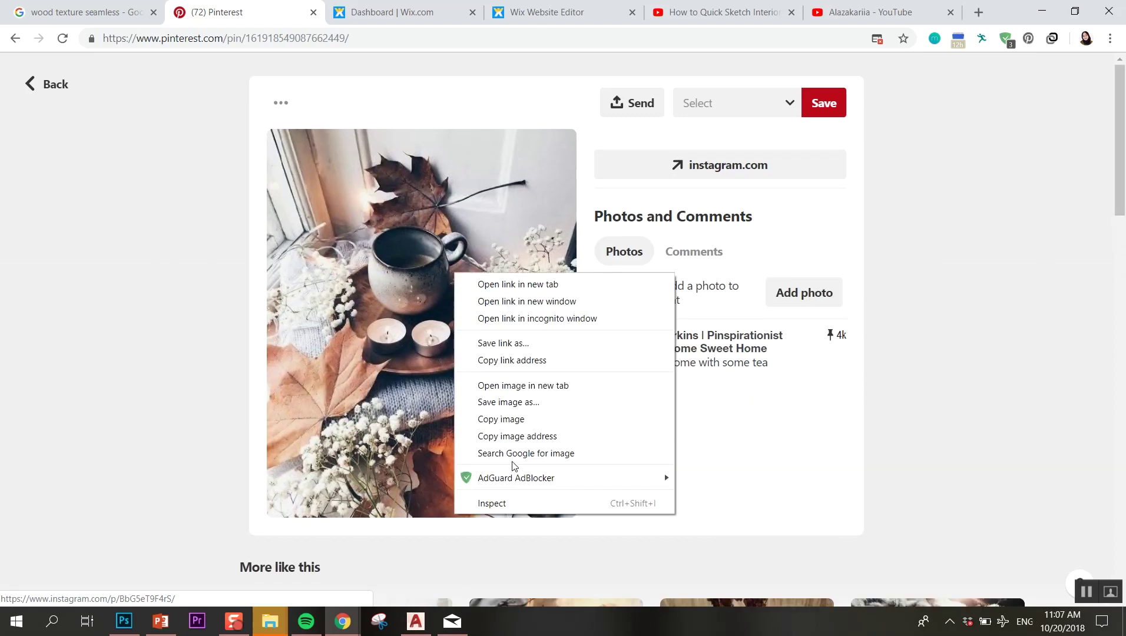
{"action": "left_click", "coordinate": [511, 418]}
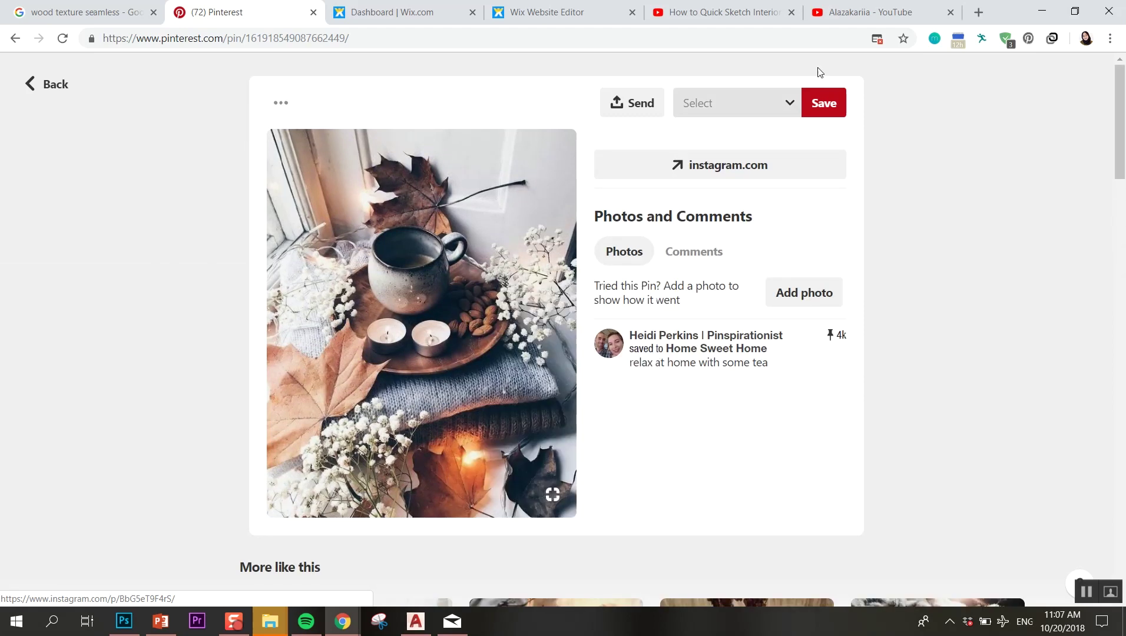
- Commit the first photo's transform, then paste the tea photo and enlarge it from a corner
{"action": "left_click", "coordinate": [1041, 11]}
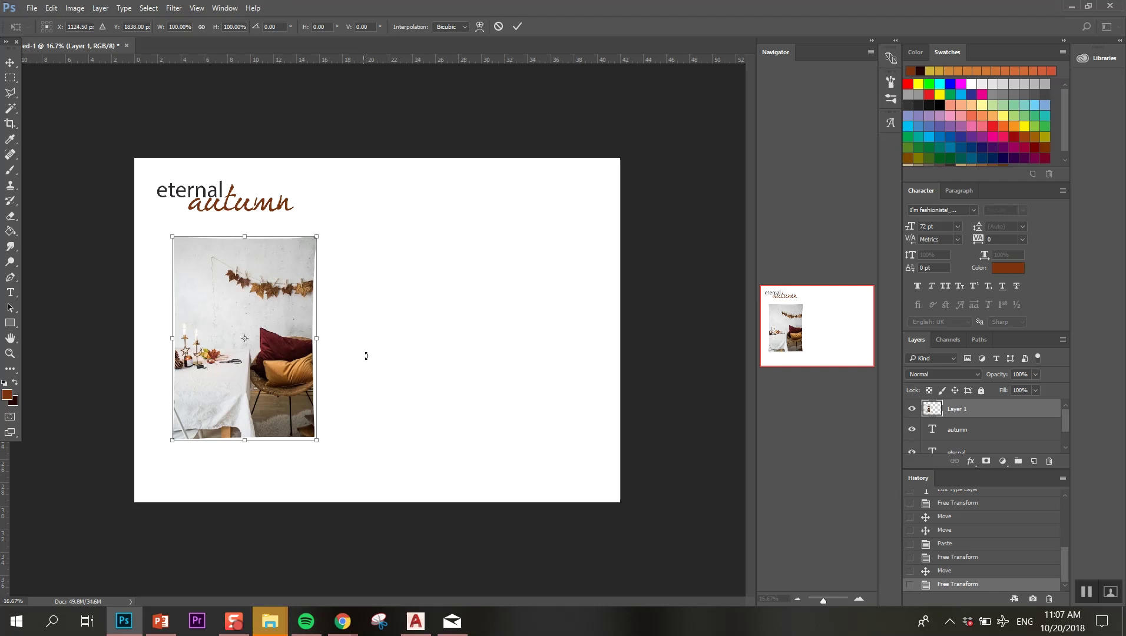
{"action": "key", "text": "Return"}
{"action": "key", "text": "ctrl+v"}
{"action": "key", "text": "ctrl+t"}
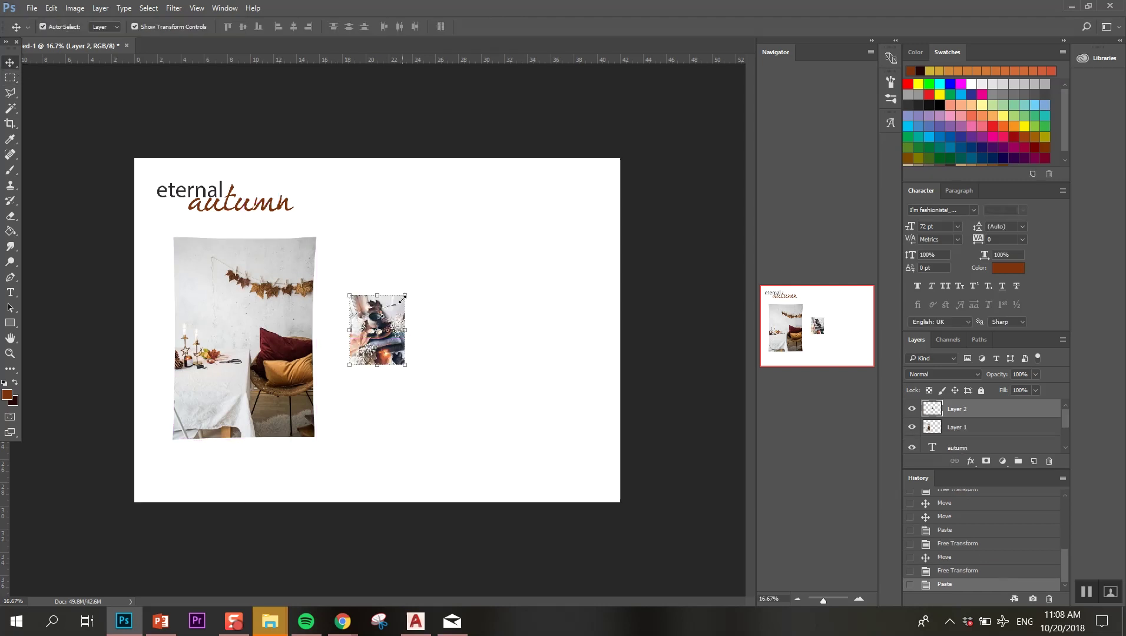
{"action": "left_click_drag", "start_coordinate": [407, 295], "coordinate": [454, 265]}
{"action": "left_click", "coordinate": [342, 621]}
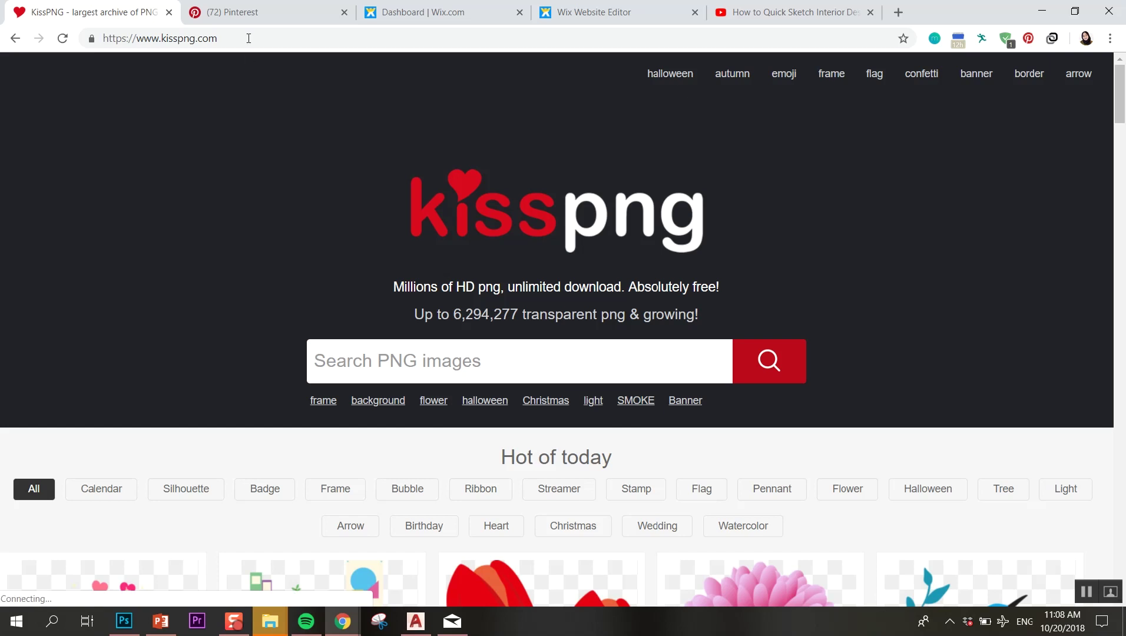
- Search KissPNG for 'polaroid' PNG images
{"action": "left_click", "coordinate": [219, 40]}
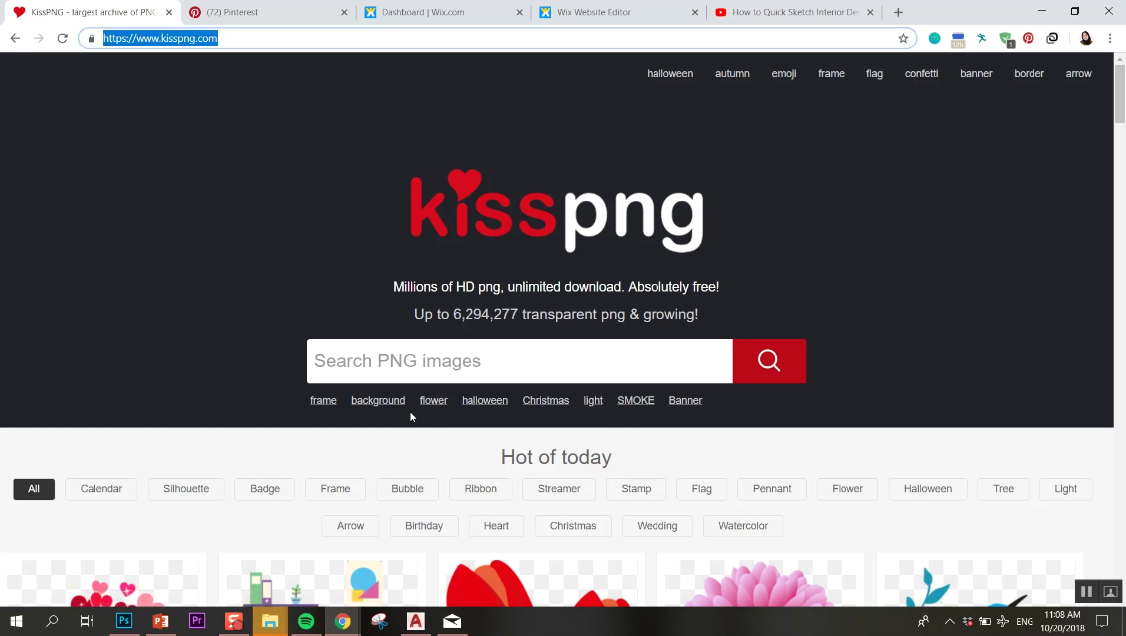
{"action": "left_click", "coordinate": [410, 353]}
{"action": "type", "text": "pola"}
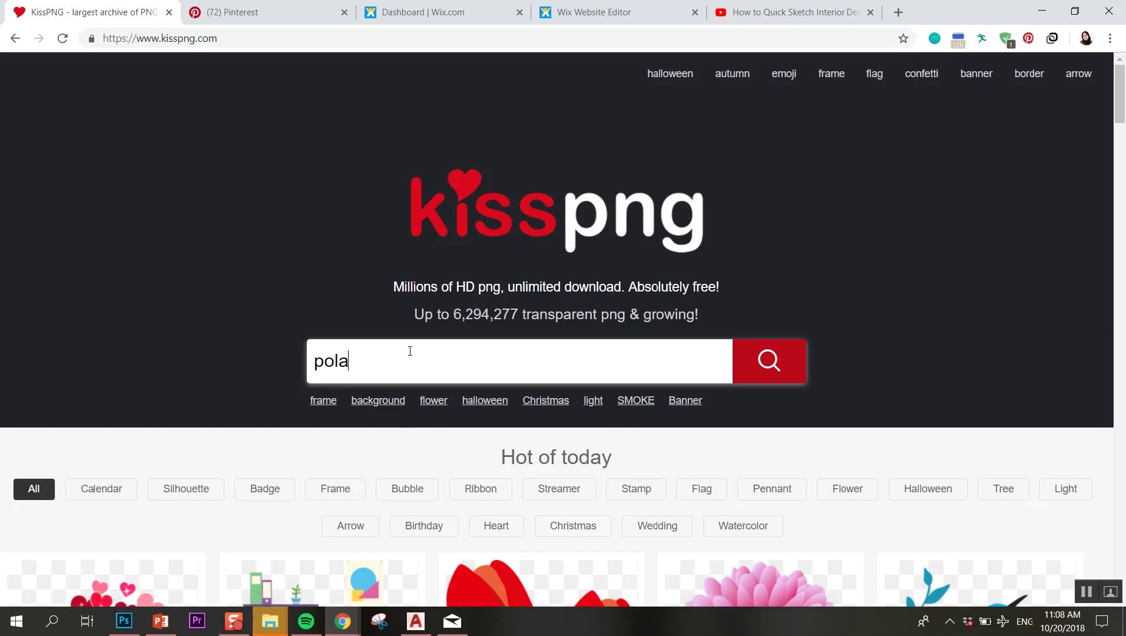
{"action": "type", "text": "roid"}
{"action": "key", "text": "Return"}
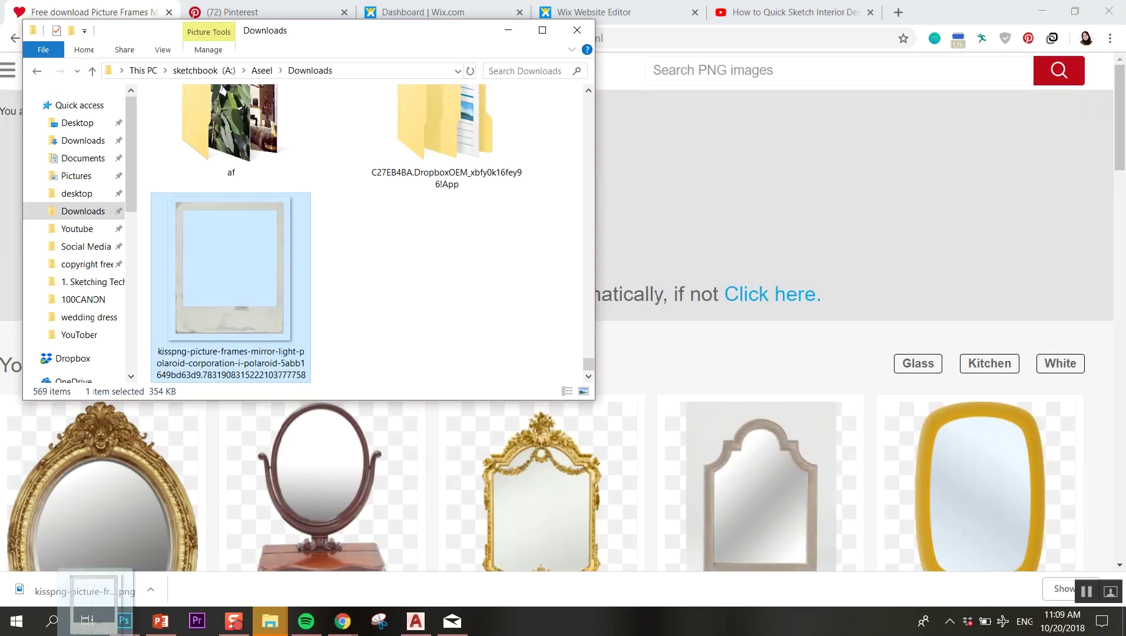
- Drag the downloaded polaroid frame PNG onto the mood board and place it
{"action": "left_click_drag", "start_coordinate": [100, 583], "coordinate": [103, 588]}
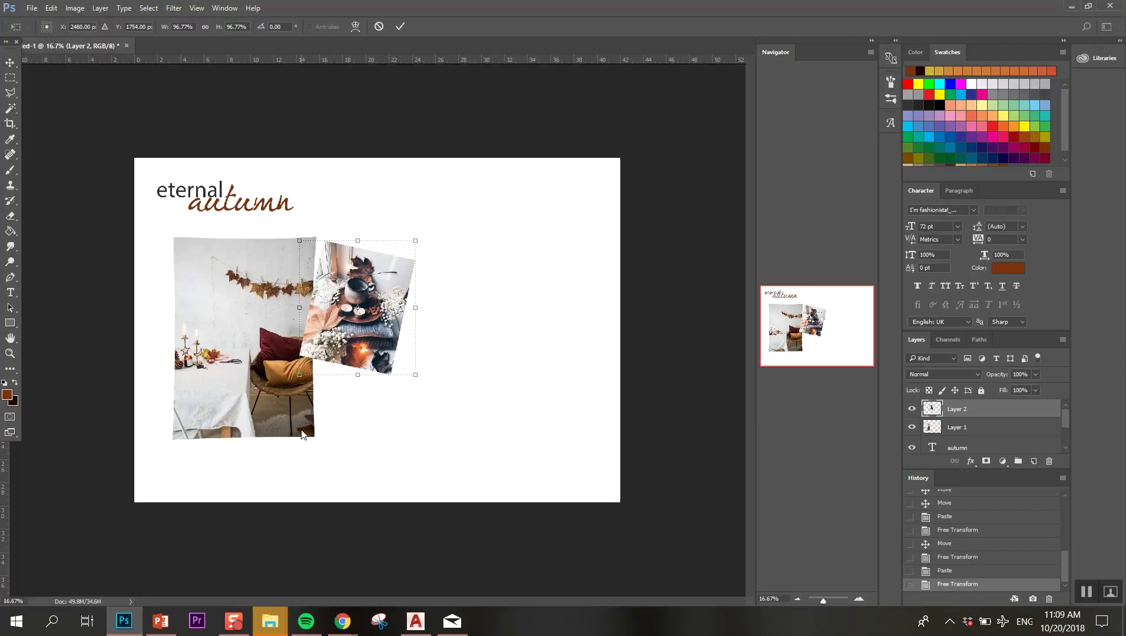
{"action": "left_click_drag", "start_coordinate": [302, 434], "coordinate": [199, 413]}
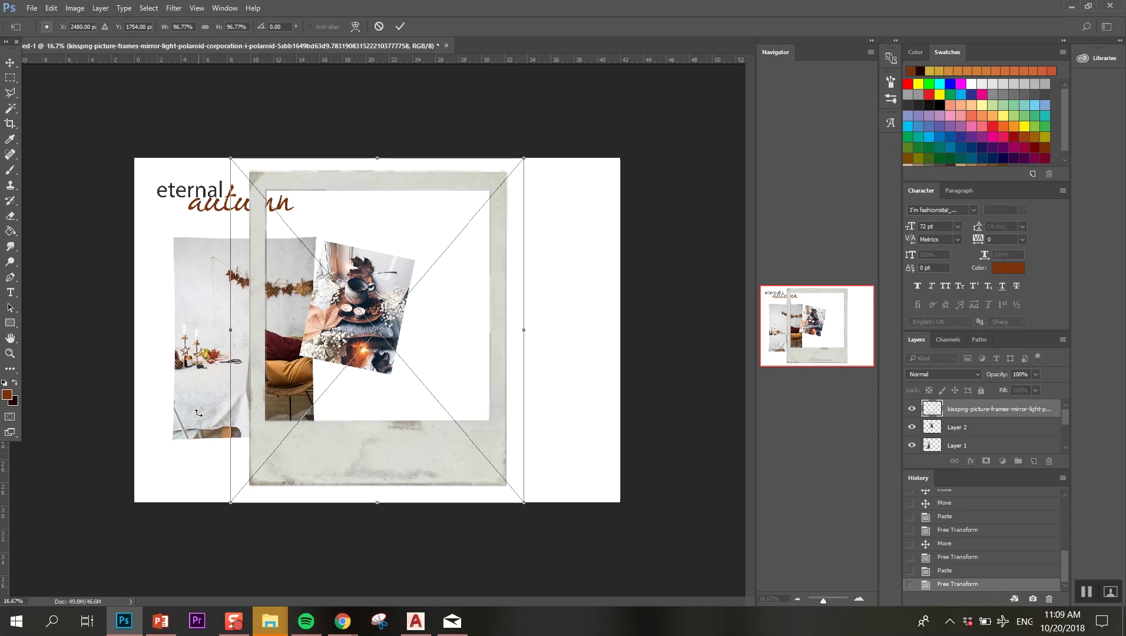
{"action": "left_click", "coordinate": [10, 62]}
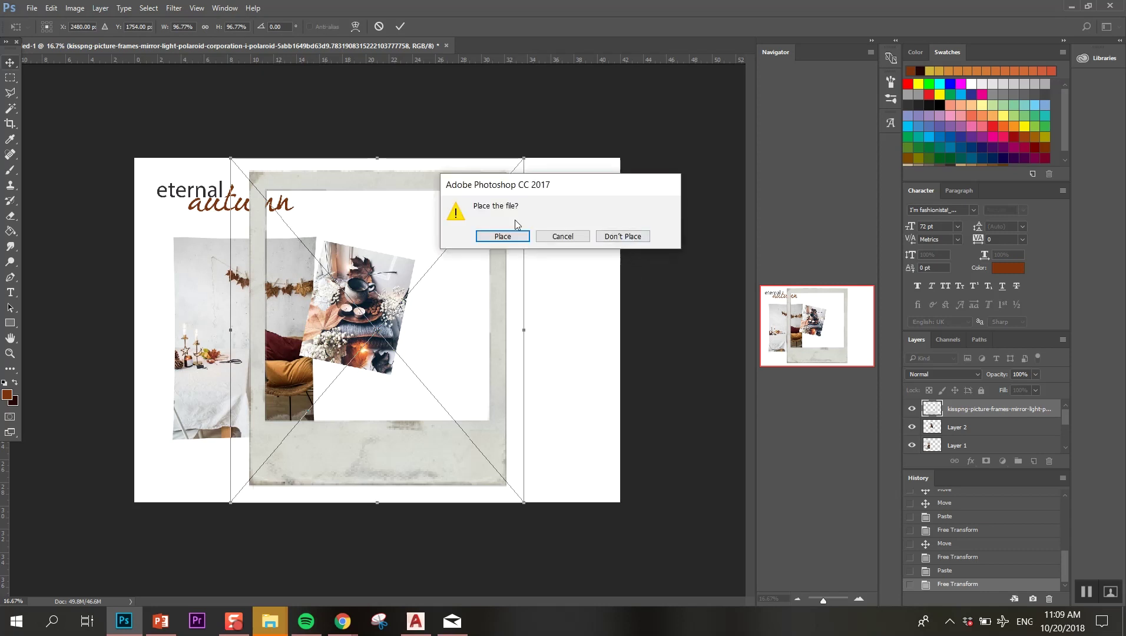
{"action": "left_click", "coordinate": [501, 234]}
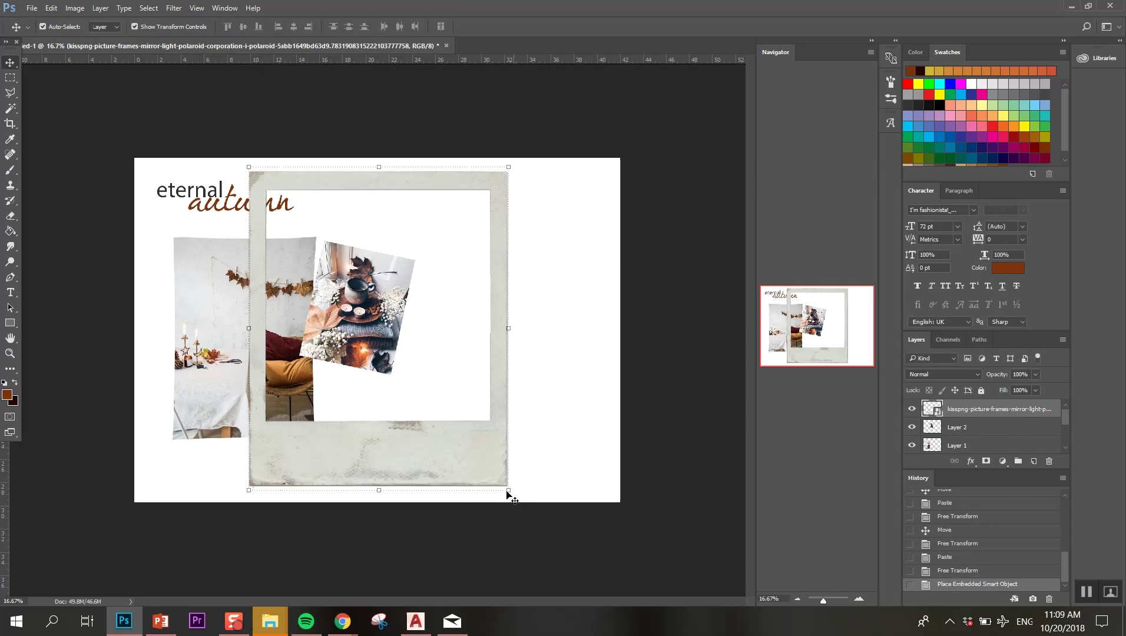
- Shrink the polaroid frame, rotate it 15° clockwise, and move it over the tea photo
{"action": "left_click_drag", "start_coordinate": [507, 488], "coordinate": [398, 376]}
{"action": "left_click_drag", "start_coordinate": [414, 233], "coordinate": [454, 251]}
{"action": "left_click_drag", "start_coordinate": [358, 363], "coordinate": [371, 371]}
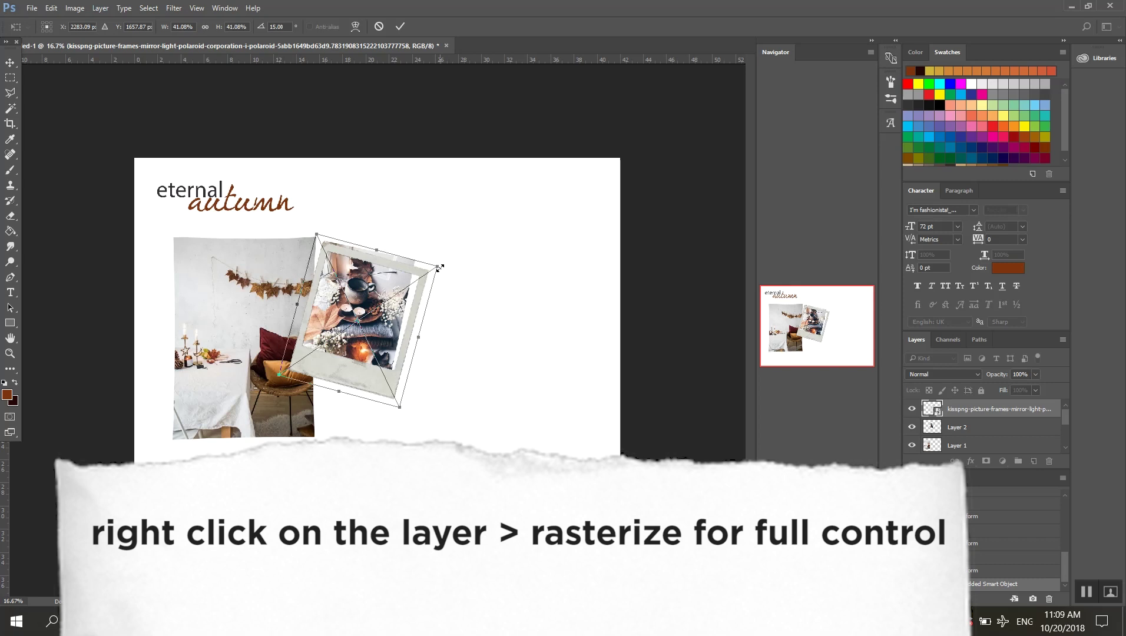
{"action": "left_click_drag", "start_coordinate": [439, 268], "coordinate": [415, 272]}
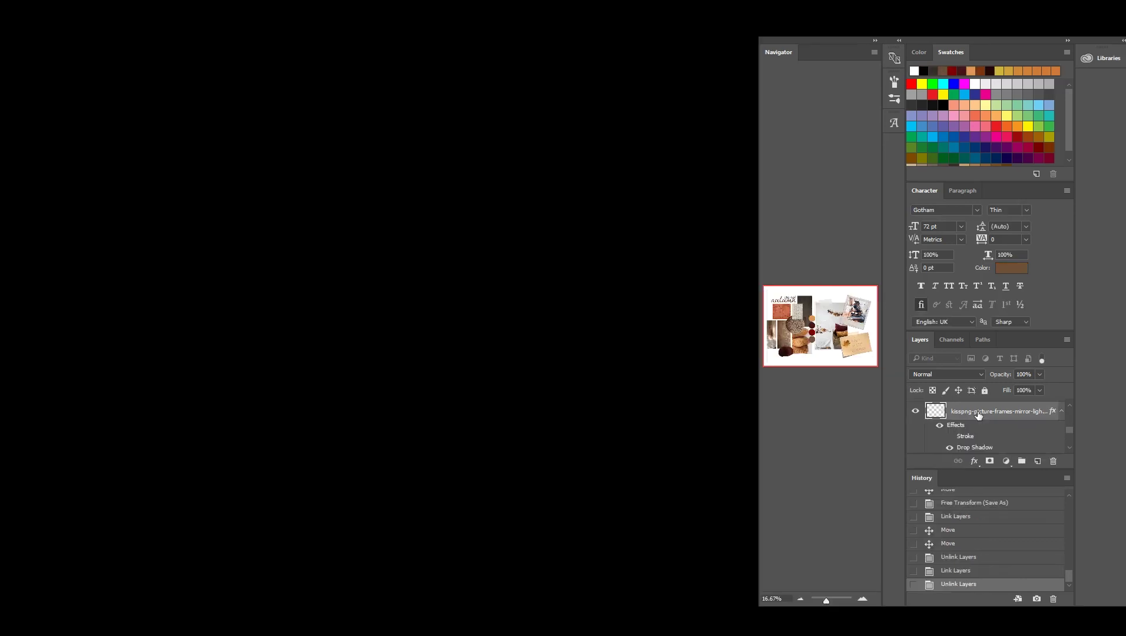
- Try merging the polaroid layer down, then undo the merge
{"action": "right_click", "coordinate": [977, 413]}
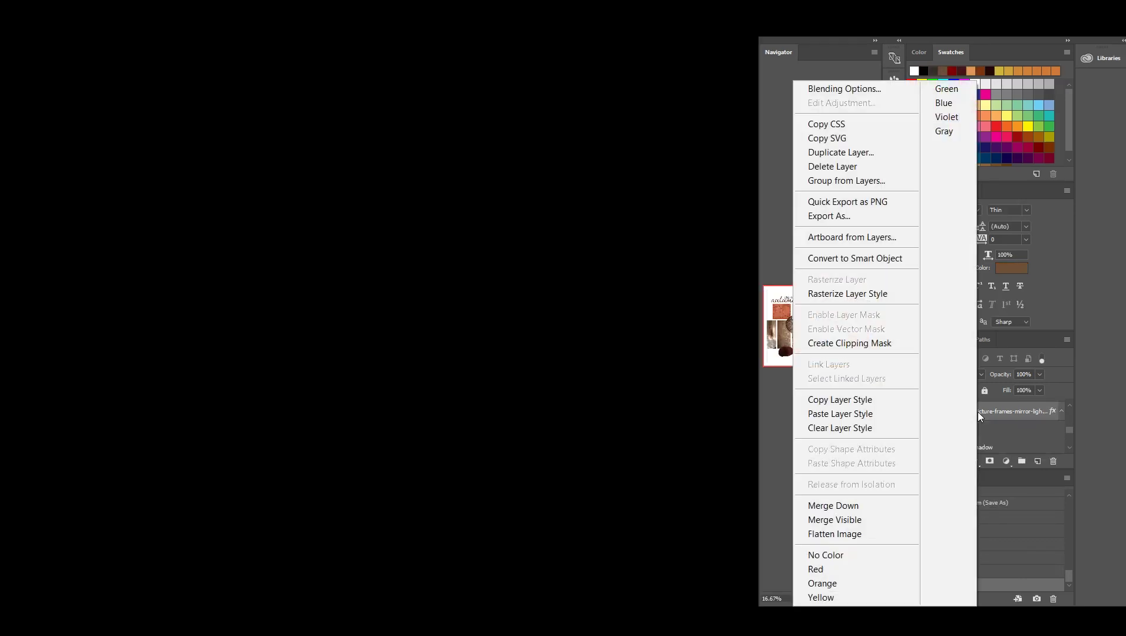
{"action": "left_click", "coordinate": [874, 500]}
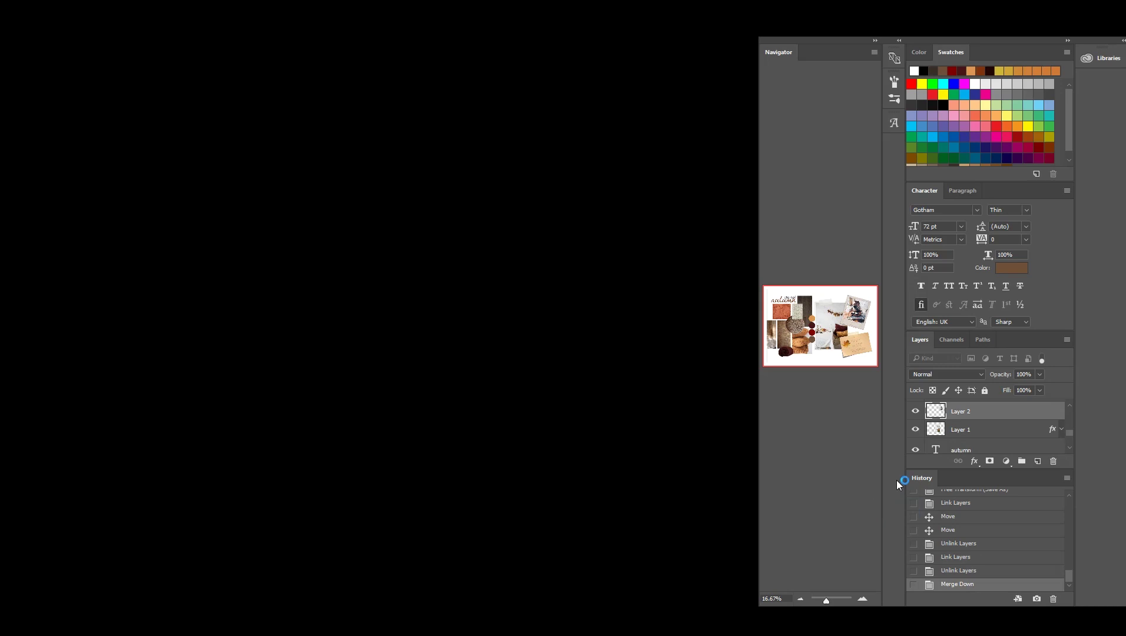
{"action": "key", "text": "ctrl+z"}
- Link the polaroid layer with Layer 2 and drop the downloaded tape PNG into the document
{"action": "scroll", "coordinate": [955, 410], "scroll_direction": "down", "scroll_amount": 1}
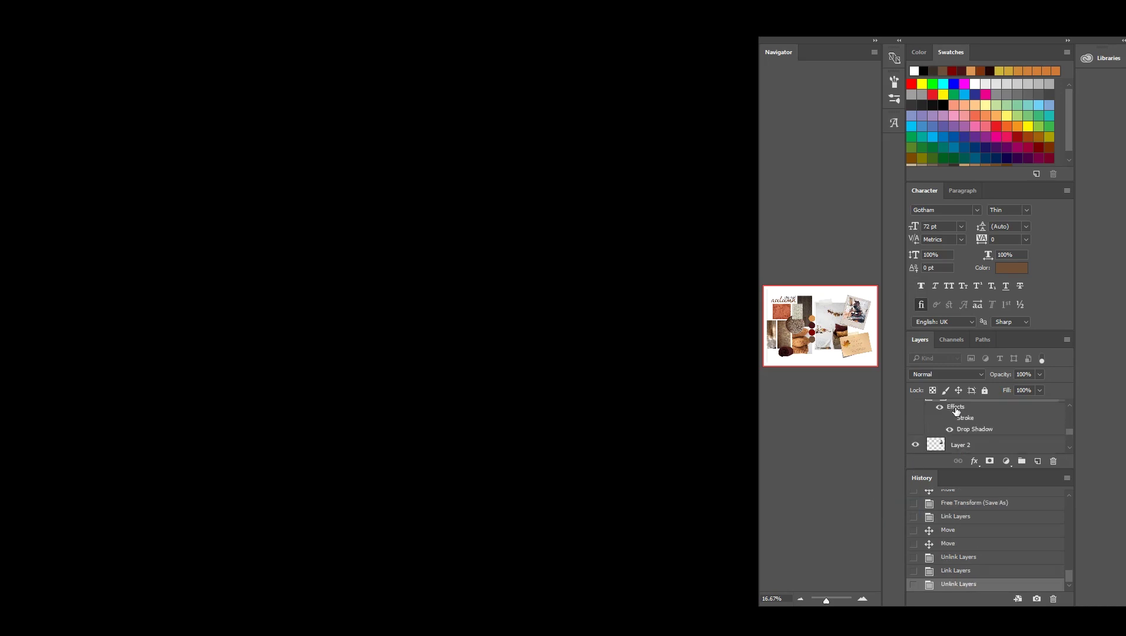
{"action": "left_click", "coordinate": [955, 446], "text": "shift"}
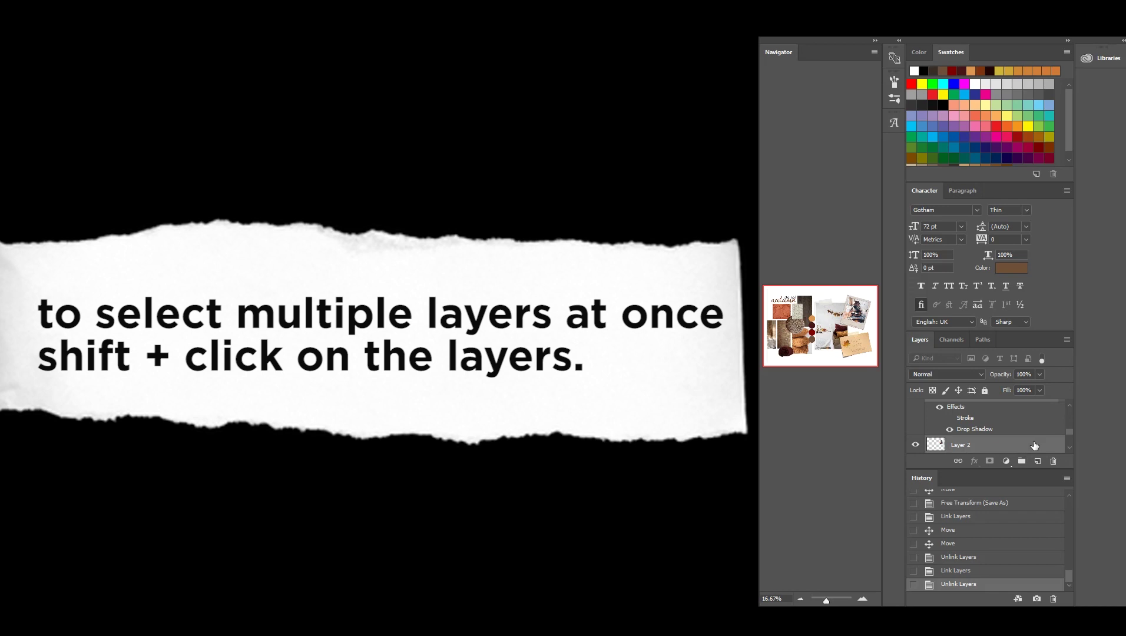
{"action": "left_click", "coordinate": [957, 461]}
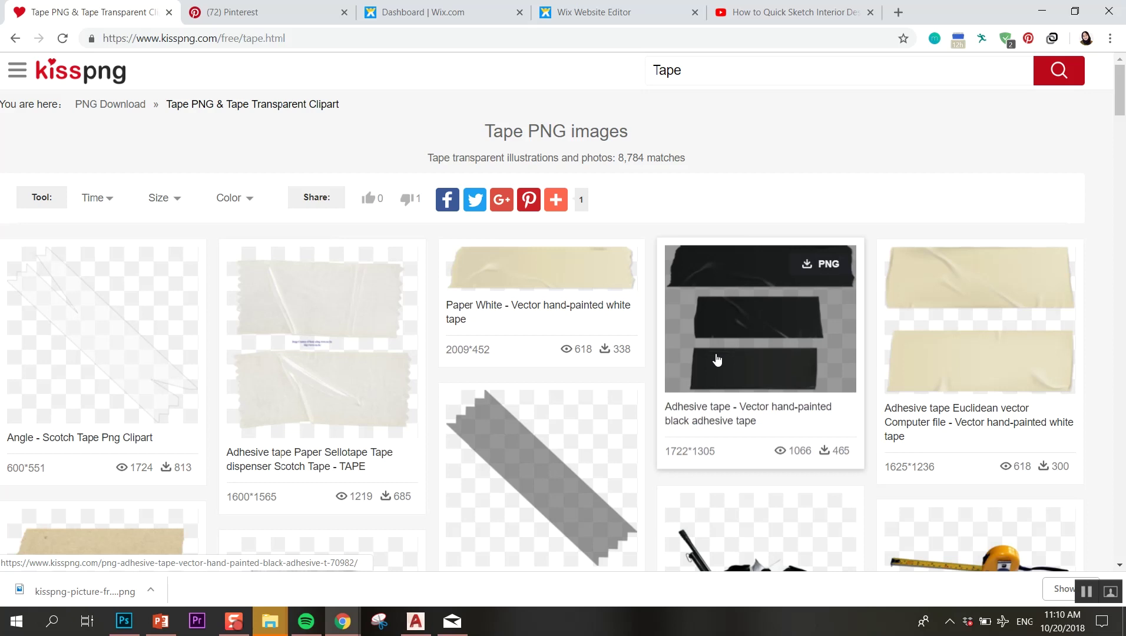
{"action": "scroll", "coordinate": [822, 369], "scroll_direction": "down", "scroll_amount": 1}
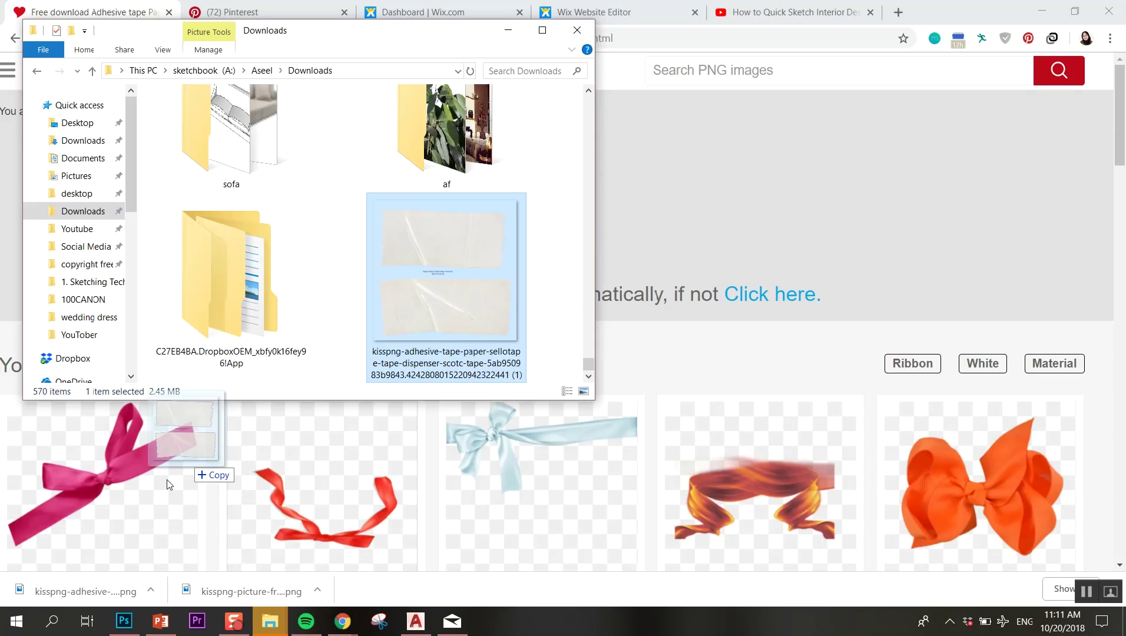
{"action": "left_click_drag", "start_coordinate": [201, 458], "coordinate": [407, 455]}
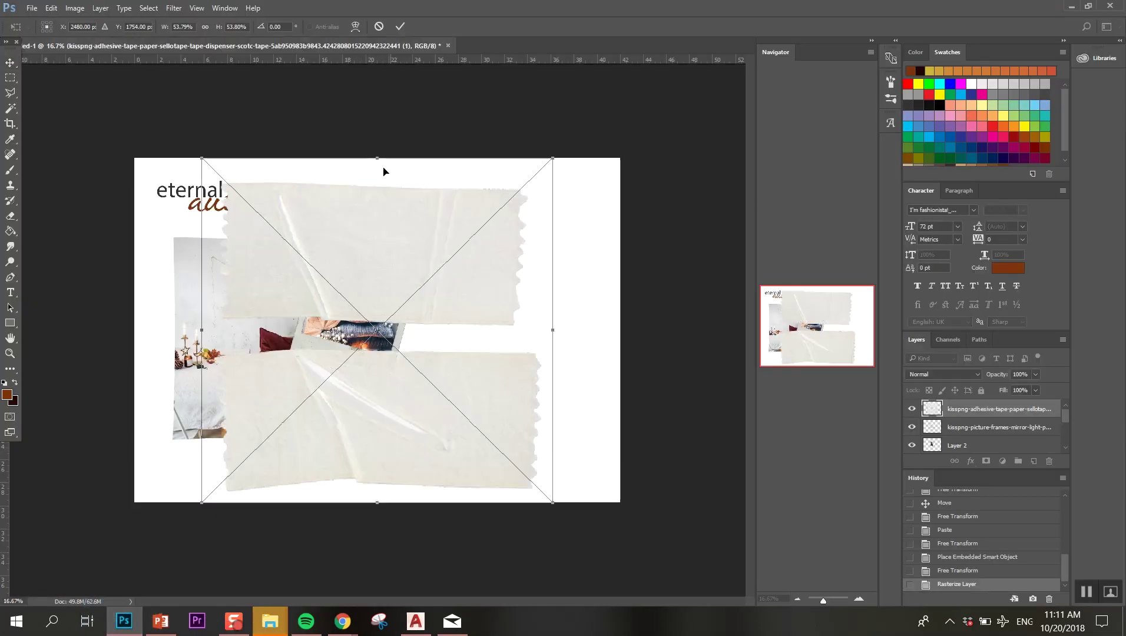
- Confirm placing the tape PNG and rasterize the tape layer into plain pixels
{"action": "left_click", "coordinate": [9, 61]}
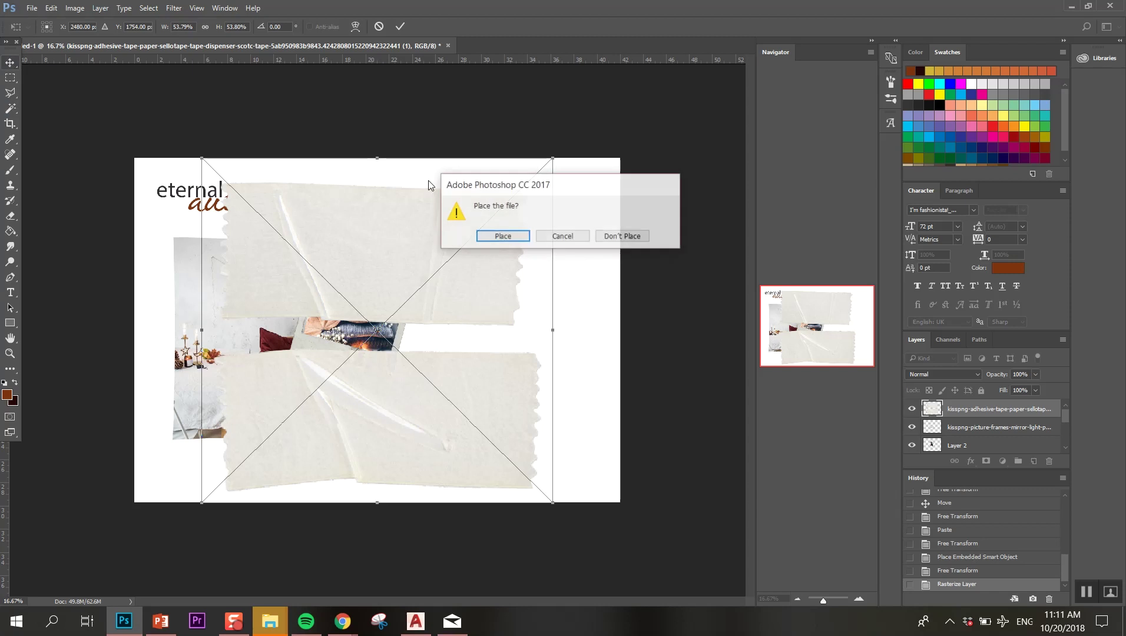
{"action": "left_click", "coordinate": [501, 234]}
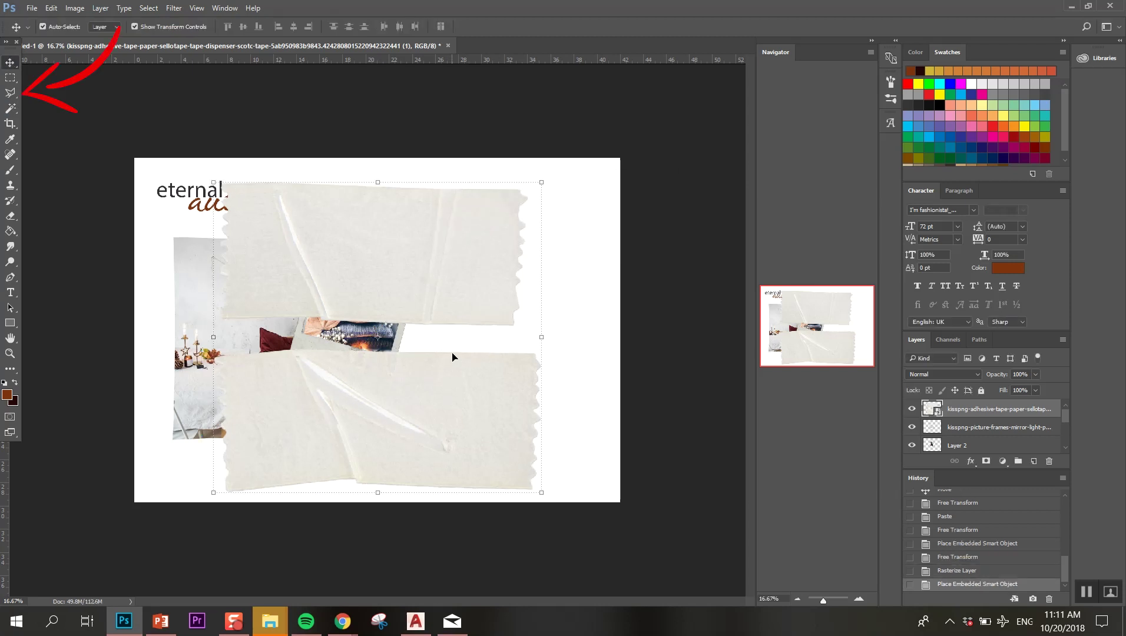
{"action": "right_click", "coordinate": [992, 410]}
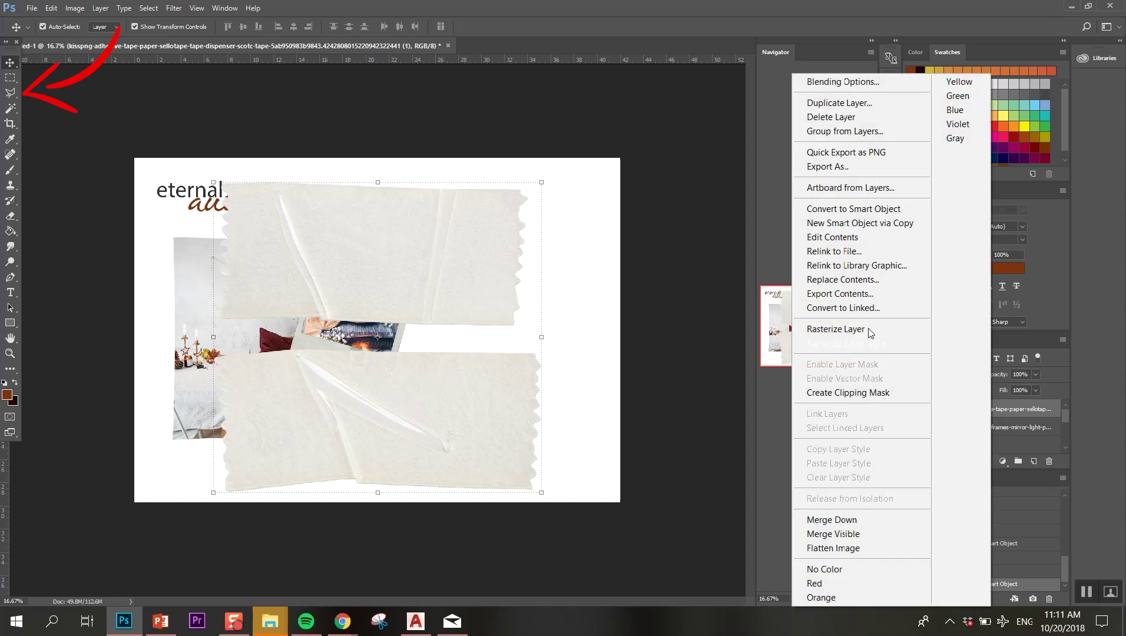
{"action": "left_click", "coordinate": [839, 344]}
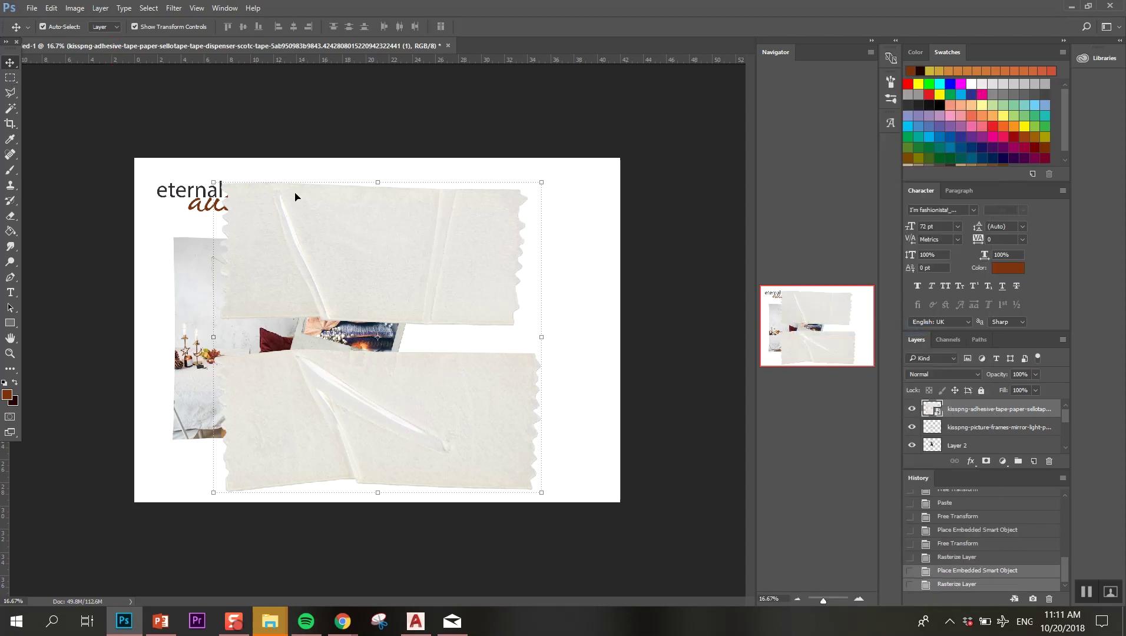
{"action": "left_click", "coordinate": [10, 77]}
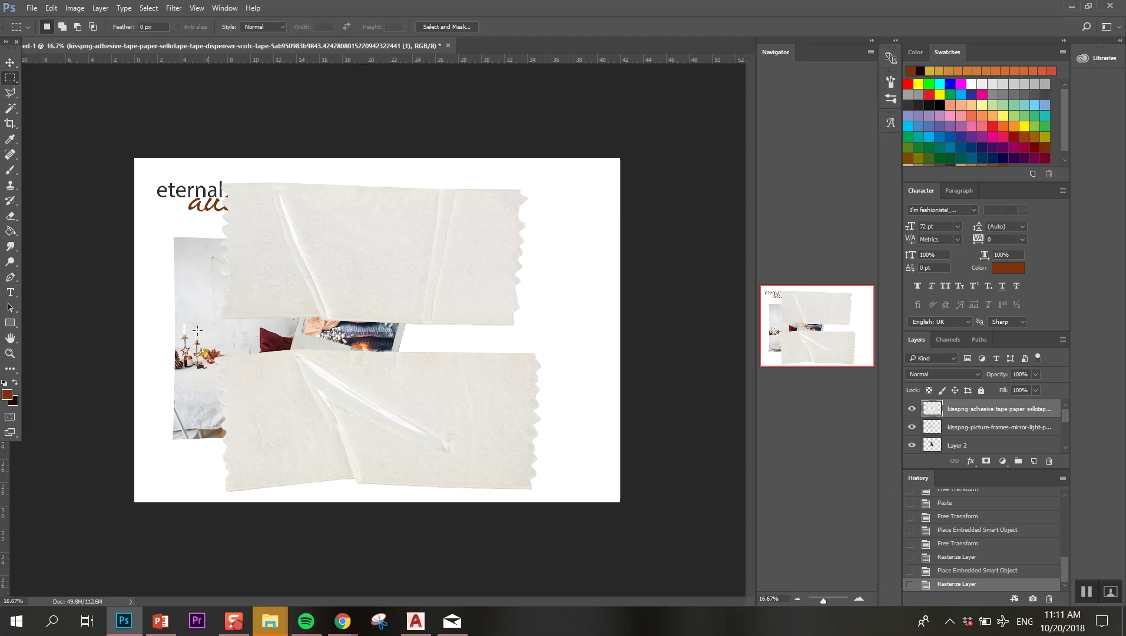
- Delete the upper tape strip and set the remaining tape layer to 78% opacity
{"action": "left_click_drag", "start_coordinate": [194, 331], "coordinate": [546, 179]}
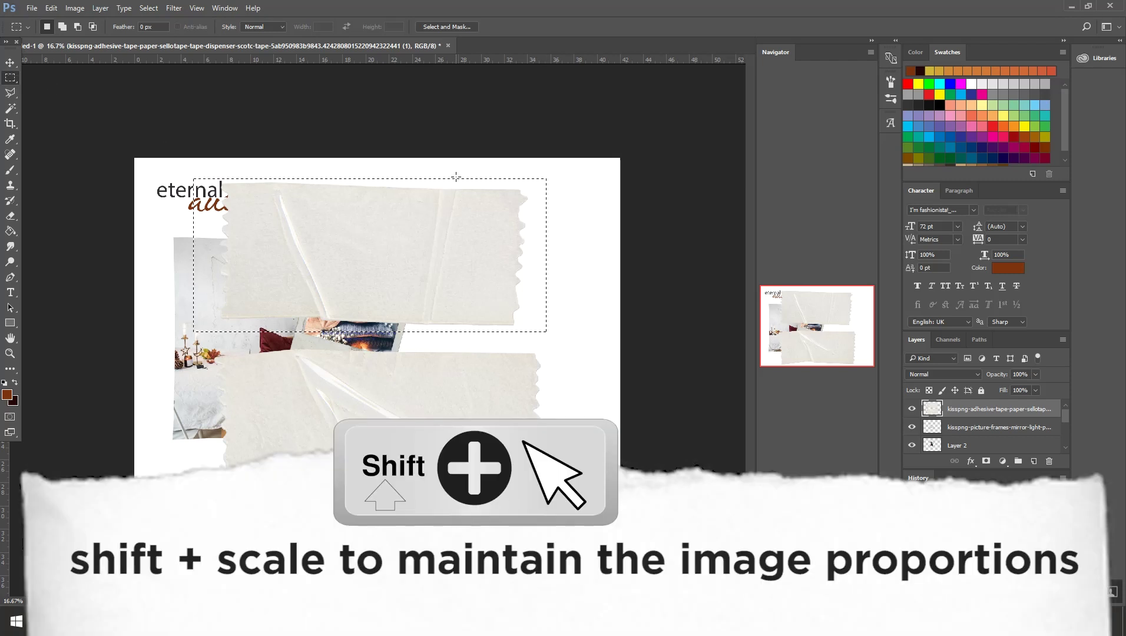
{"action": "key", "text": "Delete"}
{"action": "key", "text": "ctrl+d"}
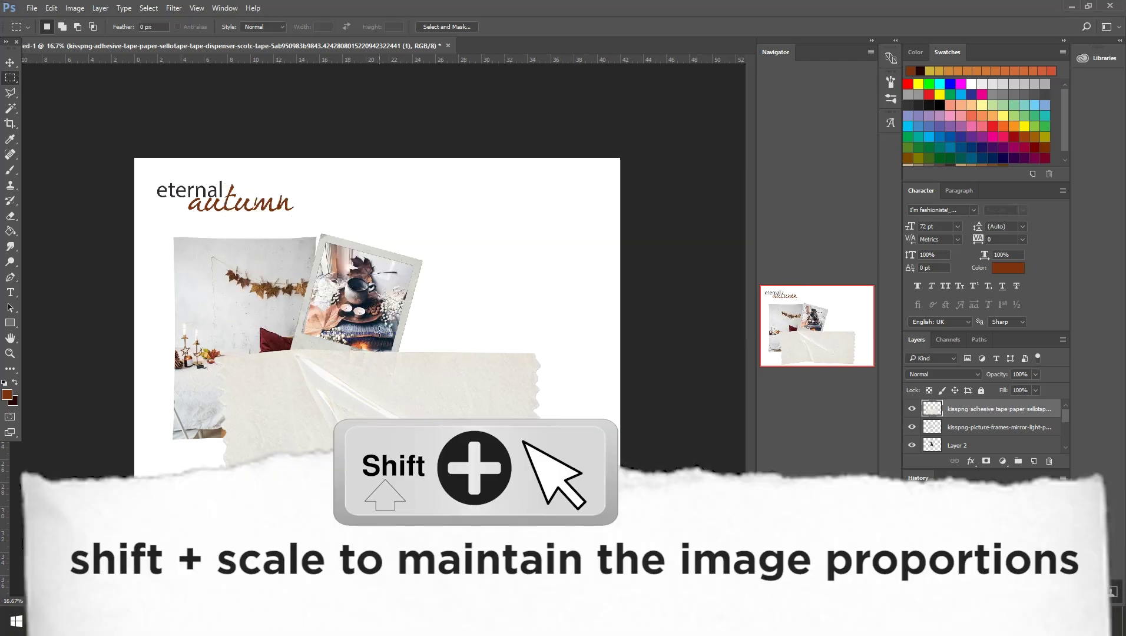
{"action": "key", "text": "v"}
{"action": "left_click_drag", "start_coordinate": [1035, 375], "coordinate": [1012, 394]}
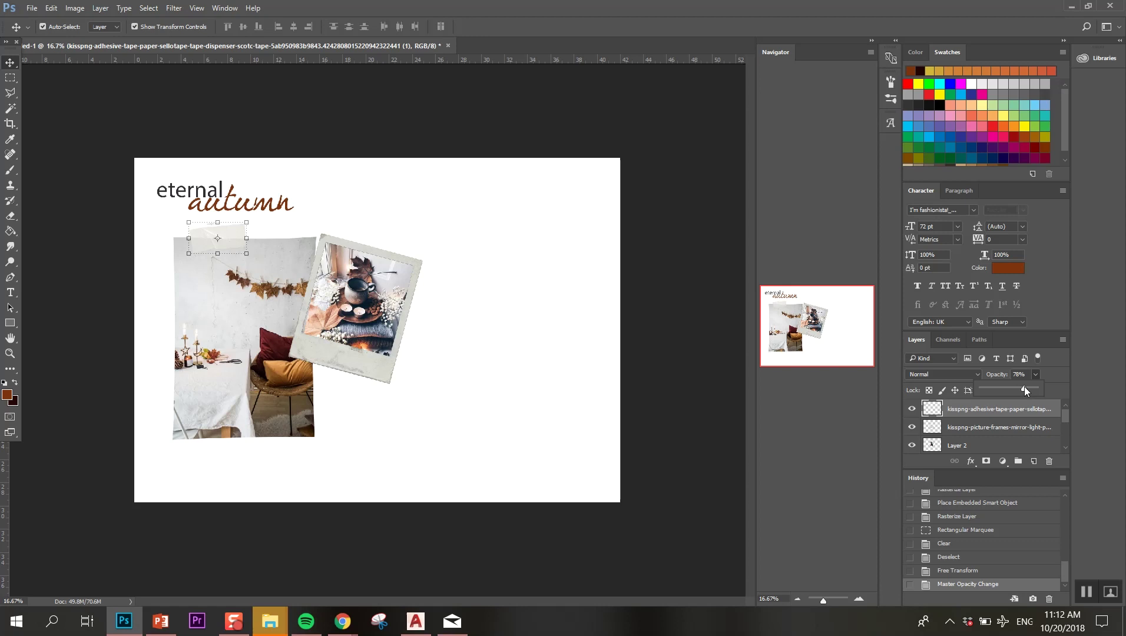
{"action": "left_click", "coordinate": [659, 409]}
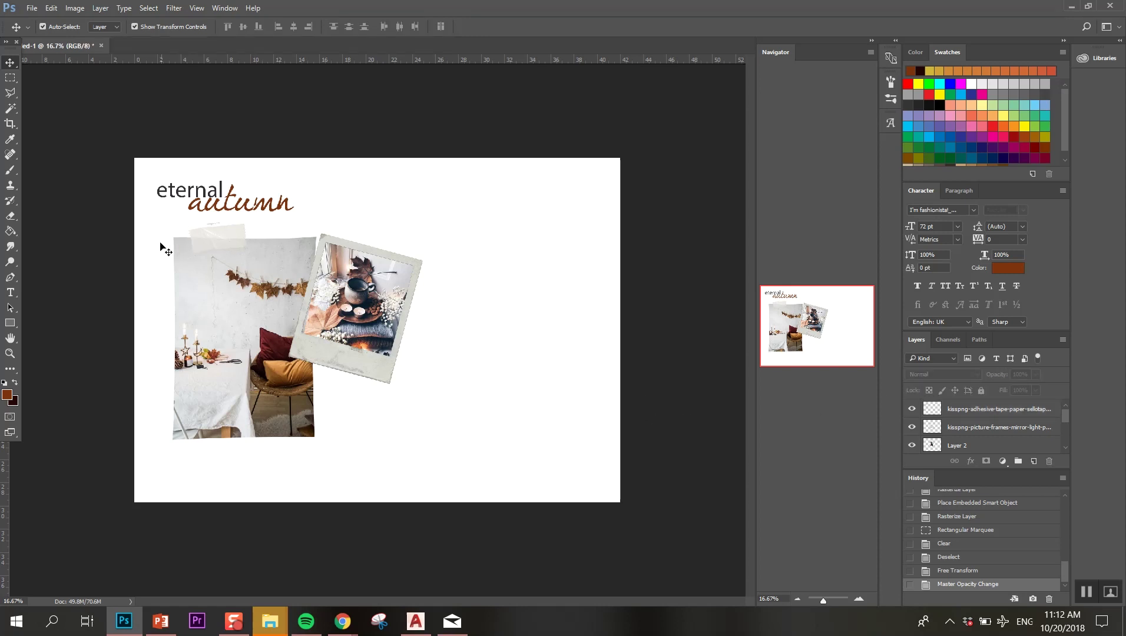
- Give the left garland photo a 32 px white inside stroke
{"action": "left_click", "coordinate": [227, 247]}
{"action": "right_click", "coordinate": [946, 447]}
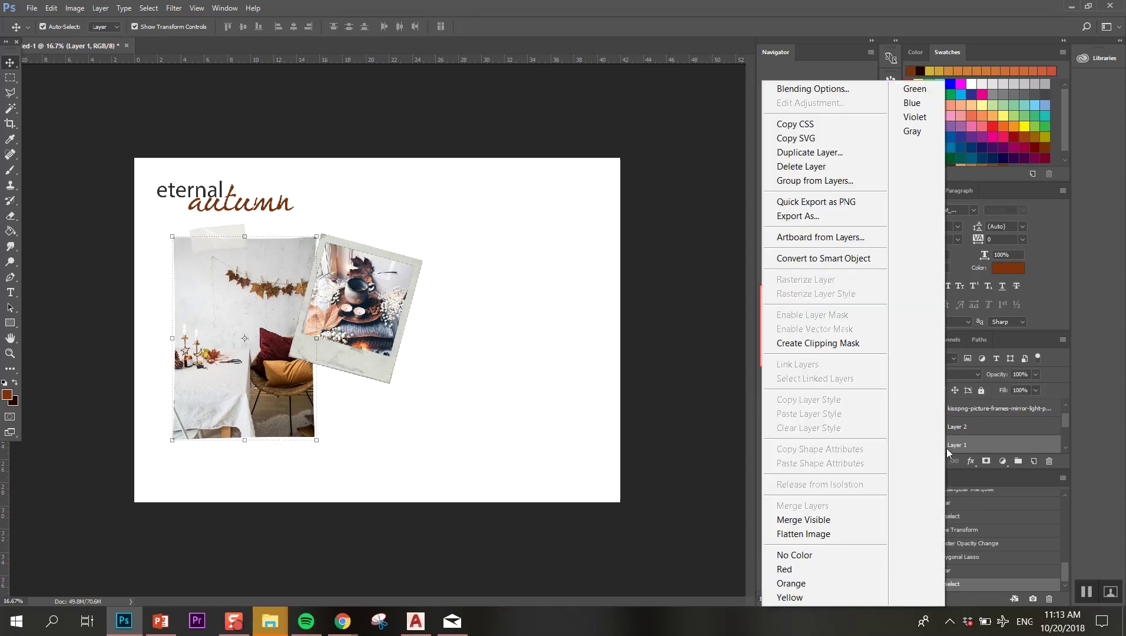
{"action": "left_click", "coordinate": [833, 83]}
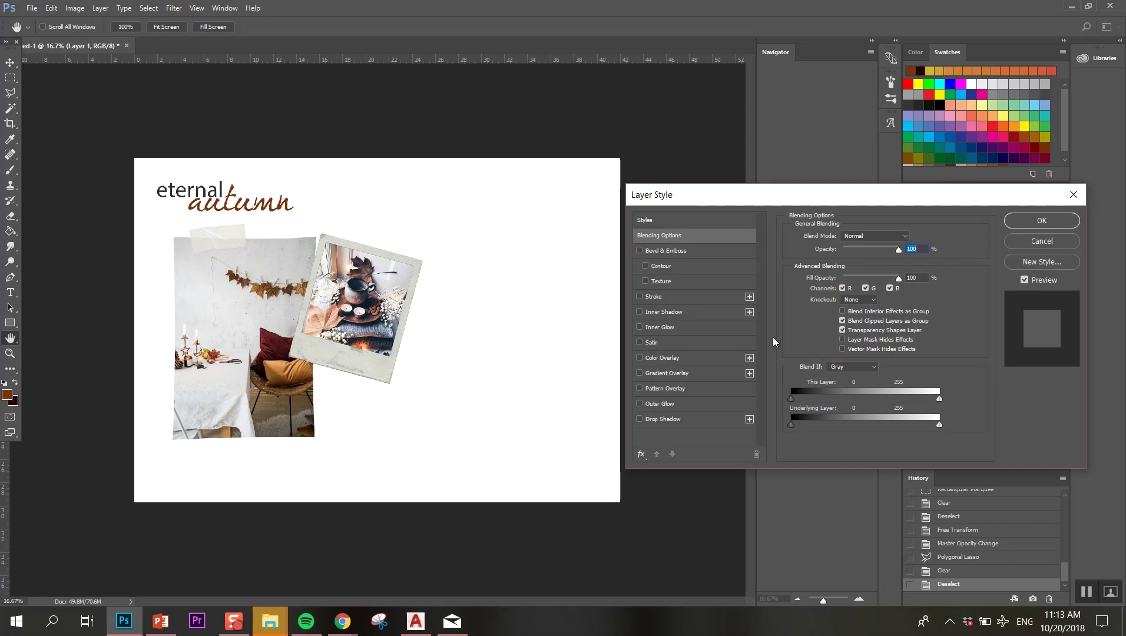
{"action": "left_click", "coordinate": [638, 295]}
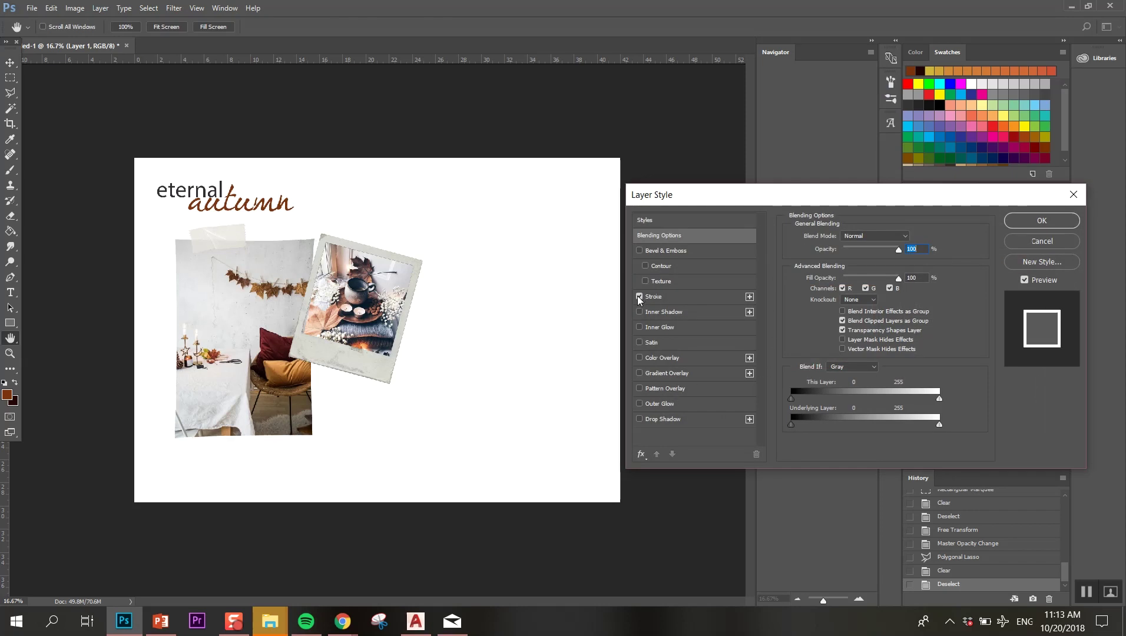
{"action": "left_click", "coordinate": [654, 296]}
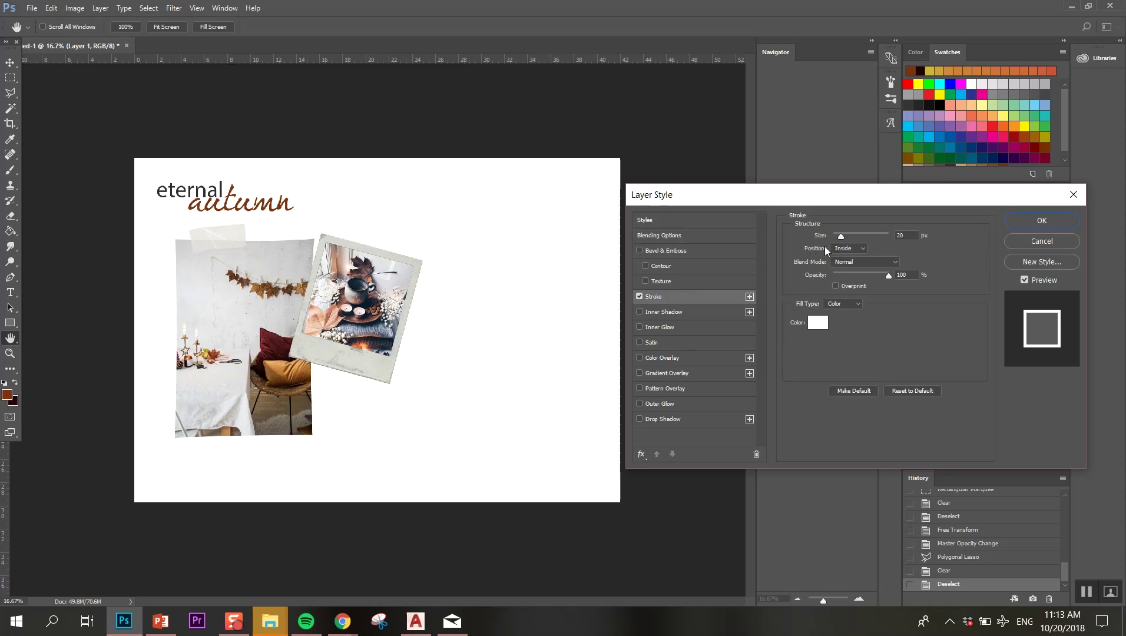
{"action": "left_click", "coordinate": [846, 249]}
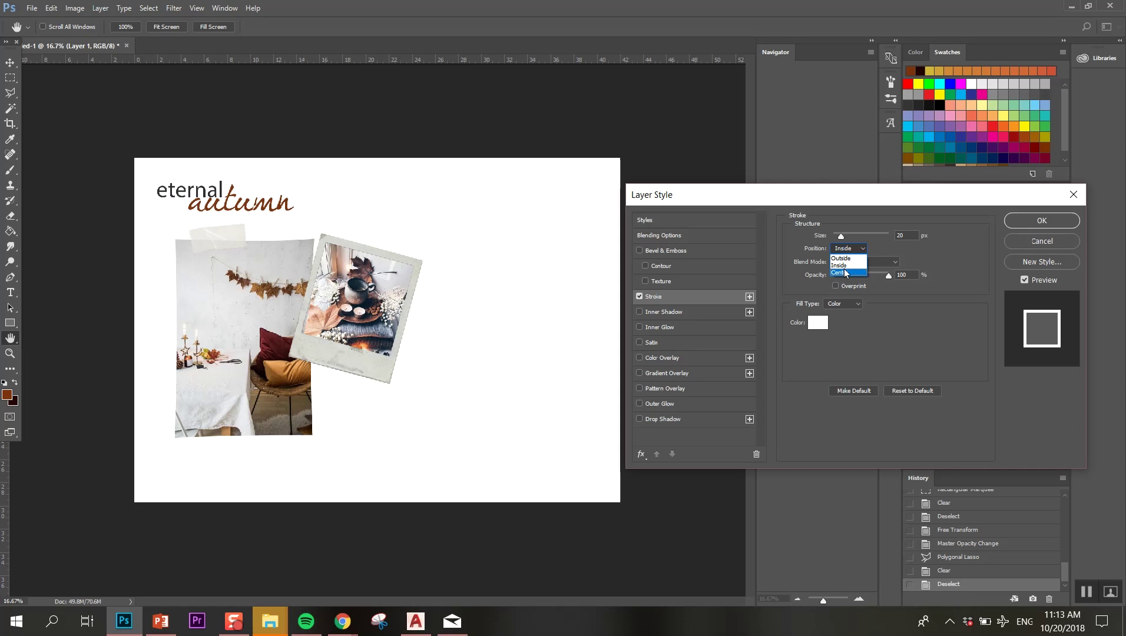
{"action": "left_click", "coordinate": [845, 266]}
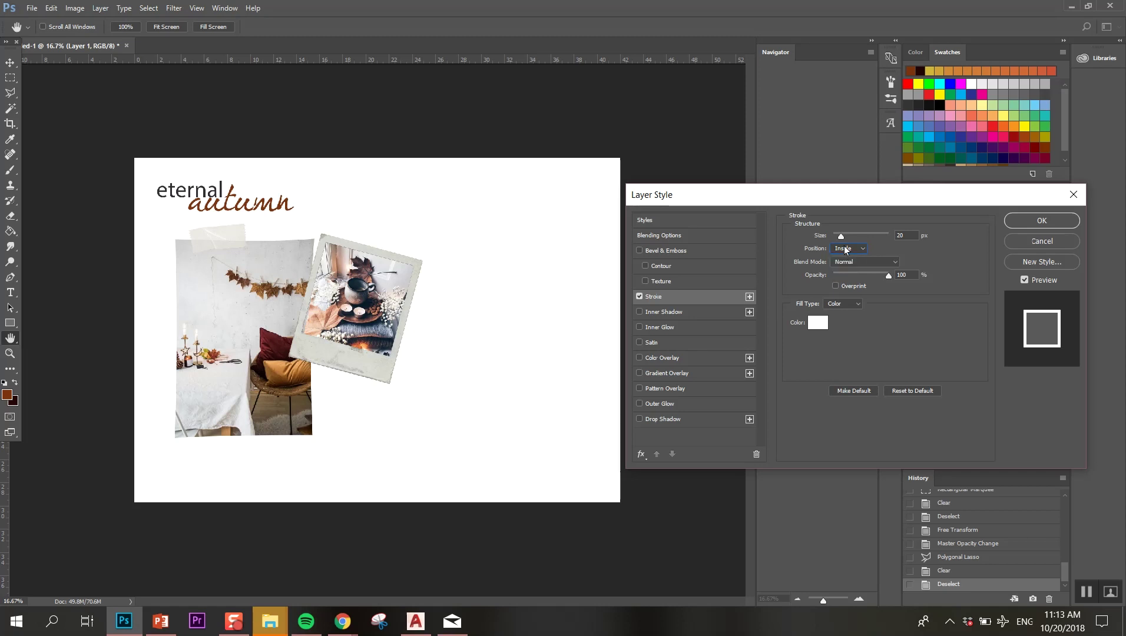
{"action": "mouse_move", "coordinate": [841, 236]}
{"action": "left_mouse_down"}
{"action": "mouse_move", "coordinate": [824, 237]}
{"action": "mouse_move", "coordinate": [840, 239]}
{"action": "left_mouse_up"}
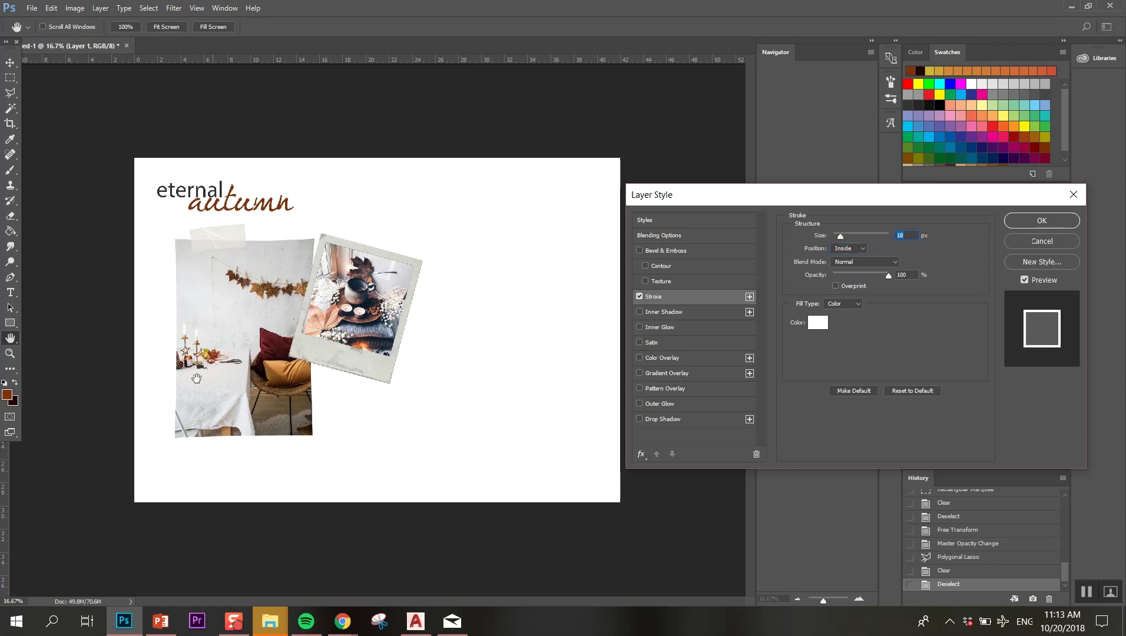
- Add a drop shadow with more distance, size and spread, plus a lighter grey colour, and apply
{"action": "left_click", "coordinate": [640, 418]}
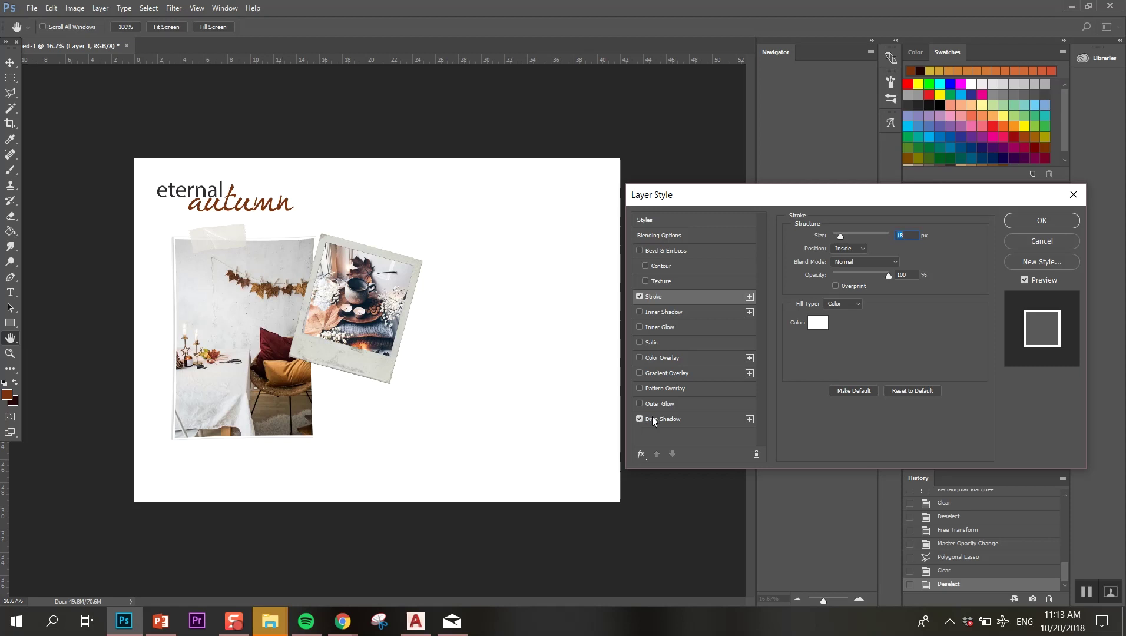
{"action": "left_click", "coordinate": [689, 418]}
{"action": "mouse_move", "coordinate": [837, 291]}
{"action": "left_mouse_down"}
{"action": "mouse_move", "coordinate": [850, 289]}
{"action": "mouse_move", "coordinate": [835, 292]}
{"action": "left_mouse_up"}
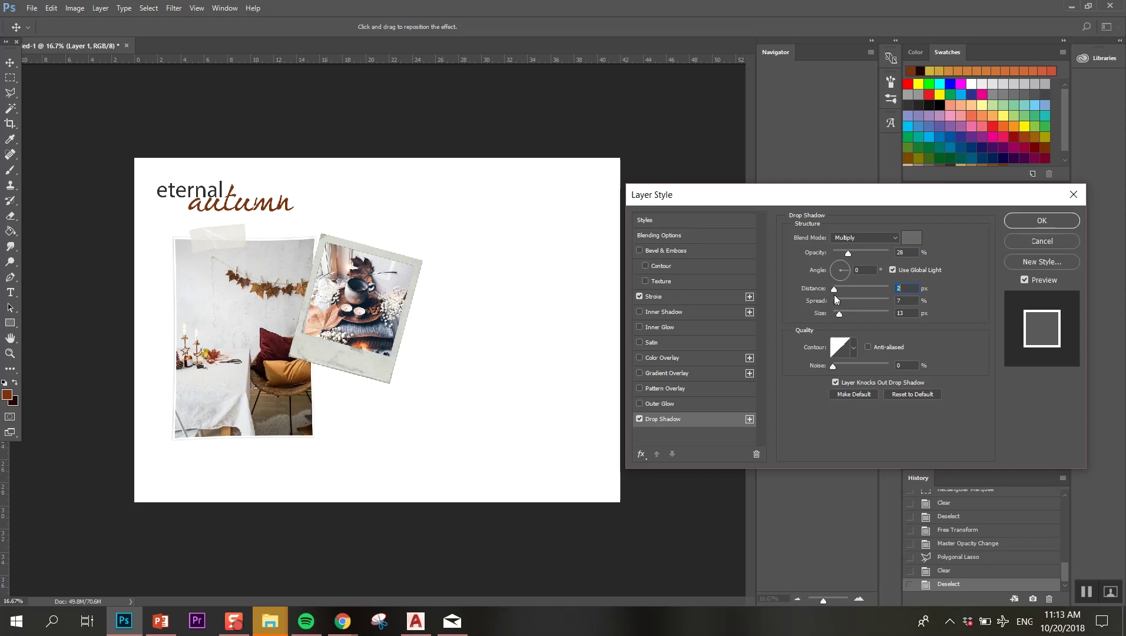
{"action": "left_click", "coordinate": [840, 314]}
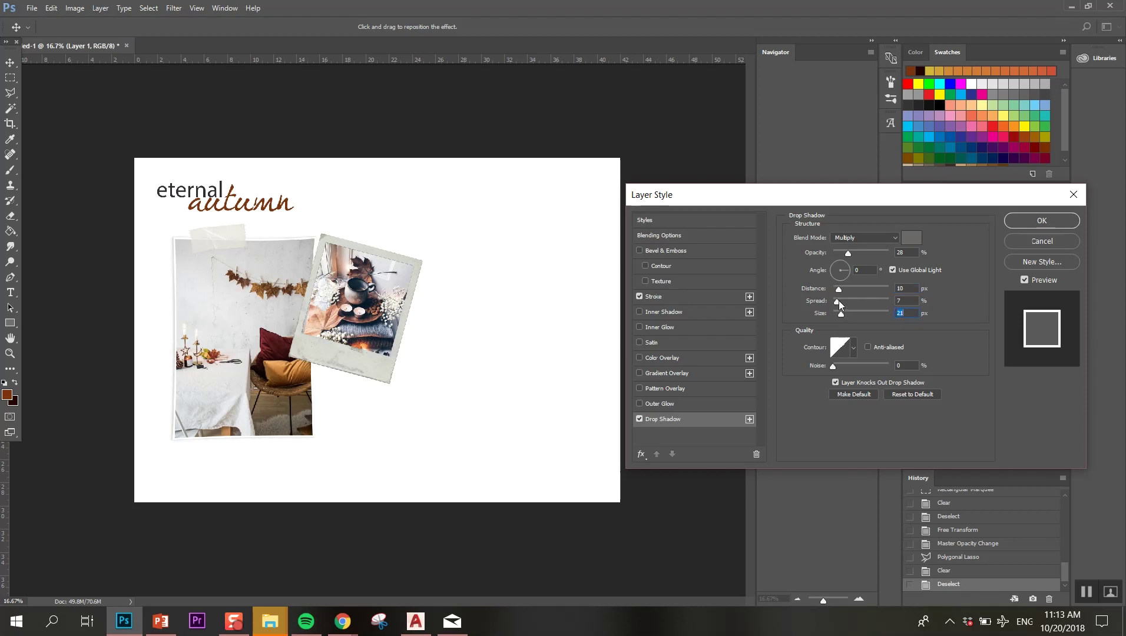
{"action": "mouse_move", "coordinate": [836, 302]}
{"action": "left_mouse_down"}
{"action": "mouse_move", "coordinate": [853, 301]}
{"action": "mouse_move", "coordinate": [836, 306]}
{"action": "left_mouse_up"}
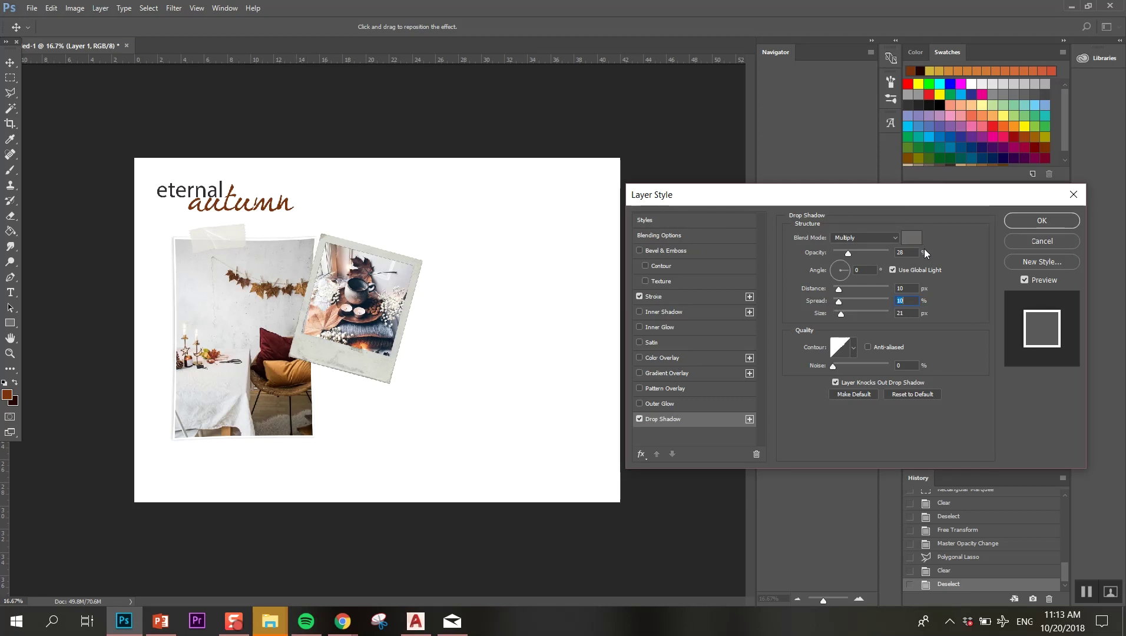
{"action": "left_click", "coordinate": [913, 237]}
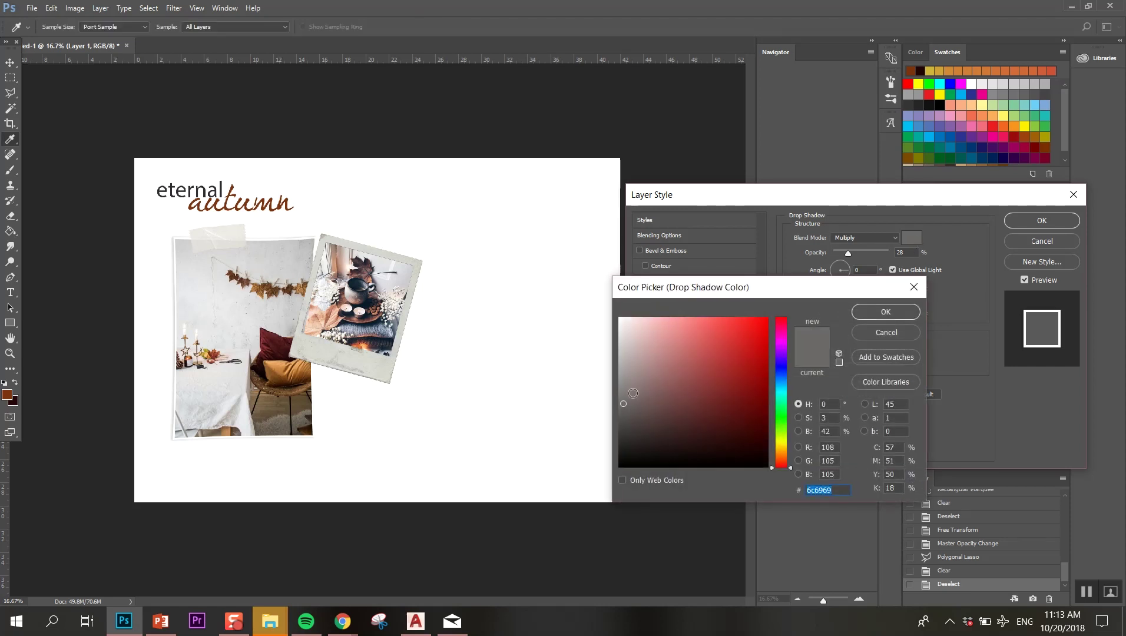
{"action": "left_click_drag", "start_coordinate": [633, 393], "coordinate": [625, 382]}
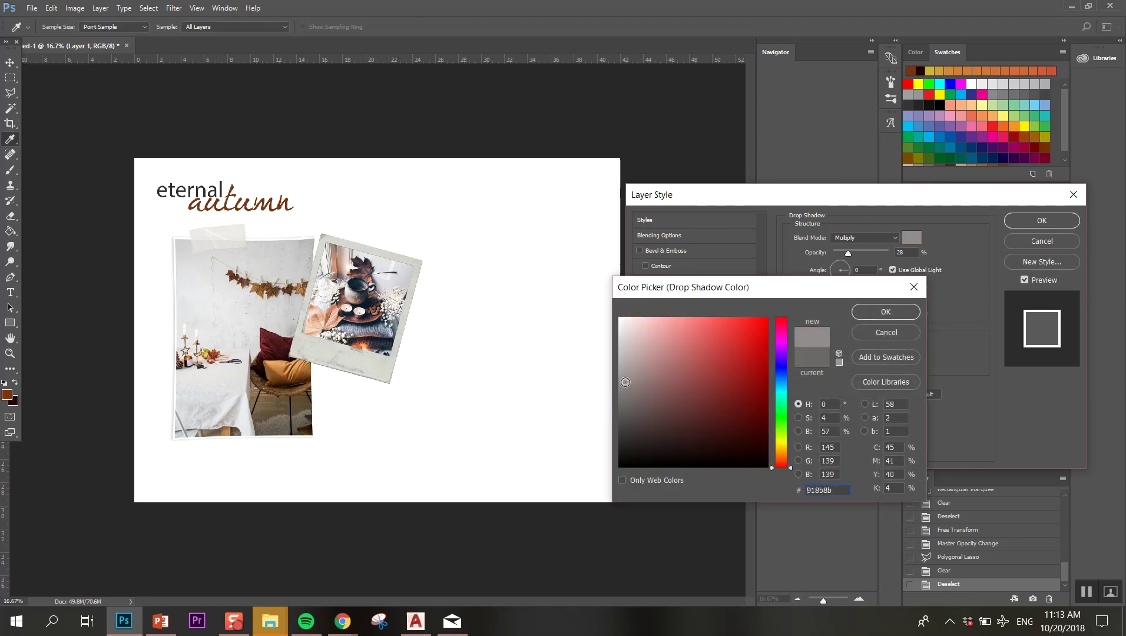
{"action": "left_click", "coordinate": [864, 317]}
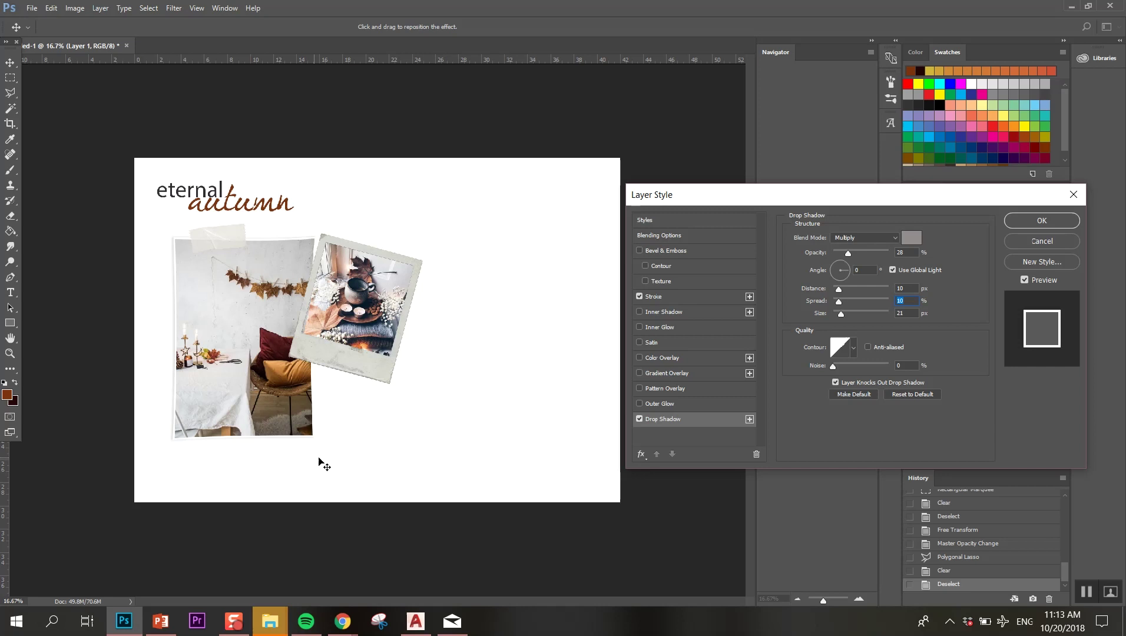
{"action": "left_click", "coordinate": [1027, 223]}
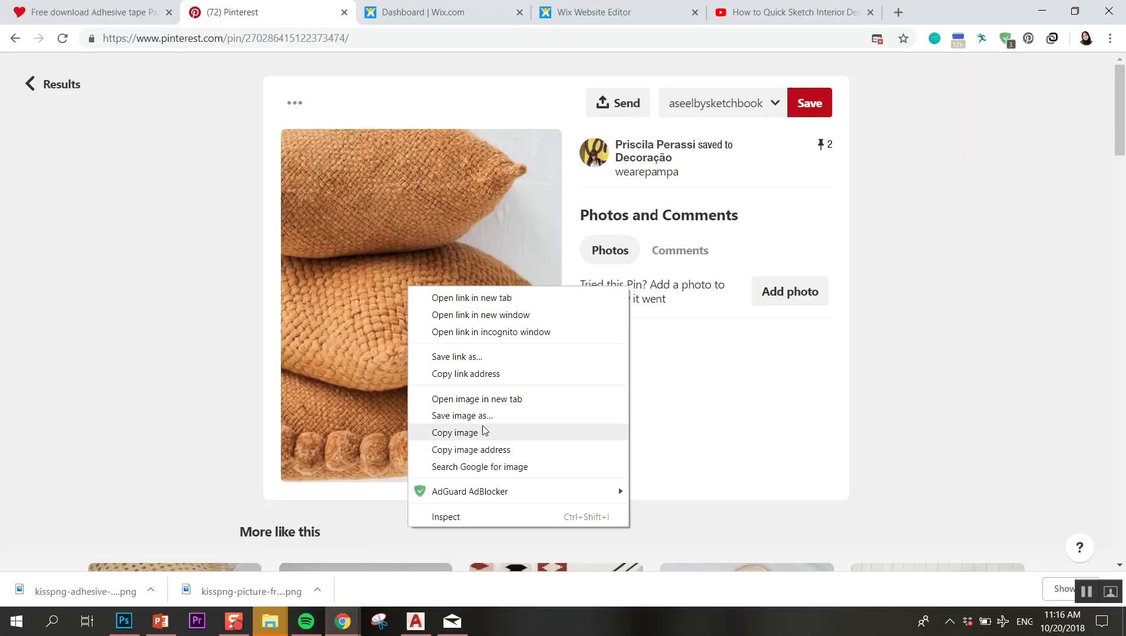
- Copy the pillow image from Pinterest, paste it into the mood board and enlarge it
{"action": "left_click", "coordinate": [484, 433]}
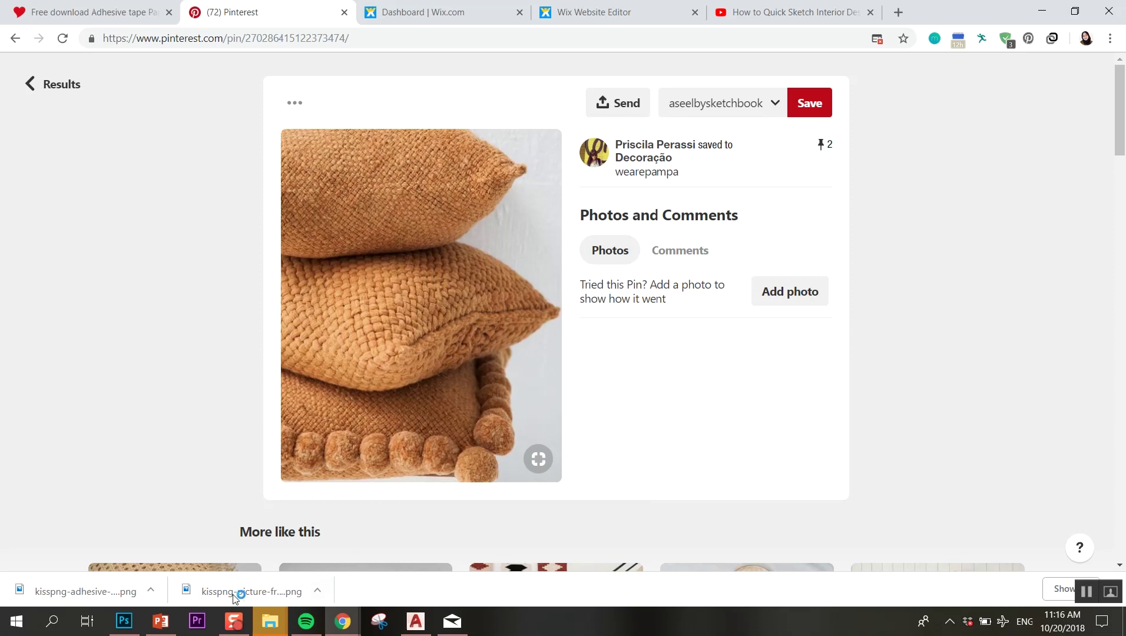
{"action": "left_click", "coordinate": [123, 622]}
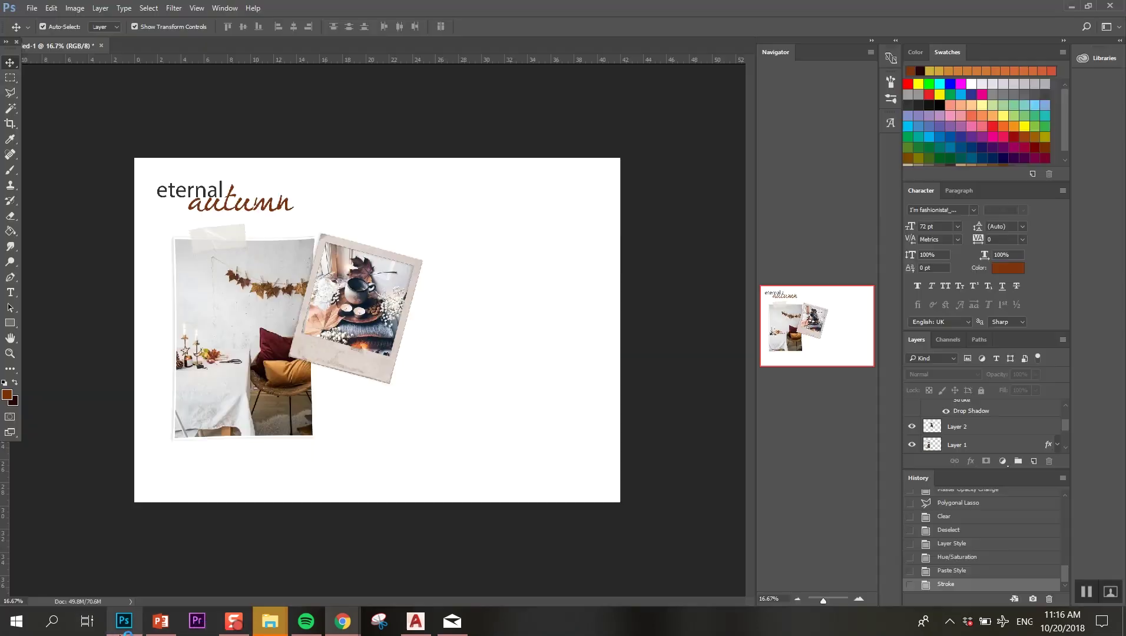
{"action": "key", "text": "ctrl+v"}
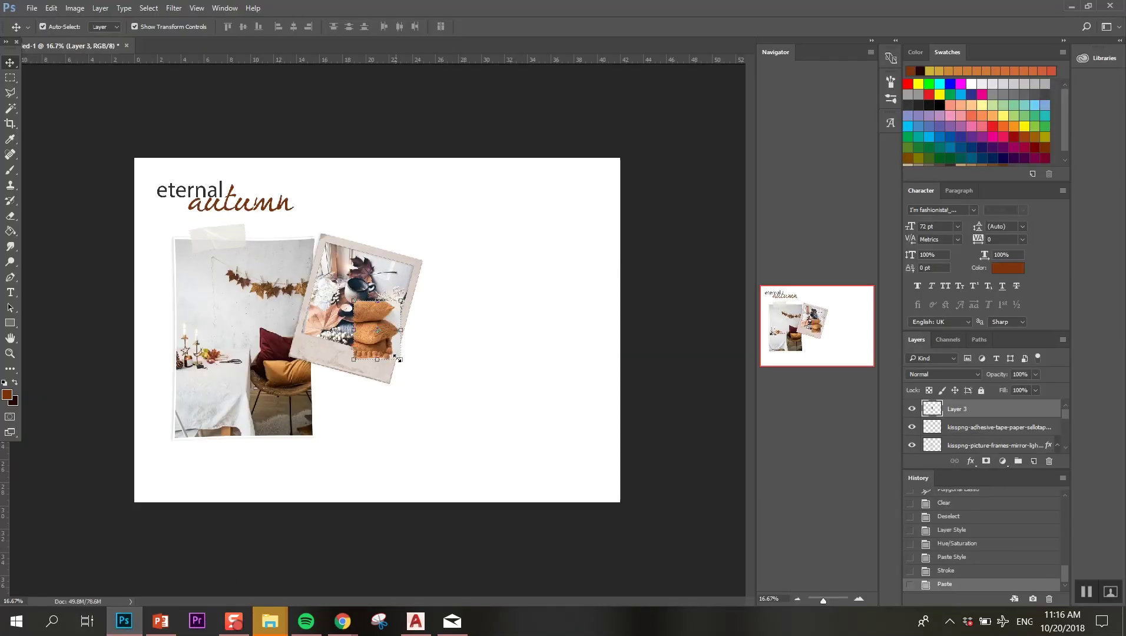
{"action": "left_click_drag", "start_coordinate": [398, 357], "coordinate": [497, 452]}
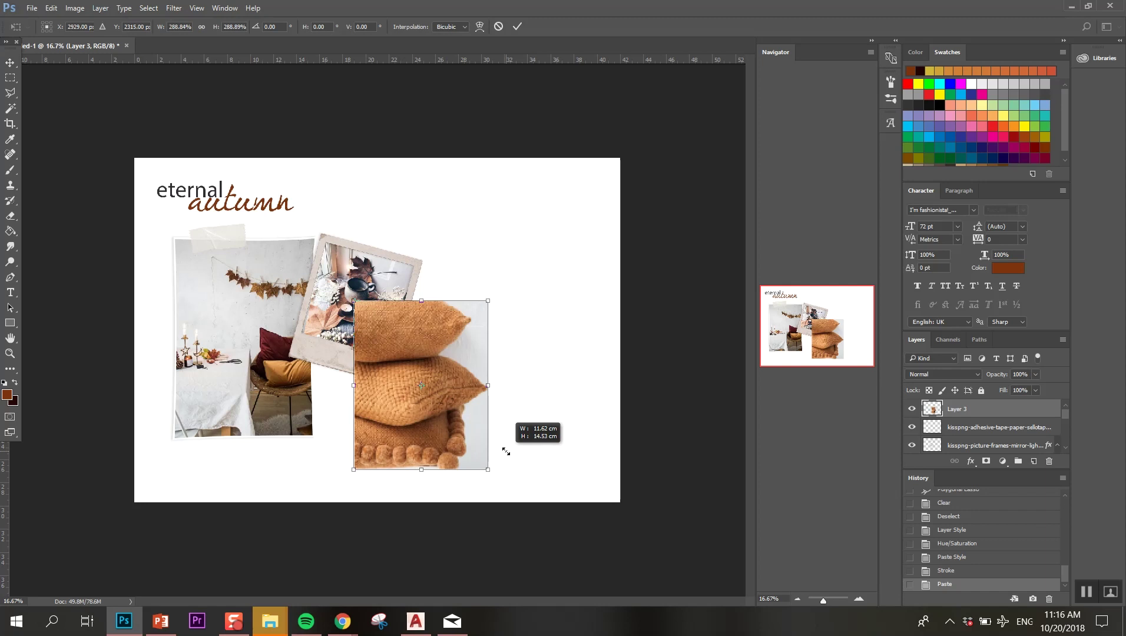
{"action": "left_click", "coordinate": [11, 78]}
- Copy the Jasper rattan basket wall art image from its Pinterest pin
{"action": "left_click", "coordinate": [498, 236]}
{"action": "key", "text": "alt+Tab"}
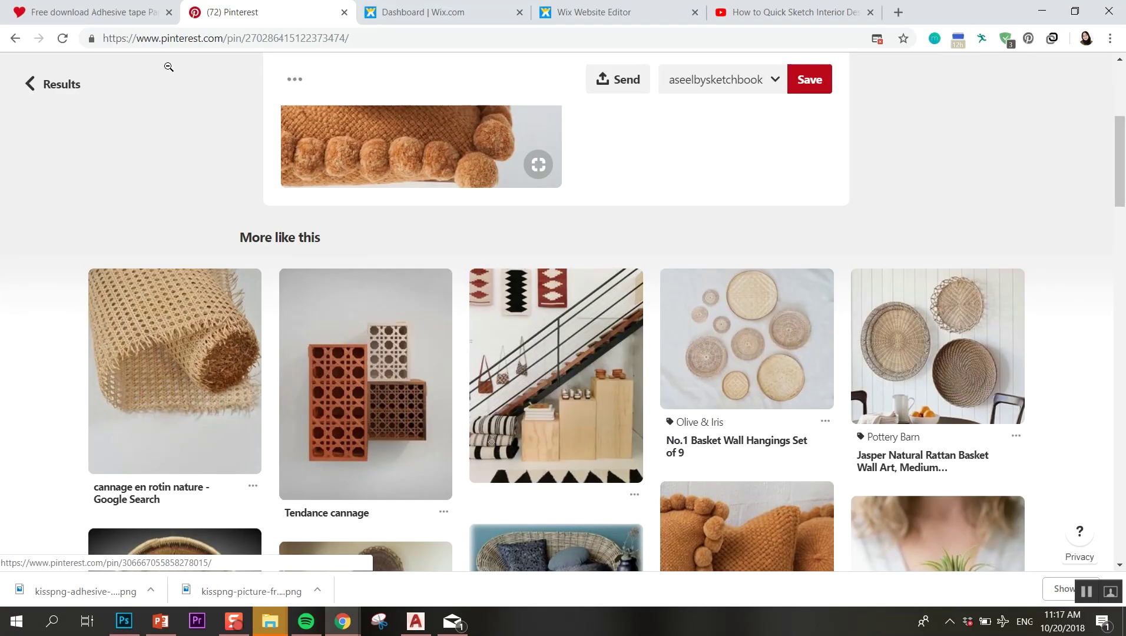
{"action": "left_click", "coordinate": [894, 362]}
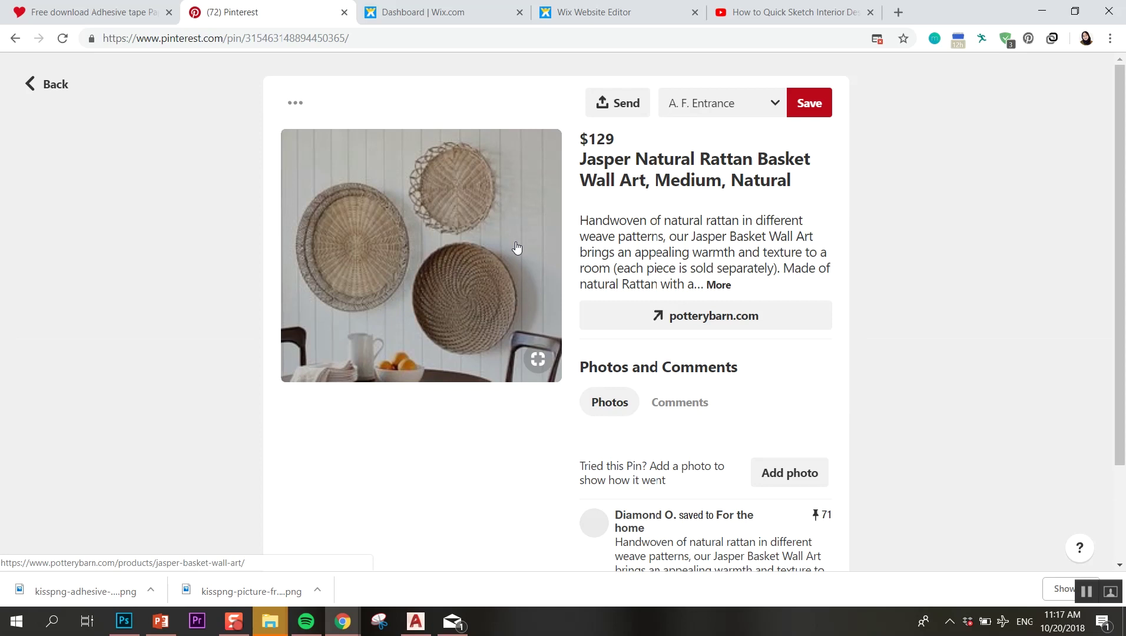
{"action": "right_click", "coordinate": [460, 304]}
{"action": "left_click", "coordinate": [483, 443]}
{"action": "key", "text": "alt+Tab"}
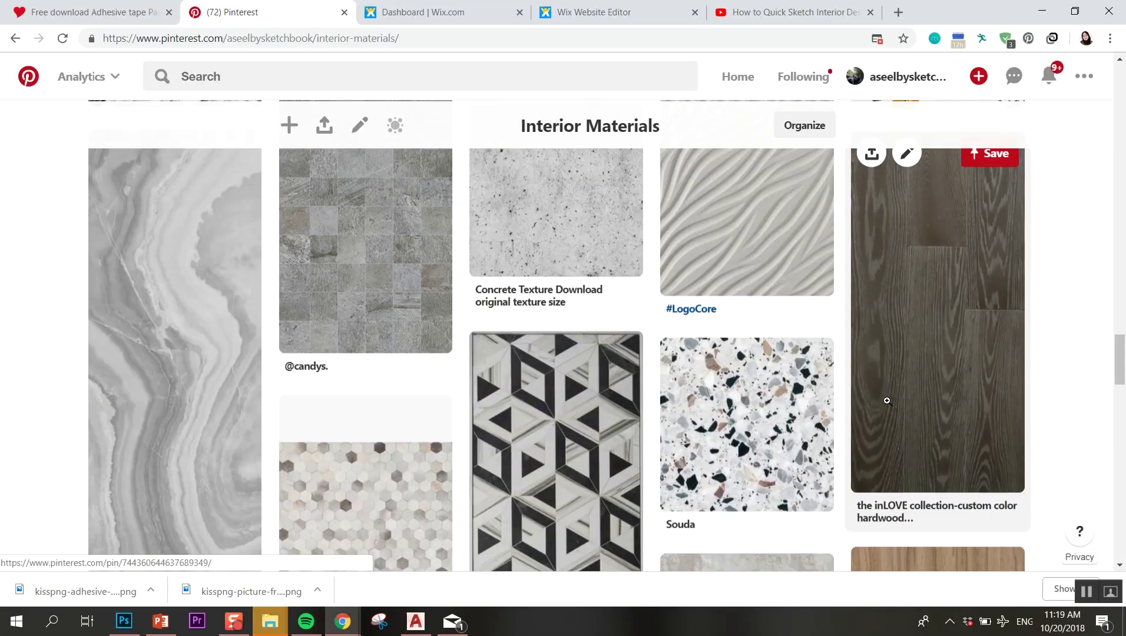
{"action": "left_click", "coordinate": [924, 400]}
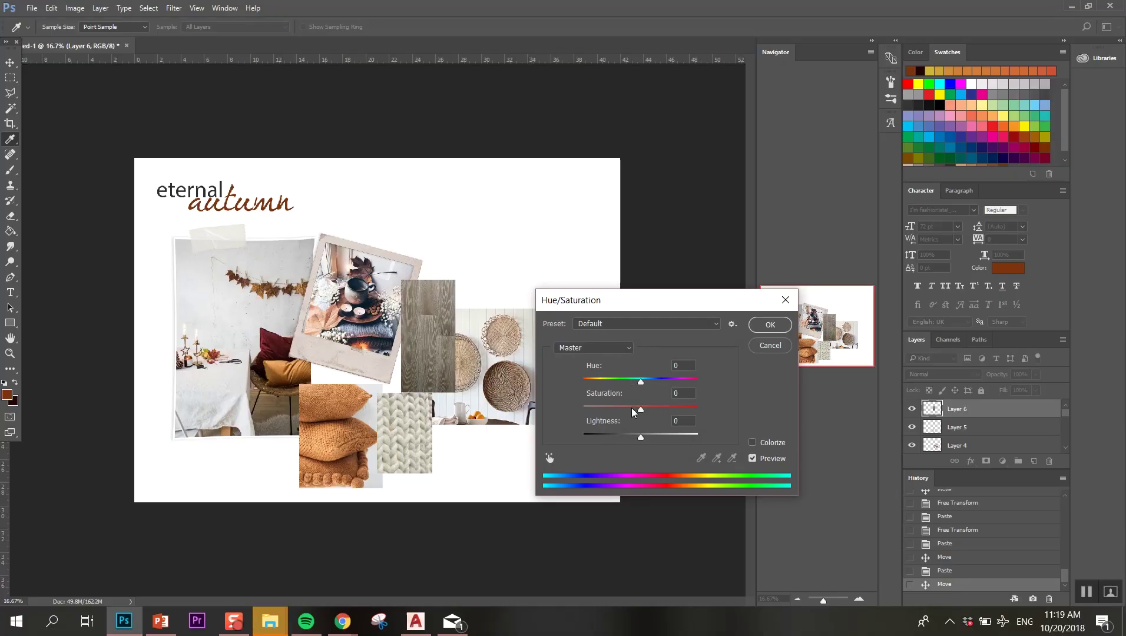
- Raise Saturation, lower Lightness and slightly shift Hue of the wood texture in Hue/Saturation
{"action": "left_click_drag", "start_coordinate": [641, 410], "coordinate": [672, 412]}
{"action": "left_click_drag", "start_coordinate": [625, 441], "coordinate": [615, 437]}
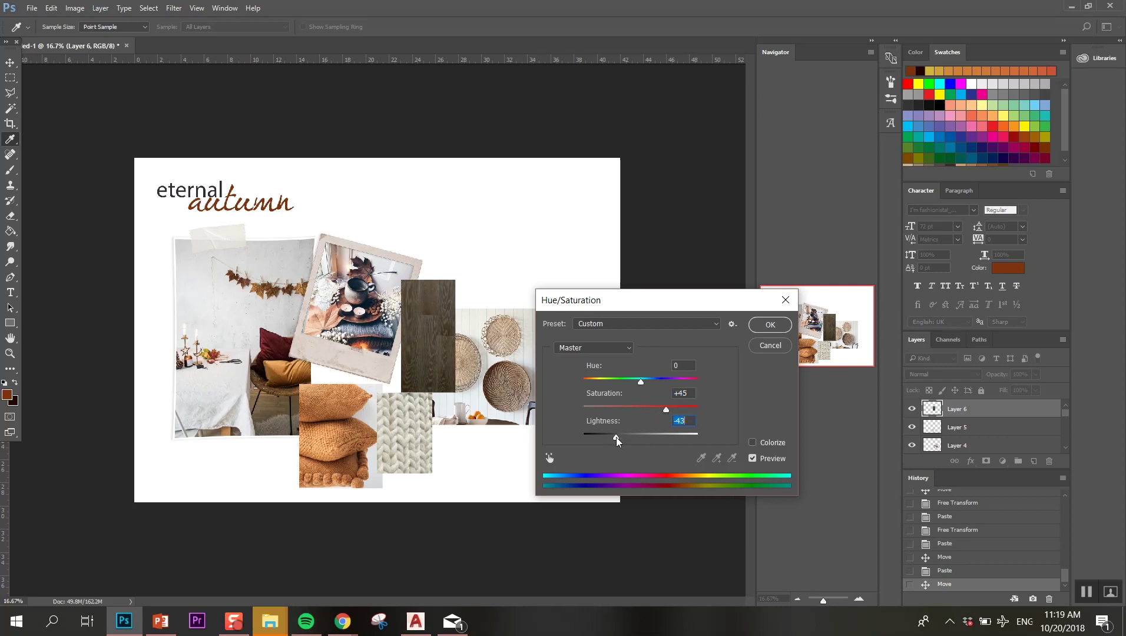
{"action": "mouse_move", "coordinate": [641, 383]}
{"action": "left_mouse_down"}
{"action": "mouse_move", "coordinate": [654, 385]}
{"action": "mouse_move", "coordinate": [643, 387]}
{"action": "left_mouse_up"}
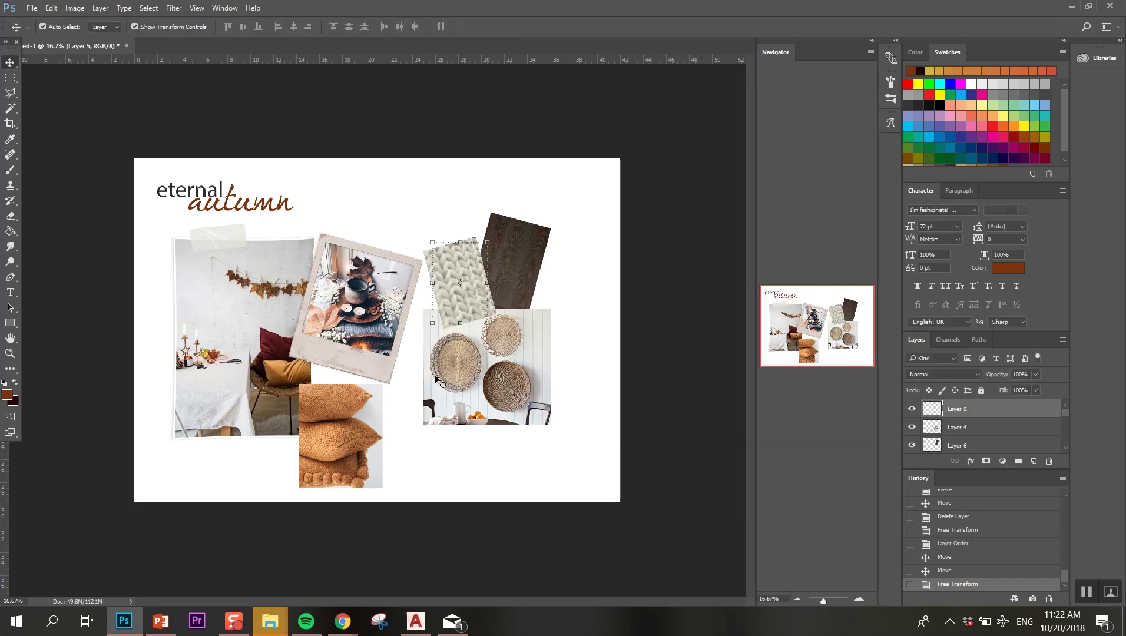
- Select the lower round basket in the baskets photo with the Magnetic Lasso
{"action": "key", "text": "alt+["}
{"action": "left_click", "coordinate": [859, 599]}
{"action": "left_click", "coordinate": [859, 598]}
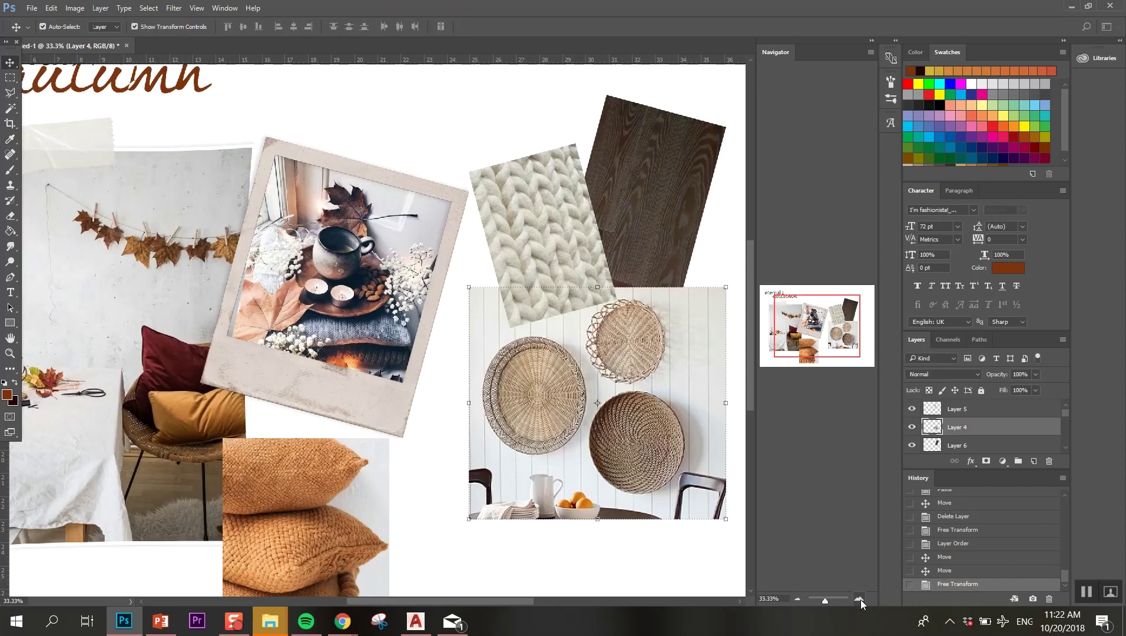
{"action": "left_click_drag", "start_coordinate": [577, 417], "coordinate": [435, 389]}
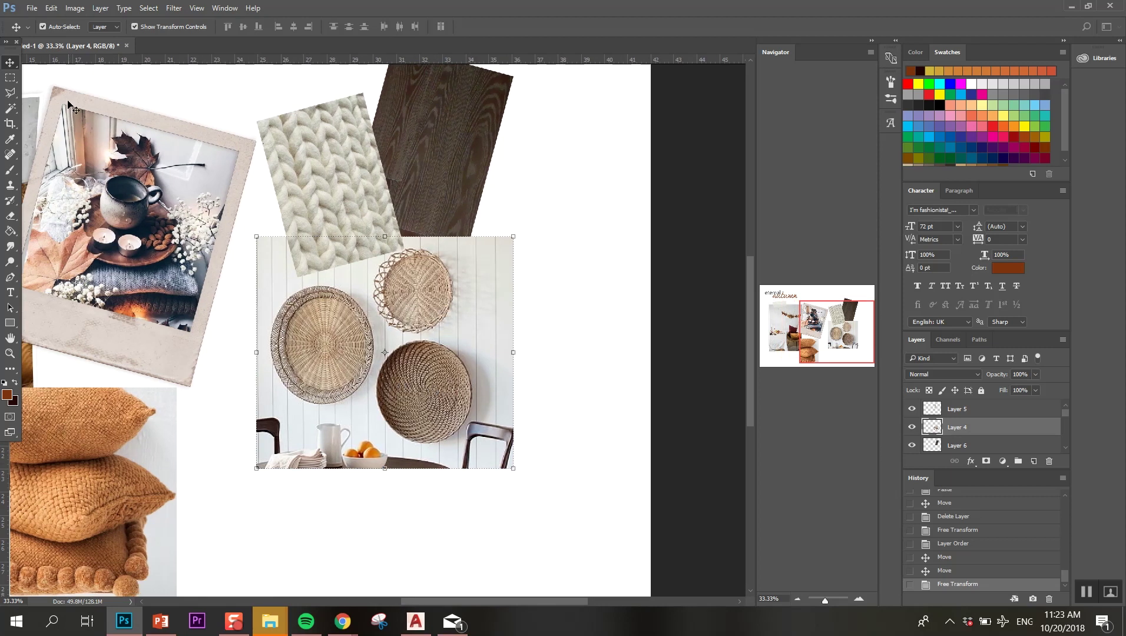
{"action": "left_click", "coordinate": [10, 92]}
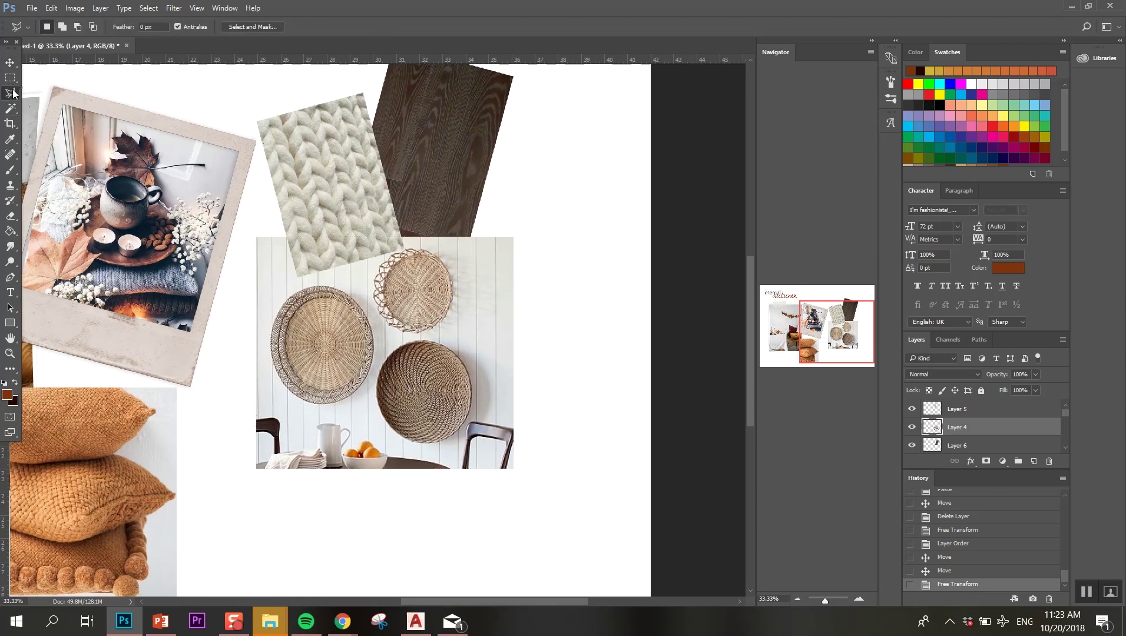
{"action": "left_click", "coordinate": [71, 115]}
{"action": "left_click", "coordinate": [405, 342]}
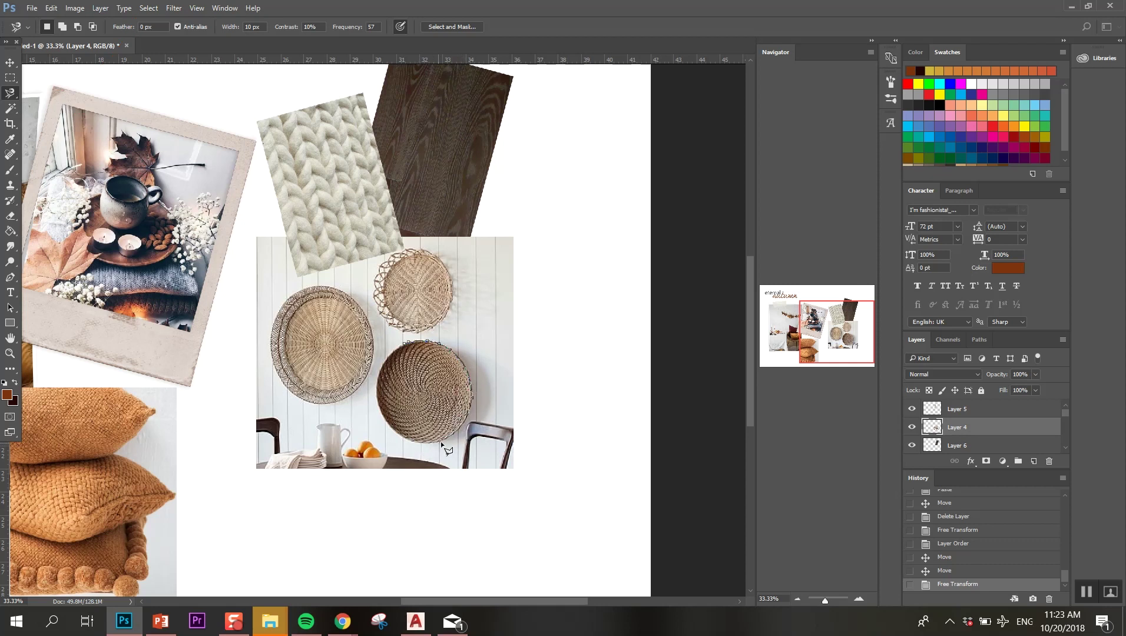
{"action": "key", "text": "Delete"}
{"action": "left_click", "coordinate": [420, 342]}
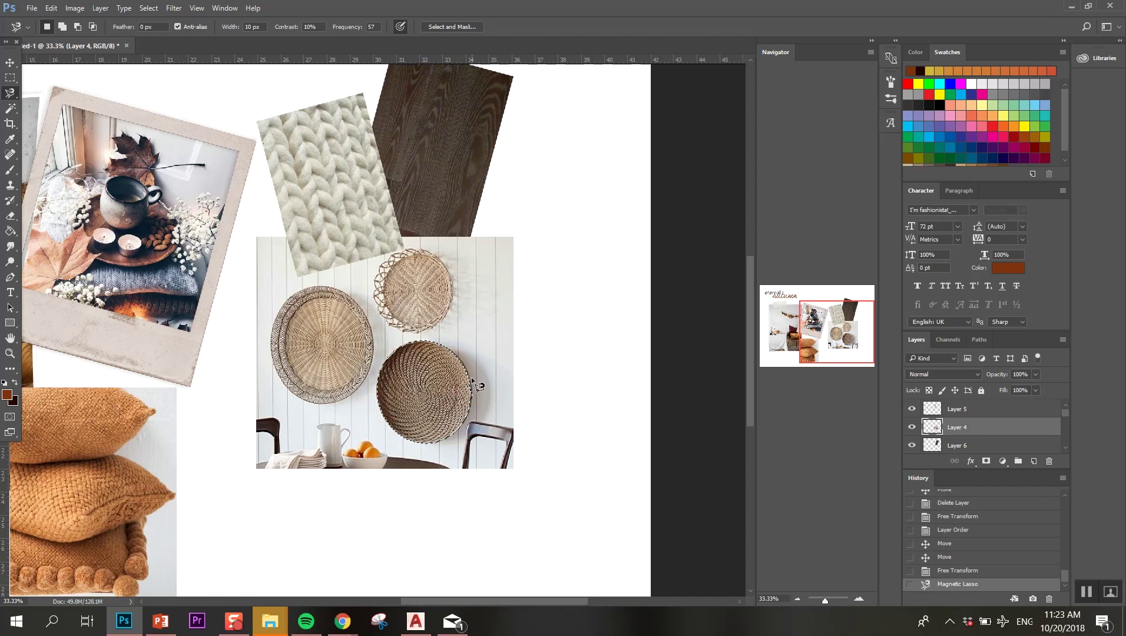
- Cut the basket, delete the photo layer, paste it back and skew it with Perspective
{"action": "key", "text": "ctrl+x"}
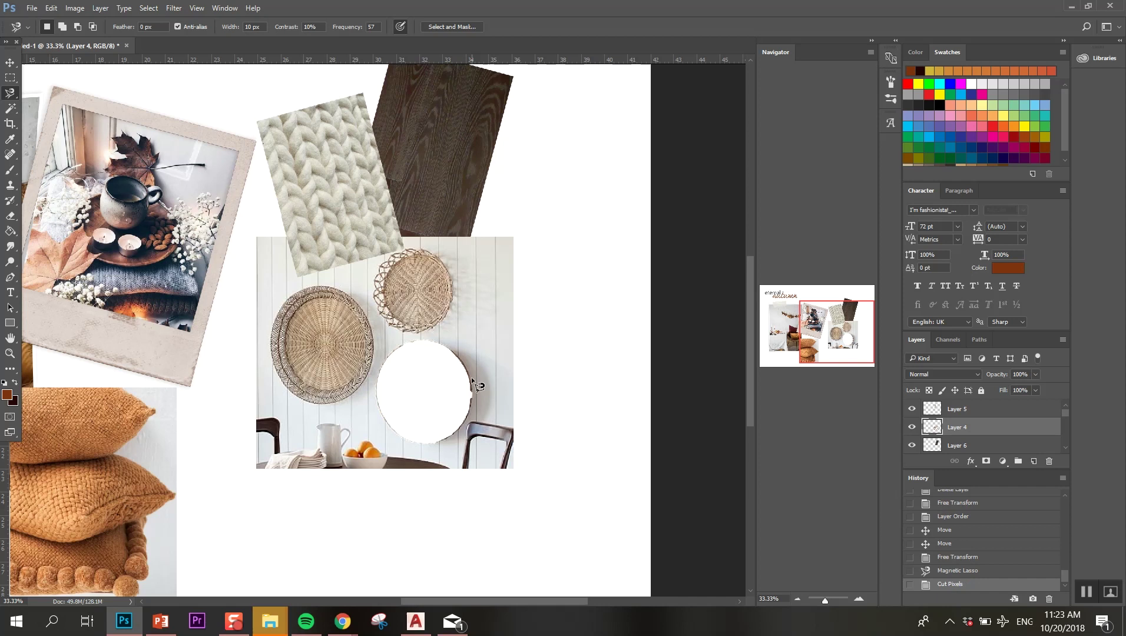
{"action": "key", "text": "v"}
{"action": "key", "text": "Delete"}
{"action": "key", "text": "ctrl+v"}
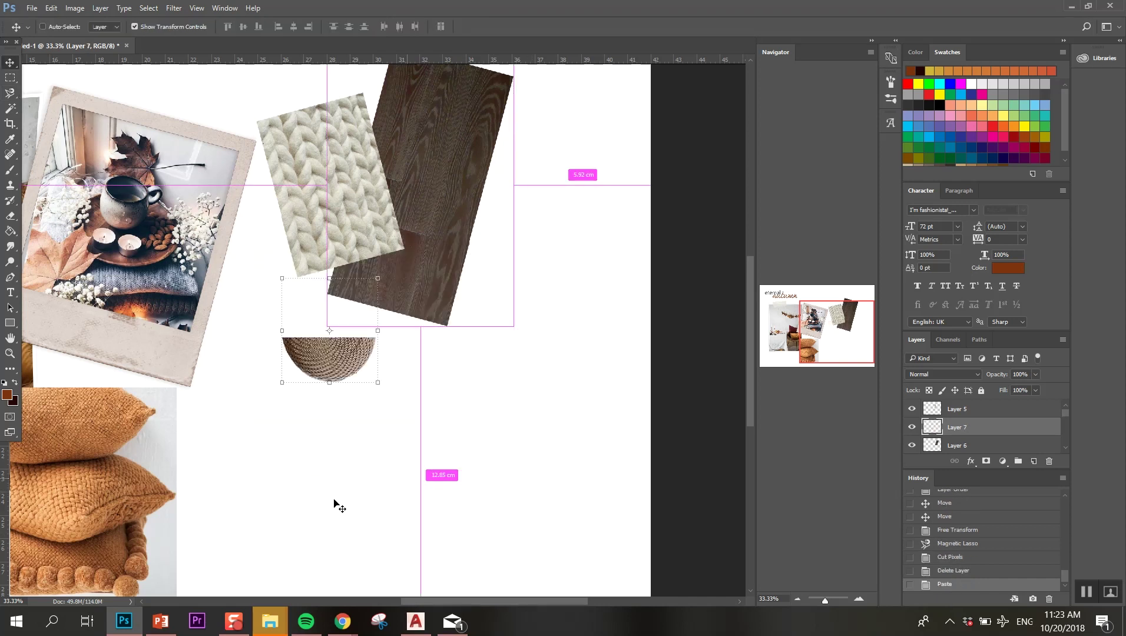
{"action": "key", "text": "ctrl+t"}
{"action": "right_click", "coordinate": [282, 382]}
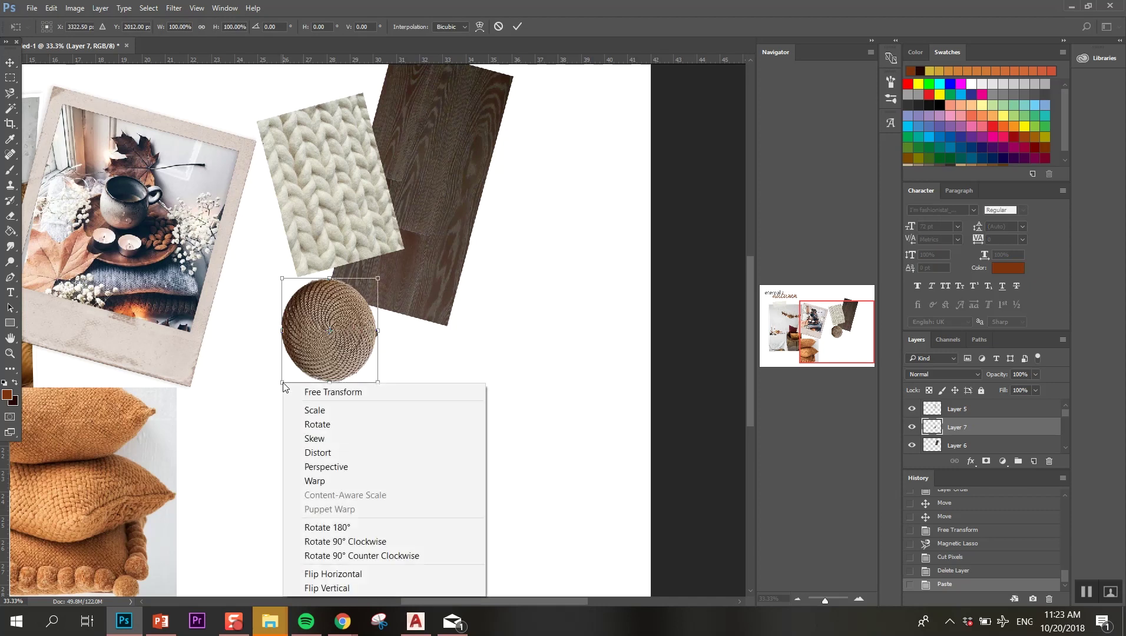
{"action": "left_click", "coordinate": [325, 467]}
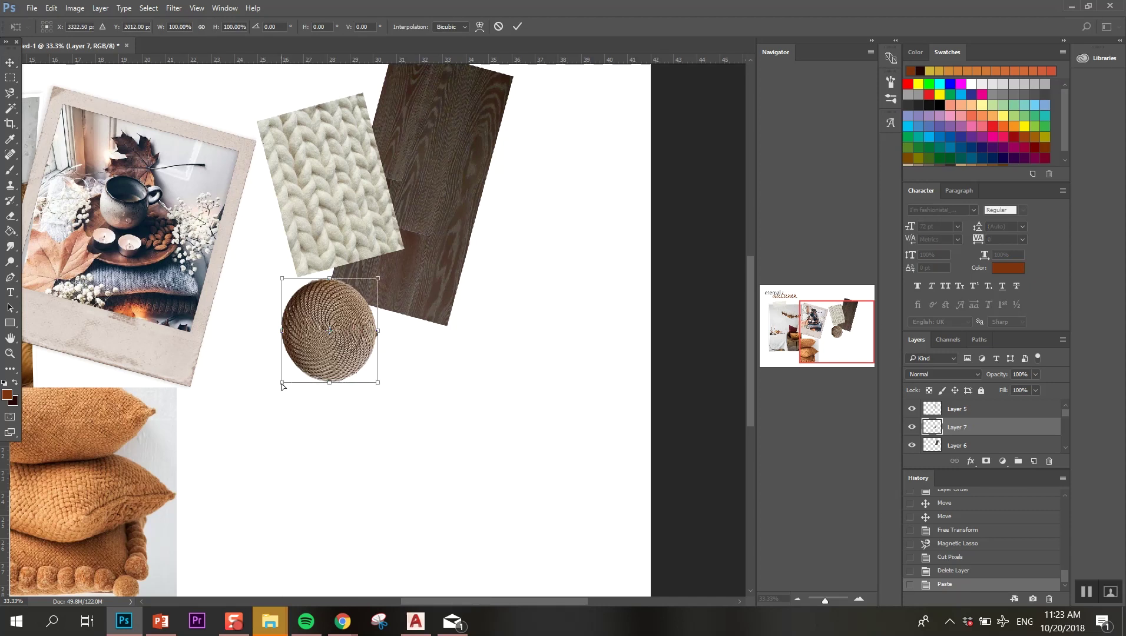
{"action": "left_click_drag", "start_coordinate": [282, 386], "coordinate": [279, 384]}
{"action": "left_click_drag", "start_coordinate": [283, 279], "coordinate": [277, 278]}
{"action": "left_click_drag", "start_coordinate": [380, 382], "coordinate": [382, 383]}
- Apply the basket transform, move the knit texture aside and shift the title and photos right
{"action": "key", "text": "v"}
{"action": "key", "text": "Return"}
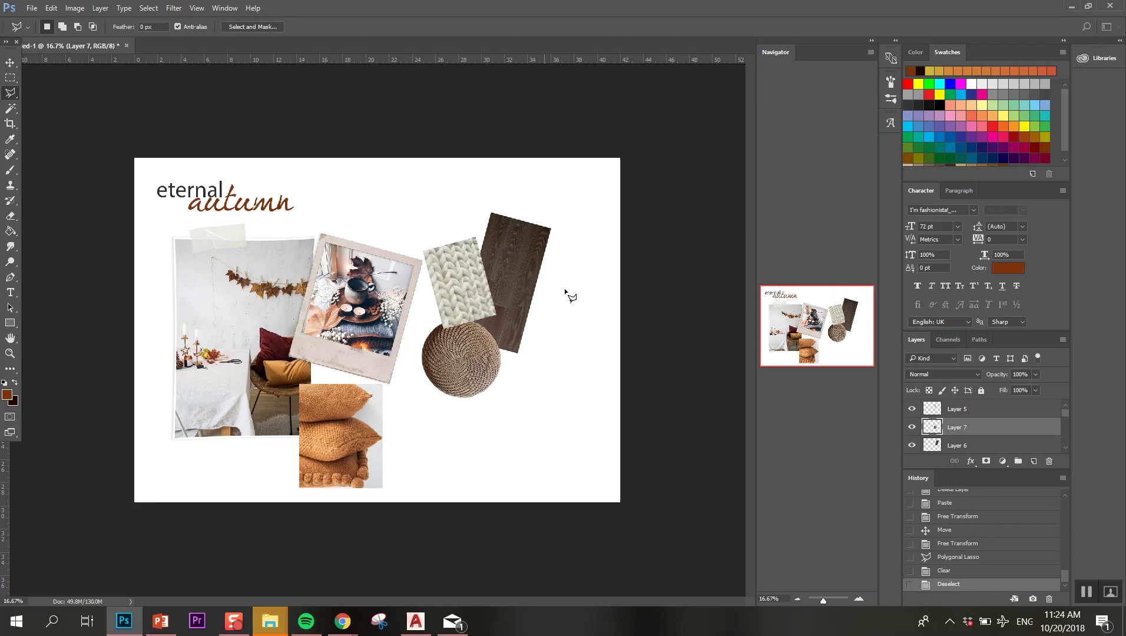
{"action": "key", "text": "v"}
{"action": "left_click_drag", "start_coordinate": [460, 276], "coordinate": [224, 421]}
{"action": "left_click", "coordinate": [236, 283]}
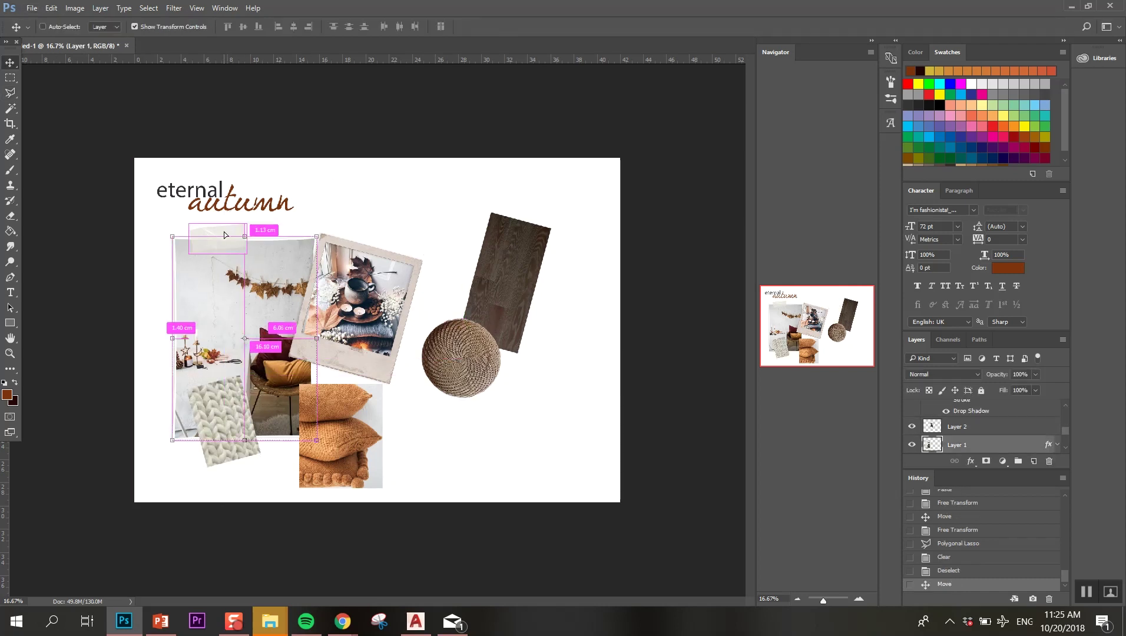
{"action": "key", "text": "ctrl+t"}
{"action": "key", "text": "Return"}
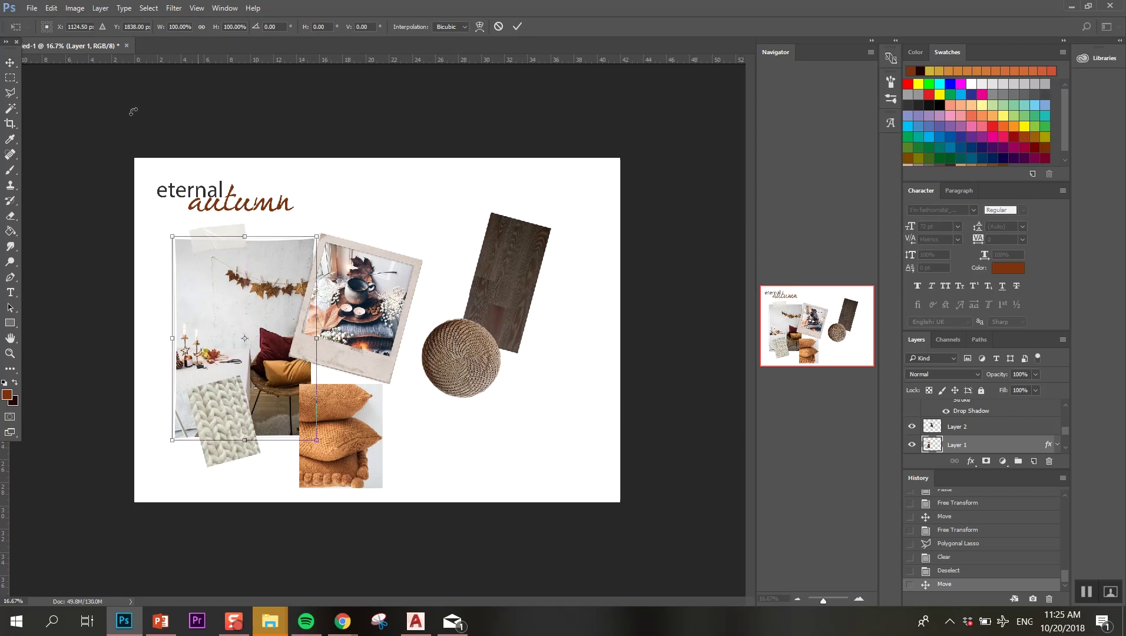
{"action": "left_click_drag", "start_coordinate": [130, 111], "coordinate": [371, 333]}
{"action": "left_click_drag", "start_coordinate": [443, 322], "coordinate": [624, 298]}
- Move the wood plank left and straighten it, then set the basket and knit texture on it
{"action": "left_click_drag", "start_coordinate": [453, 301], "coordinate": [219, 319]}
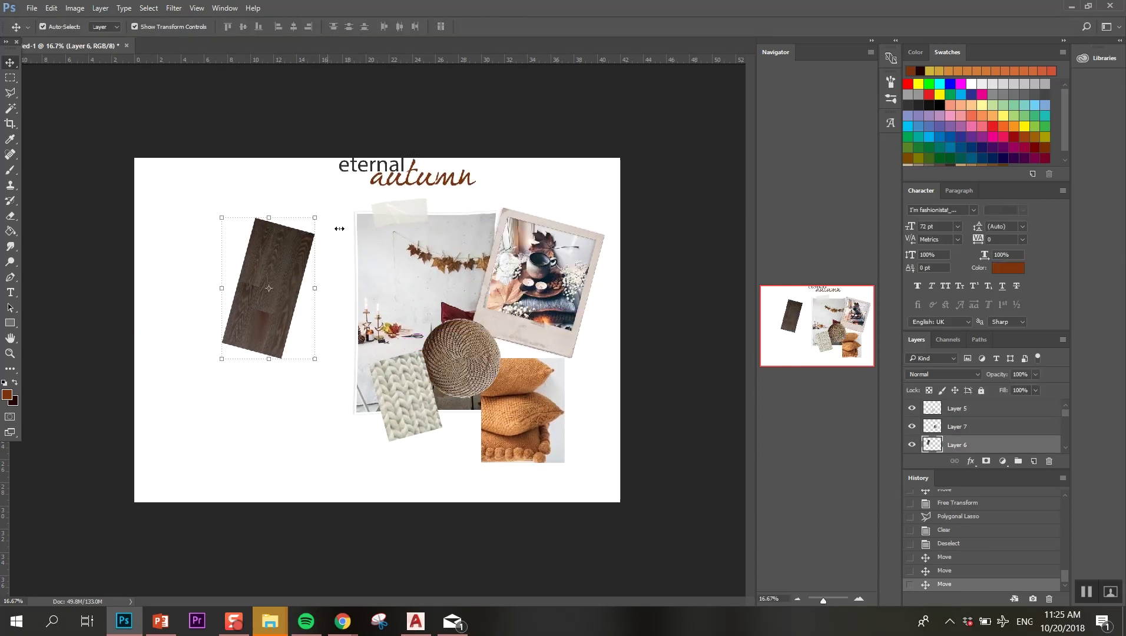
{"action": "mouse_move", "coordinate": [342, 219]}
{"action": "left_mouse_down"}
{"action": "mouse_move", "coordinate": [321, 213]}
{"action": "mouse_move", "coordinate": [335, 225]}
{"action": "left_mouse_up"}
{"action": "left_click", "coordinate": [473, 380]}
{"action": "key", "text": "Return"}
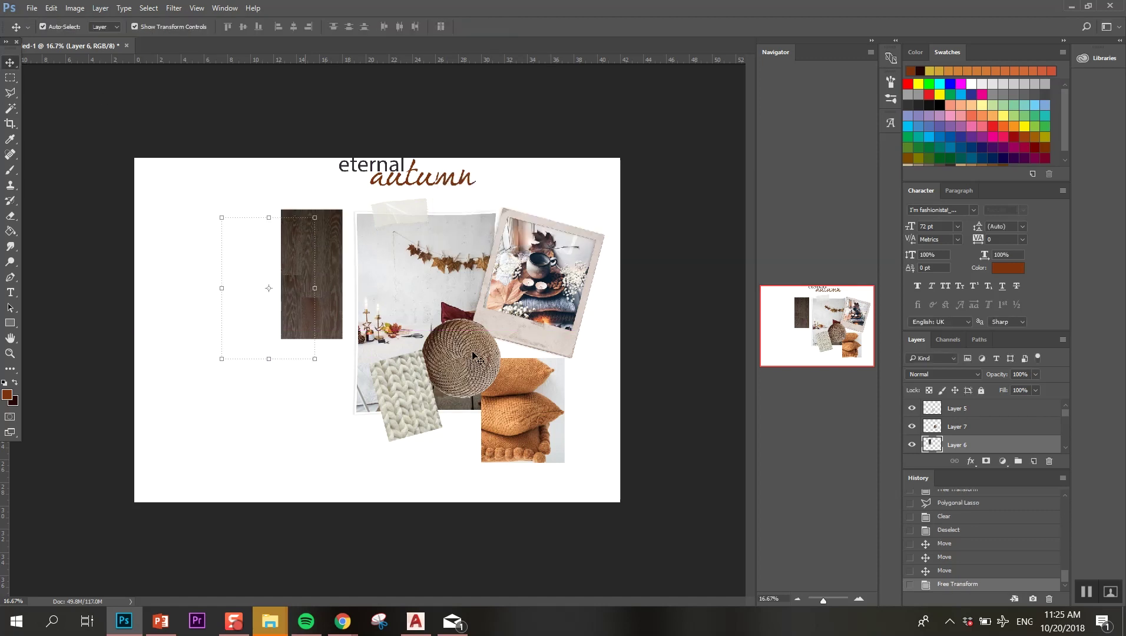
{"action": "left_click_drag", "start_coordinate": [472, 380], "coordinate": [286, 355]}
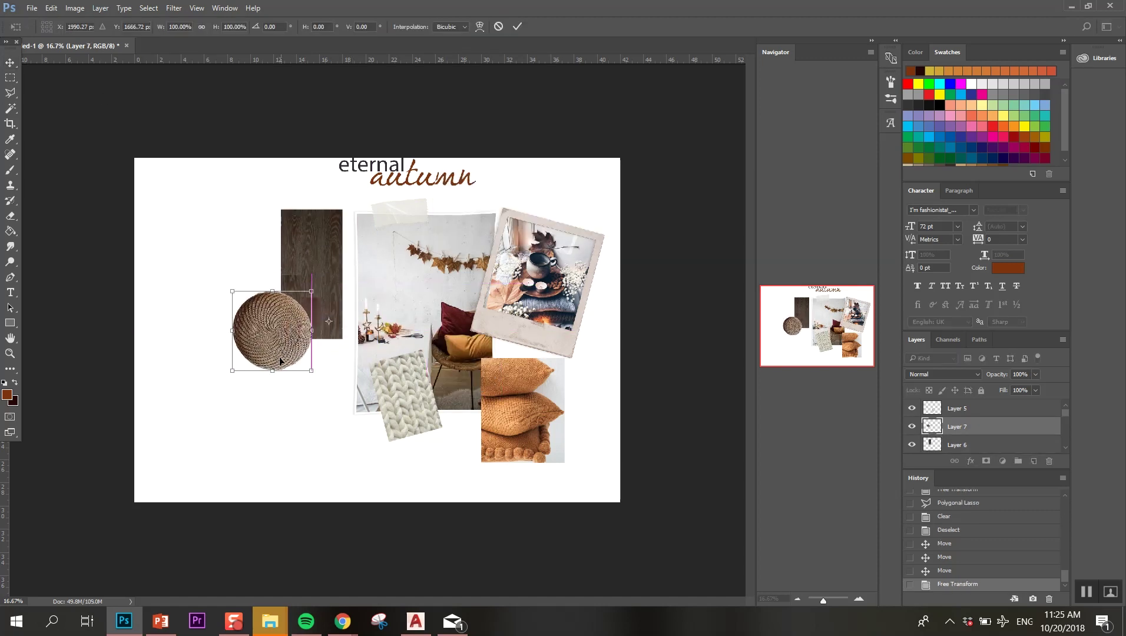
{"action": "key", "text": "Return"}
{"action": "left_click", "coordinate": [372, 417]}
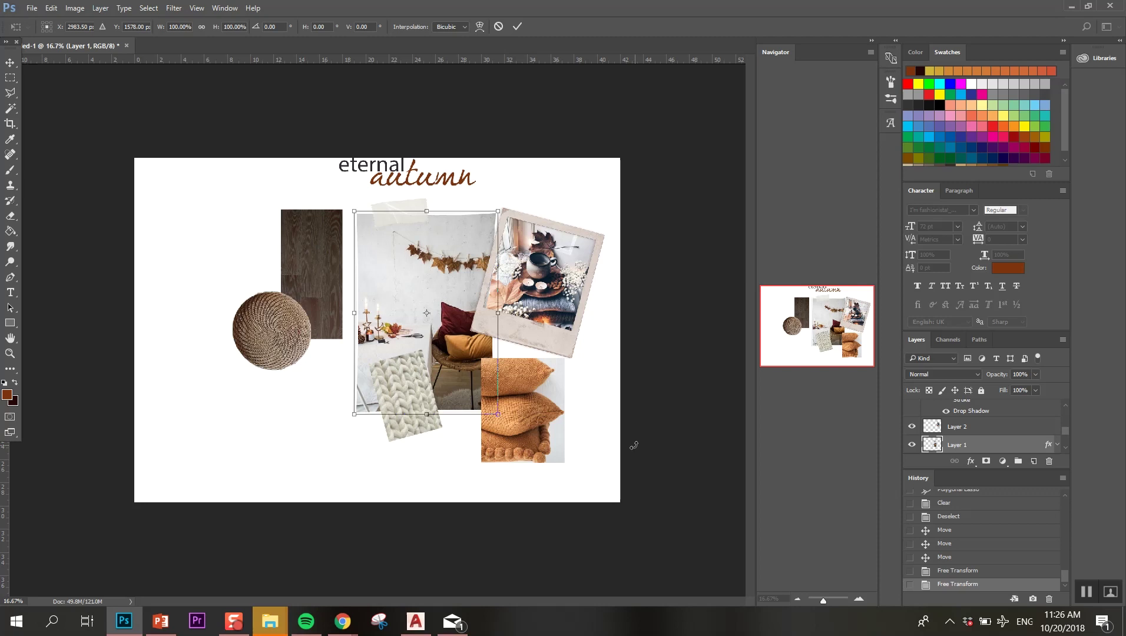
{"action": "left_click_drag", "start_coordinate": [415, 424], "coordinate": [265, 443]}
{"action": "left_click_drag", "start_coordinate": [303, 364], "coordinate": [301, 271]}
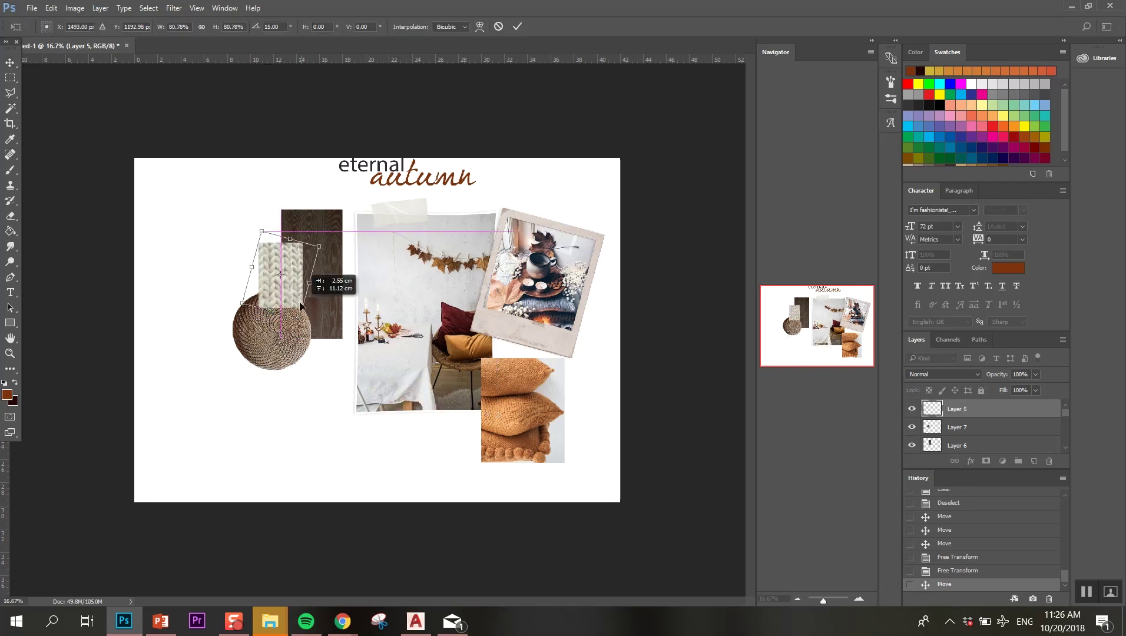
{"action": "left_click", "coordinate": [10, 62]}
{"action": "key", "text": "Return"}
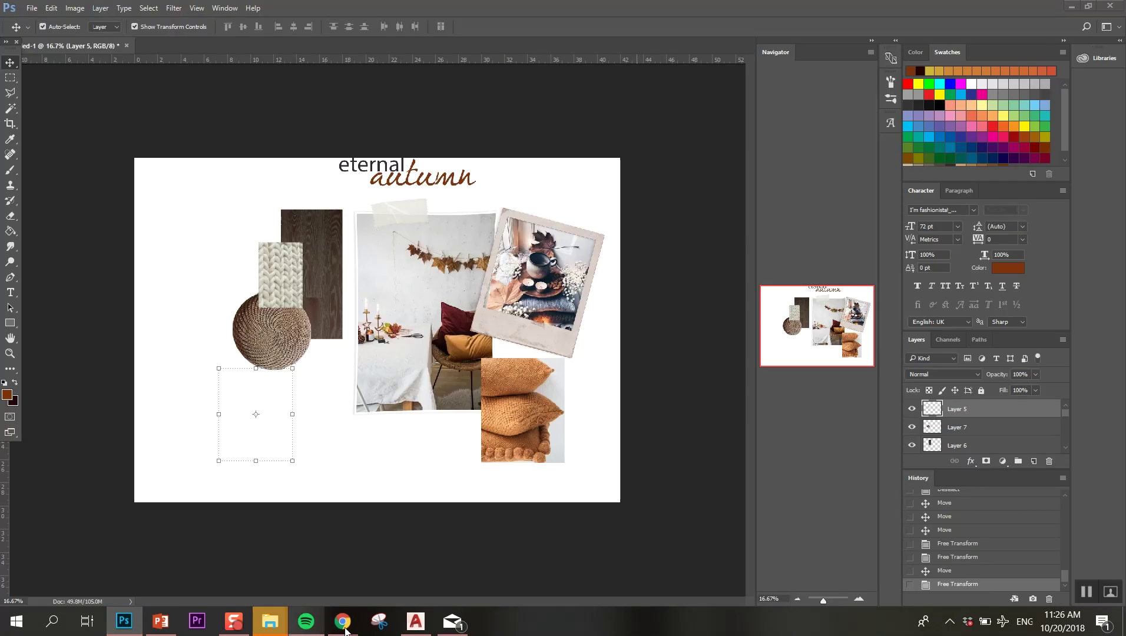
- Open the cracked red clay pin from the 'clay red' results and copy its image
{"action": "left_click", "coordinate": [433, 551]}
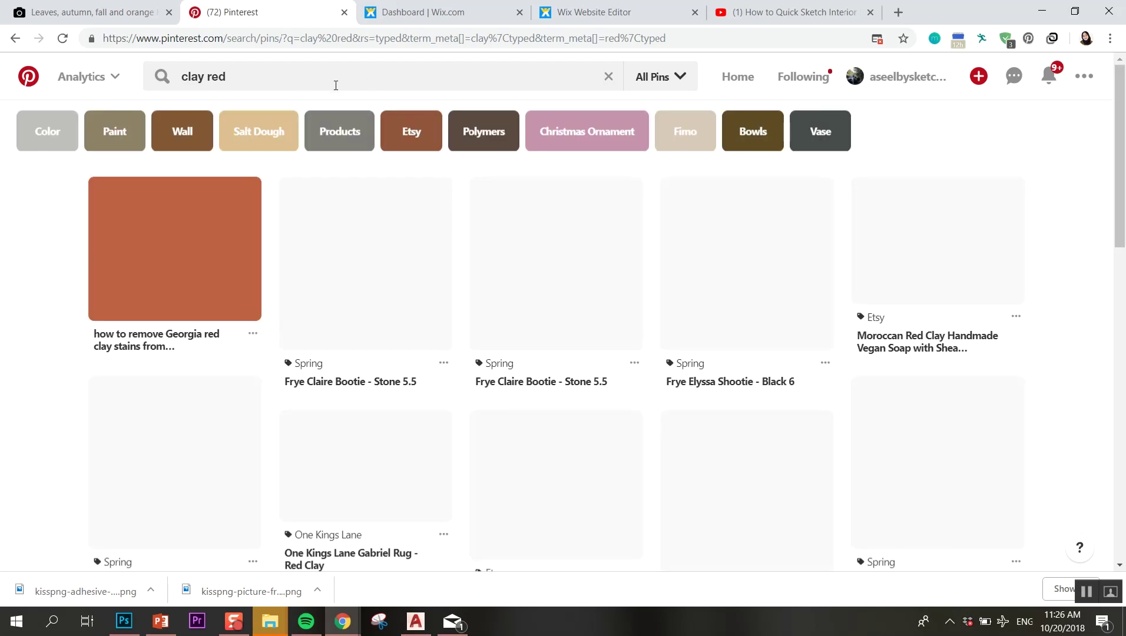
{"action": "left_click", "coordinate": [224, 230]}
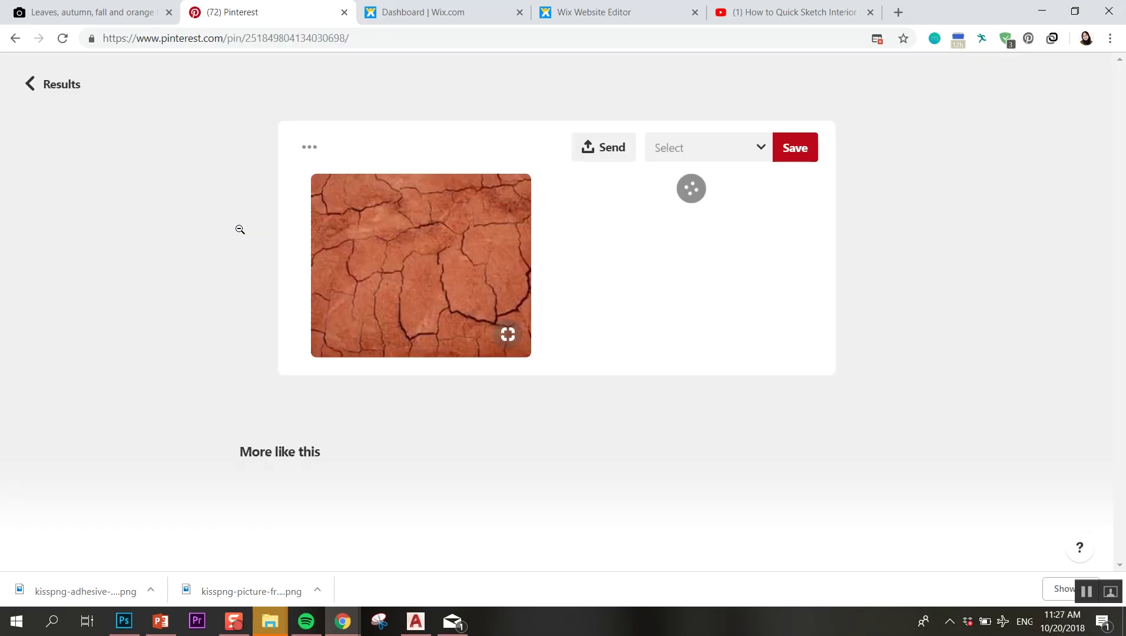
{"action": "right_click", "coordinate": [422, 228]}
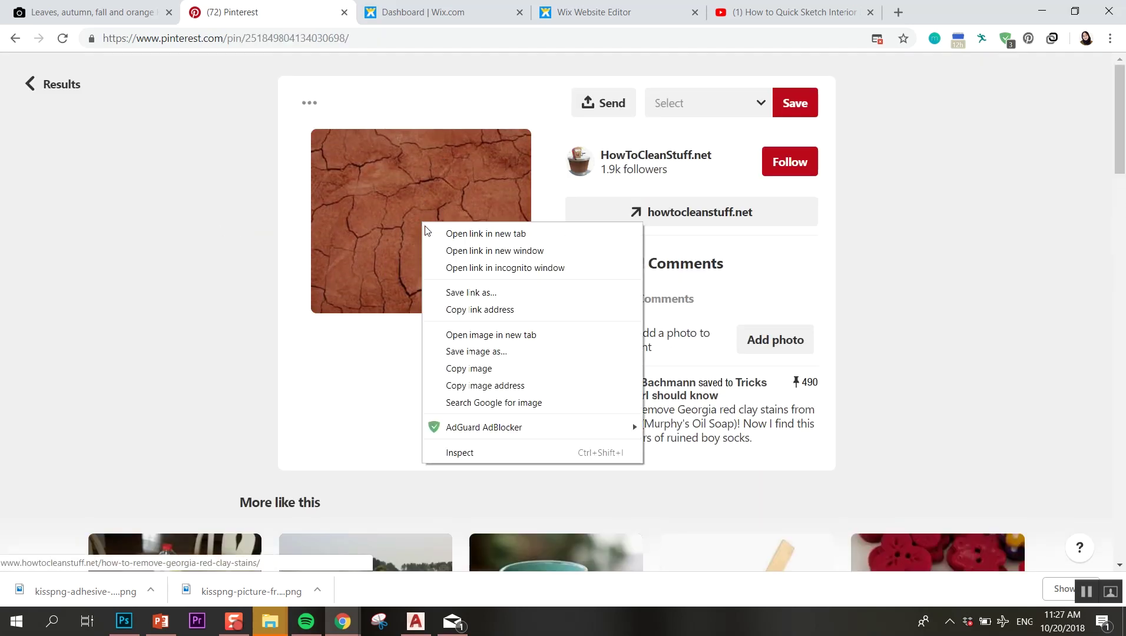
{"action": "left_click", "coordinate": [471, 369]}
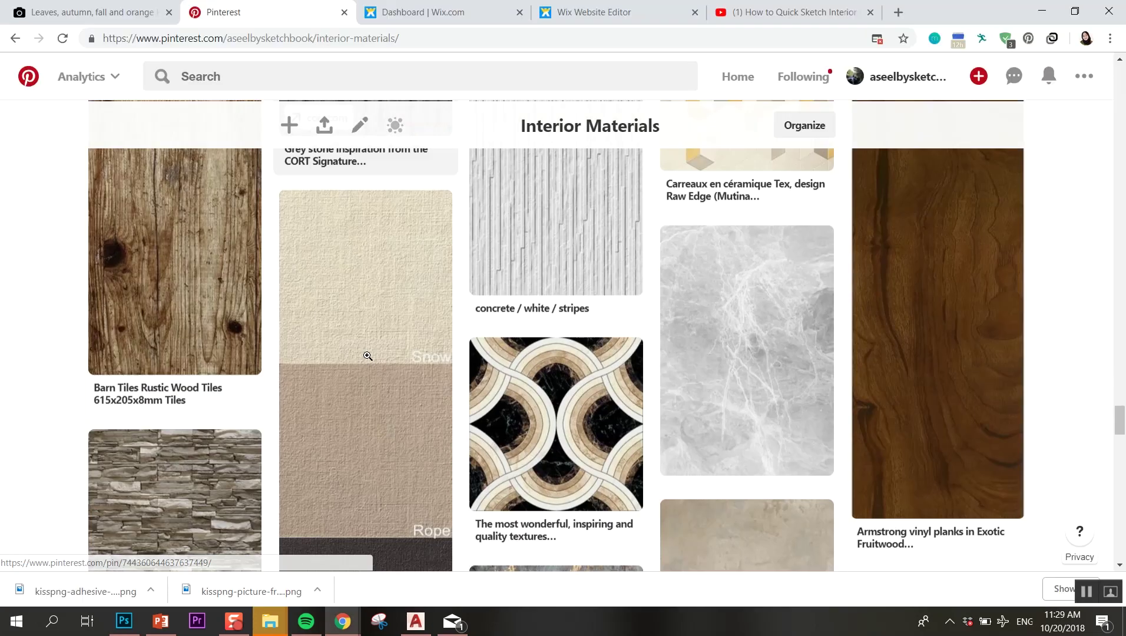
- Copy the brown rusty texture from Pinterest and paste it onto the collage's left side
{"action": "scroll", "coordinate": [562, 353], "scroll_direction": "down", "scroll_amount": 15}
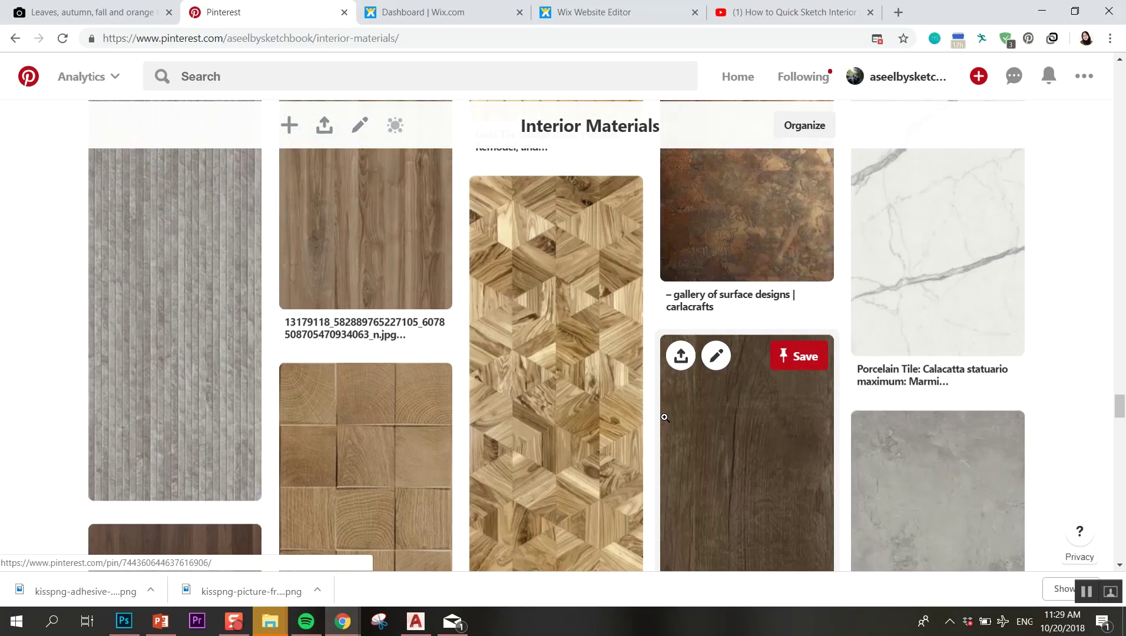
{"action": "left_click", "coordinate": [729, 389]}
{"action": "right_click", "coordinate": [385, 307]}
{"action": "left_click", "coordinate": [494, 269]}
{"action": "left_click", "coordinate": [124, 621]}
{"action": "key", "text": "ctrl+v"}
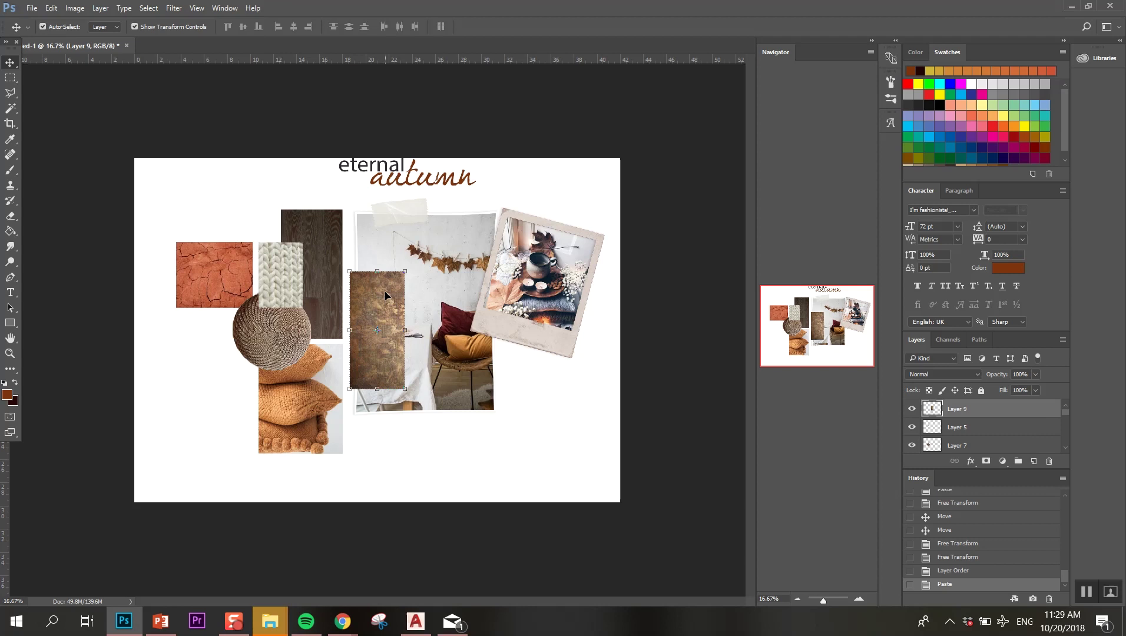
{"action": "left_click_drag", "start_coordinate": [390, 291], "coordinate": [232, 325]}
- Send the brown texture behind the basket, undo a trial resize, then select several collage images
{"action": "left_click", "coordinate": [339, 289]}
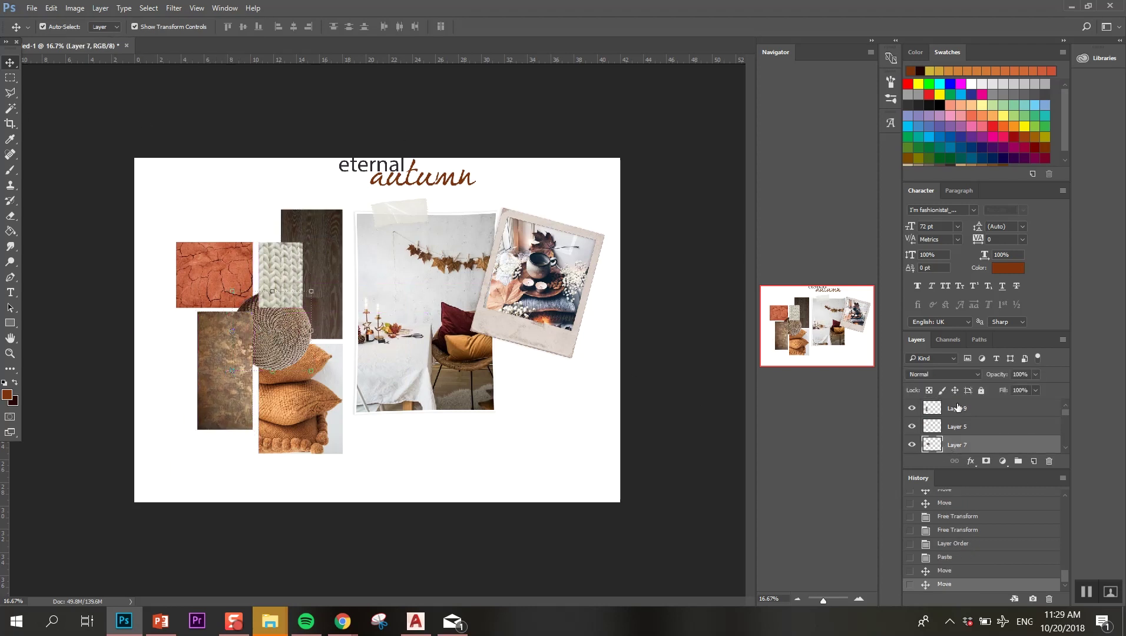
{"action": "key", "text": "ctrl+bracketleft"}
{"action": "left_click", "coordinate": [236, 455]}
{"action": "left_click", "coordinate": [218, 412]}
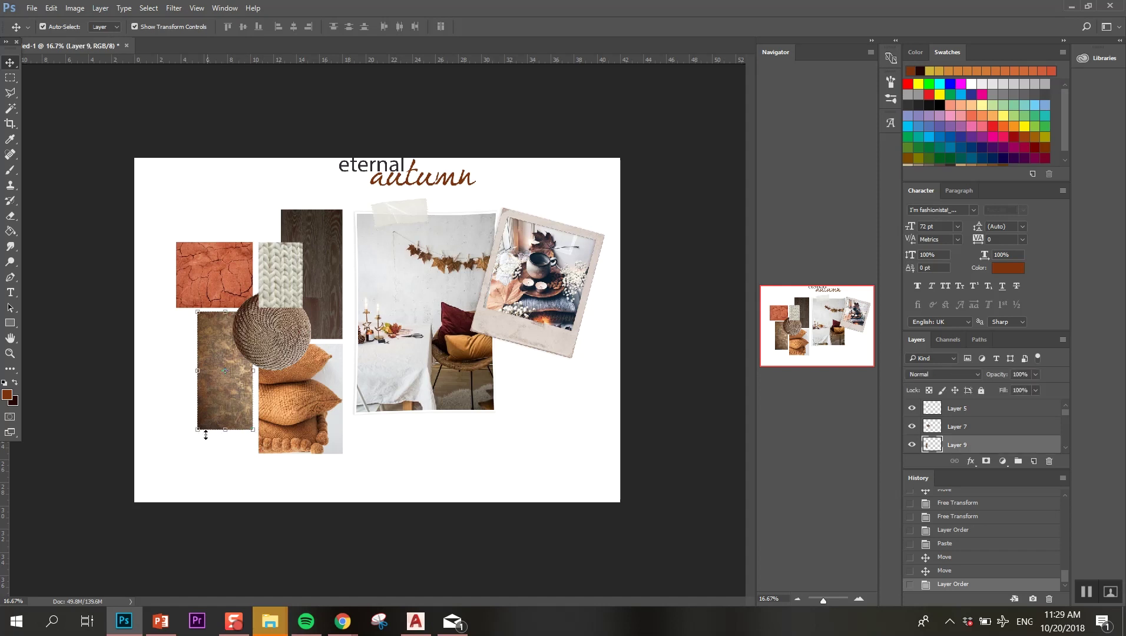
{"action": "key", "text": "ctrl+t"}
{"action": "left_click_drag", "start_coordinate": [197, 430], "coordinate": [180, 456]}
{"action": "left_click_drag", "start_coordinate": [181, 383], "coordinate": [176, 385]}
{"action": "key", "text": "Return"}
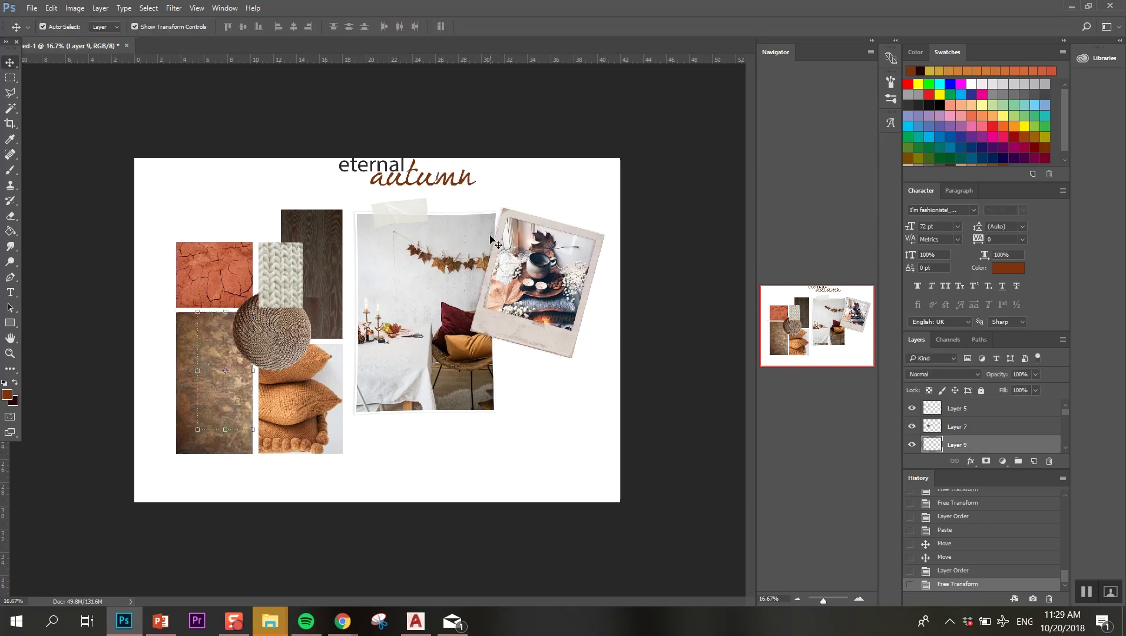
{"action": "left_click", "coordinate": [234, 457]}
{"action": "key", "text": "ctrl+z"}
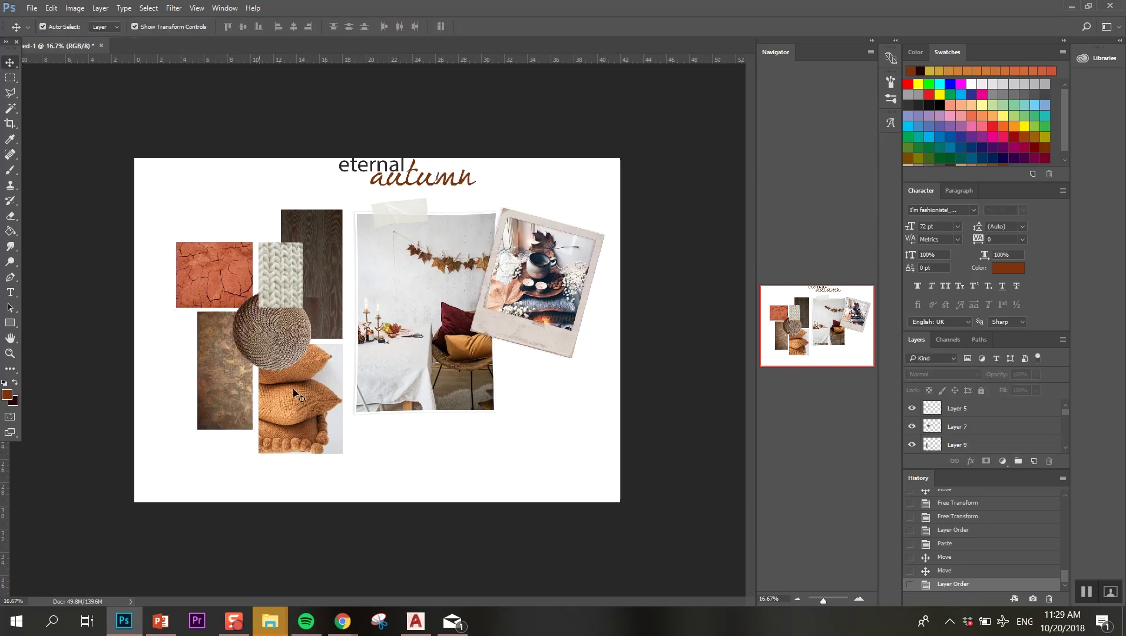
{"action": "left_click_drag", "start_coordinate": [143, 196], "coordinate": [594, 447]}
- Shift the selected images slightly left and down, and nudge the brown texture down
{"action": "left_click_drag", "start_coordinate": [533, 305], "coordinate": [525, 313]}
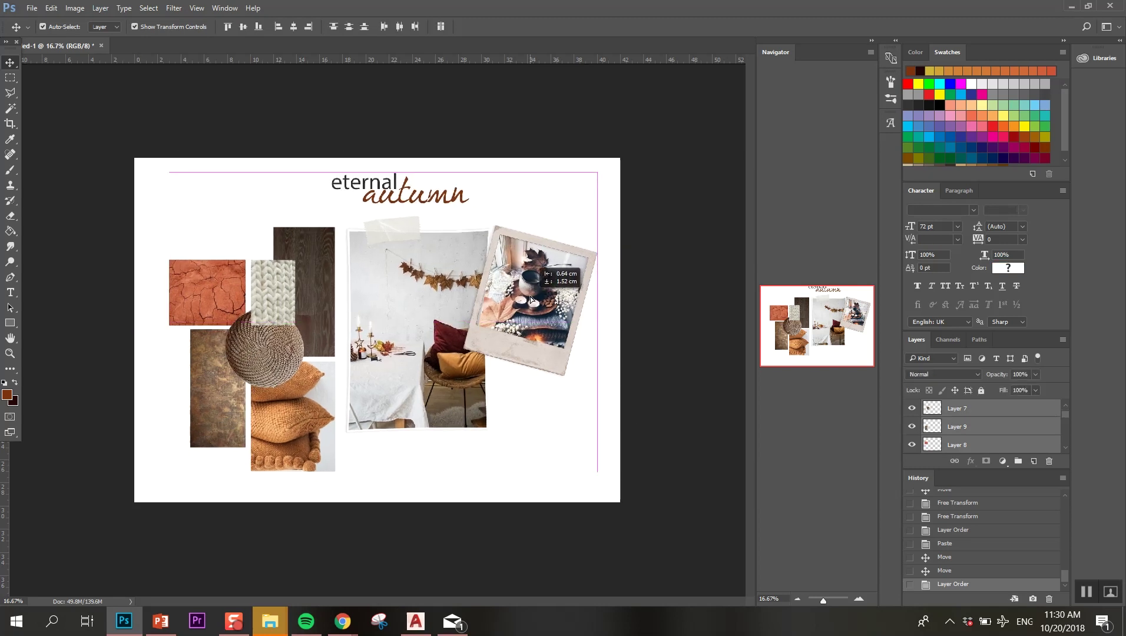
{"action": "left_click", "coordinate": [380, 150]}
{"action": "left_click", "coordinate": [198, 331]}
{"action": "key", "text": "Down"}
{"action": "key", "text": "Down"}
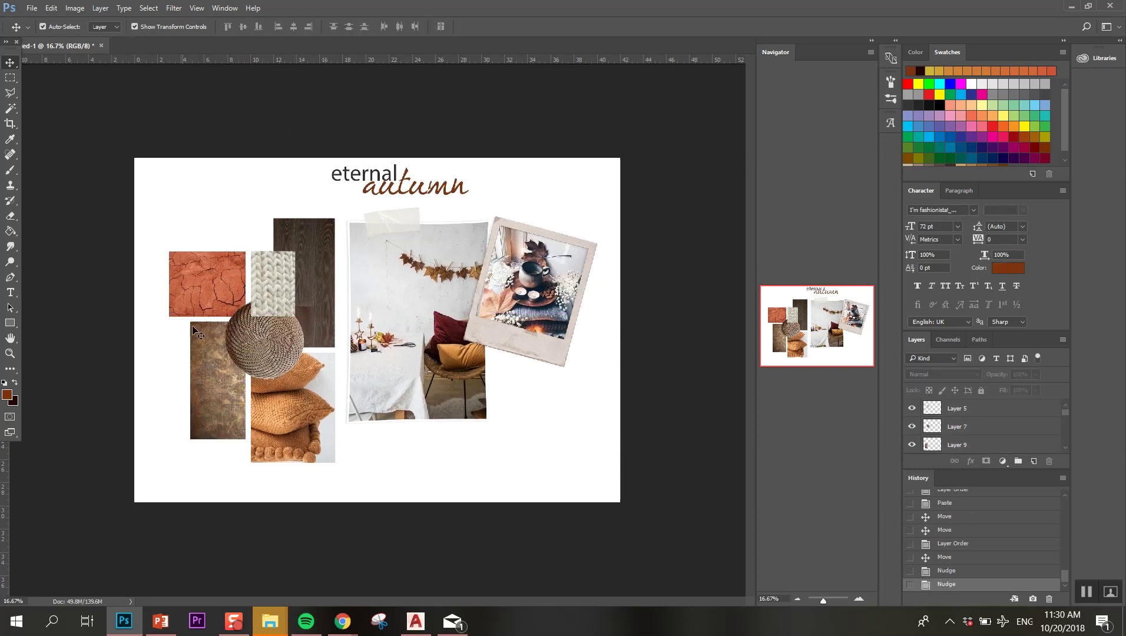
- Move the photos down, then place 'autumn' top-left with a smaller 'eternal' above it
{"action": "left_click_drag", "start_coordinate": [505, 168], "coordinate": [353, 259]}
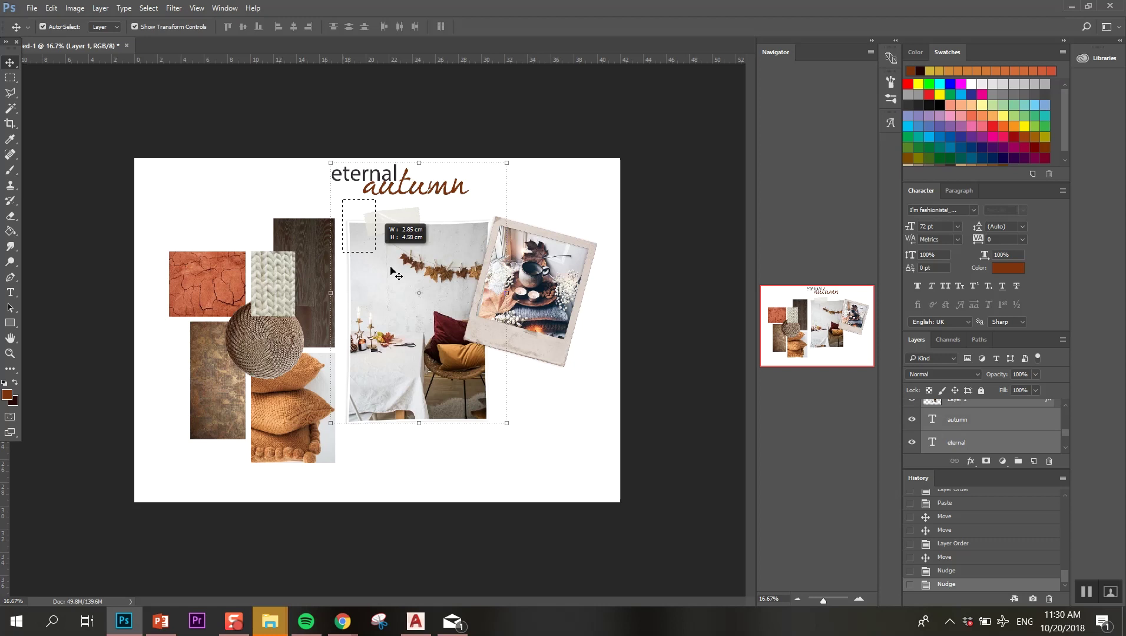
{"action": "left_click_drag", "start_coordinate": [531, 320], "coordinate": [530, 344]}
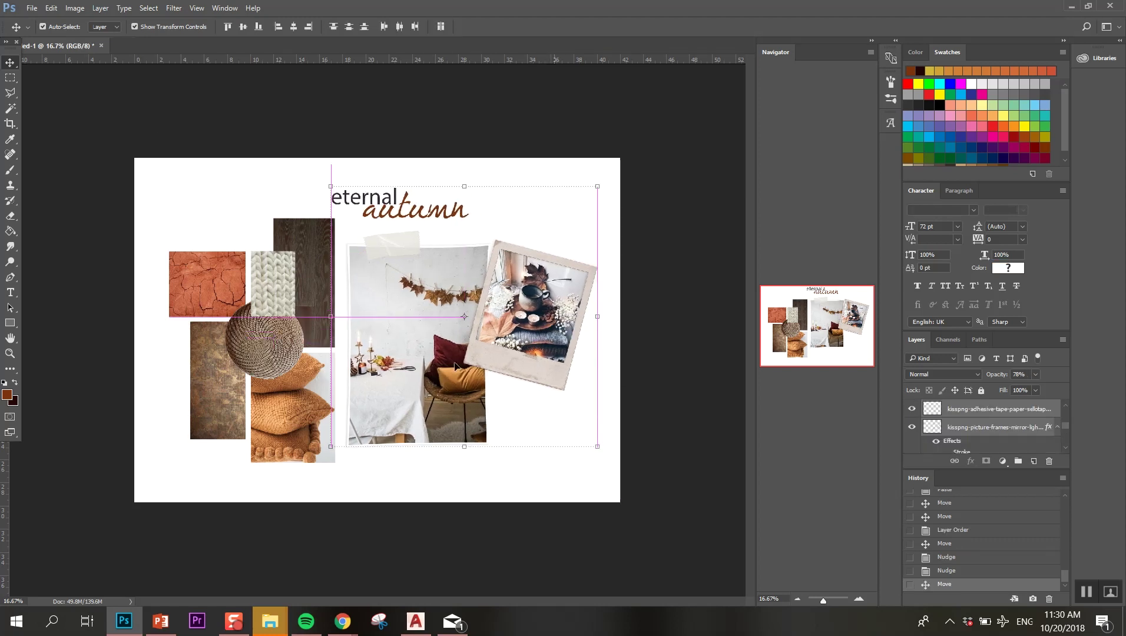
{"action": "left_click", "coordinate": [359, 464]}
{"action": "left_click", "coordinate": [392, 200]}
{"action": "left_click_drag", "start_coordinate": [392, 200], "coordinate": [196, 227]}
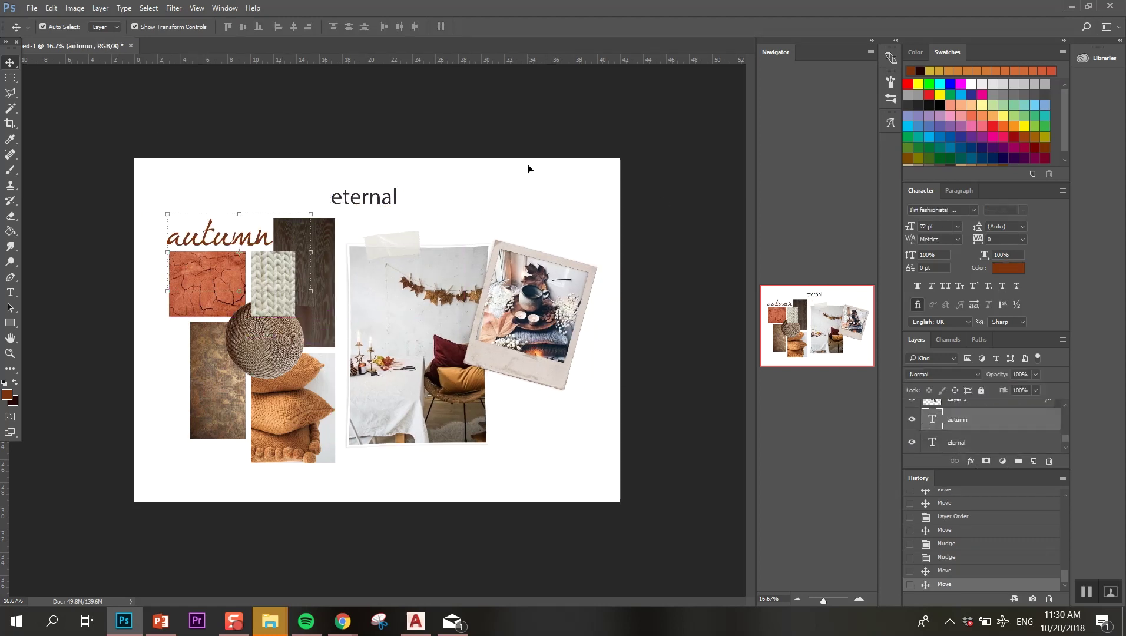
{"action": "key", "text": "Left"}
{"action": "key", "text": "Left"}
{"action": "key", "text": "Left"}
{"action": "key", "text": "Left"}
{"action": "left_click_drag", "start_coordinate": [365, 197], "coordinate": [218, 215]}
{"action": "left_click", "coordinate": [524, 253]}
{"action": "key", "text": "Return"}
{"action": "key", "text": "Down"}
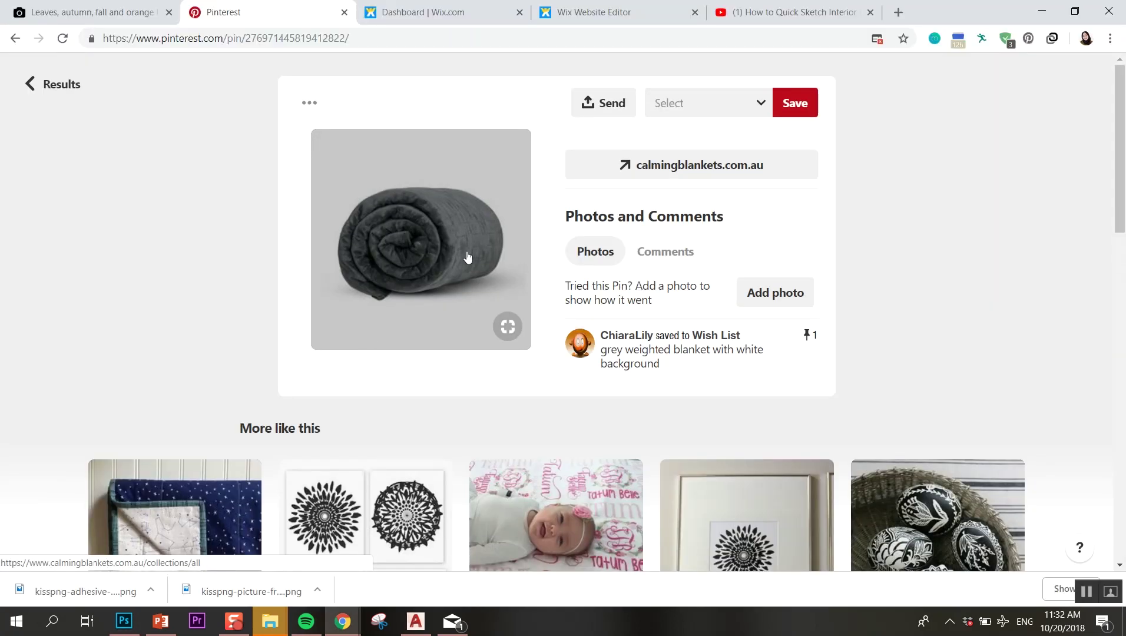
- Copy the grey blanket image from the Pinterest pin for the mood board
{"action": "scroll", "coordinate": [467, 257], "scroll_direction": "down", "scroll_amount": 5}
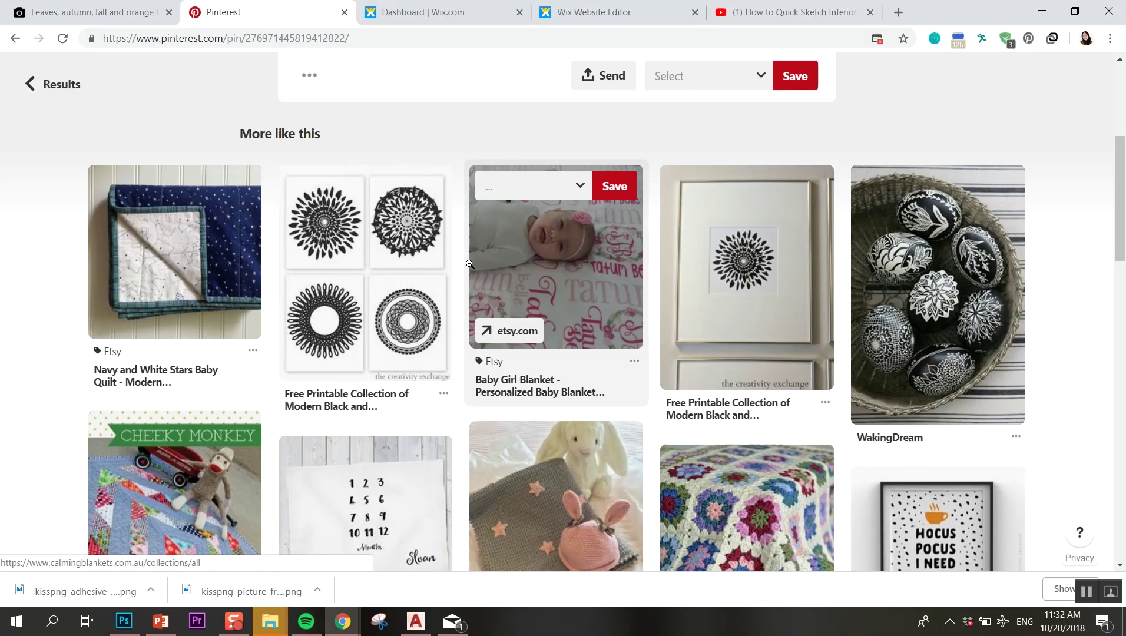
{"action": "scroll", "coordinate": [467, 257], "scroll_direction": "up", "scroll_amount": 5}
{"action": "right_click", "coordinate": [445, 238]}
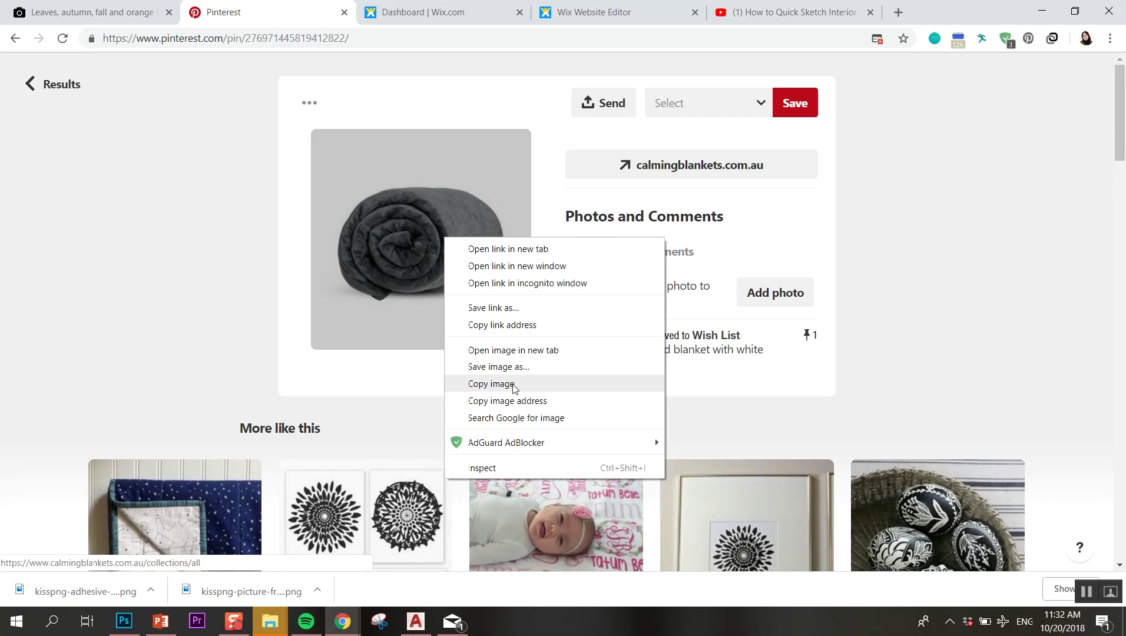
{"action": "left_click", "coordinate": [498, 386]}
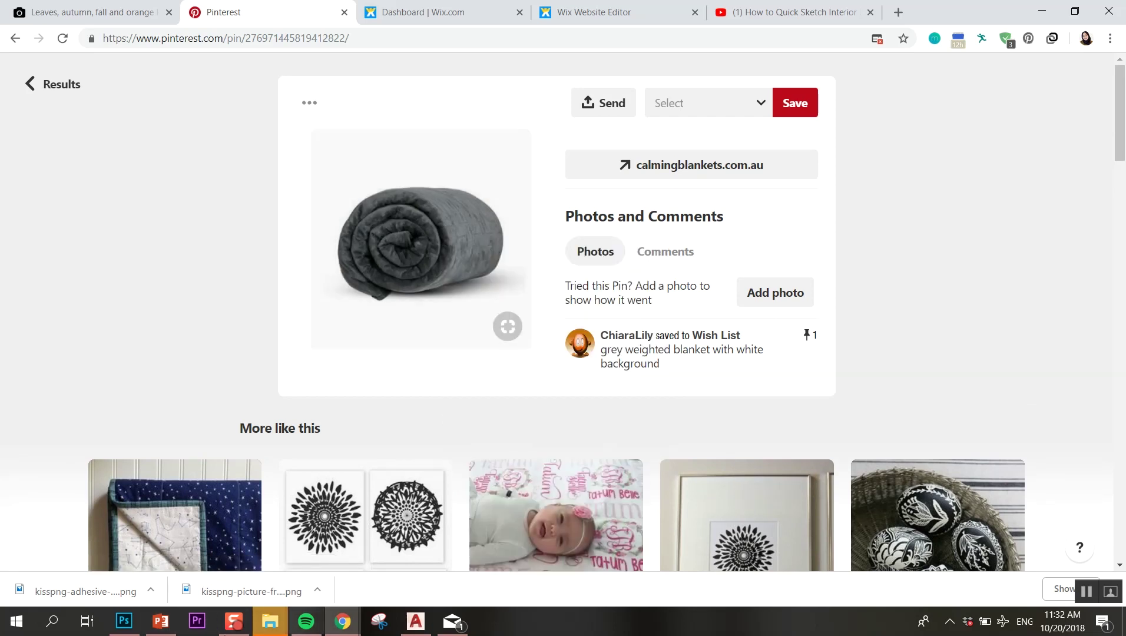
{"action": "left_click", "coordinate": [123, 621]}
- Paste the grey blanket, enlarge it at the board's lower left, and choose the Magic Wand
{"action": "key", "text": "ctrl+v"}
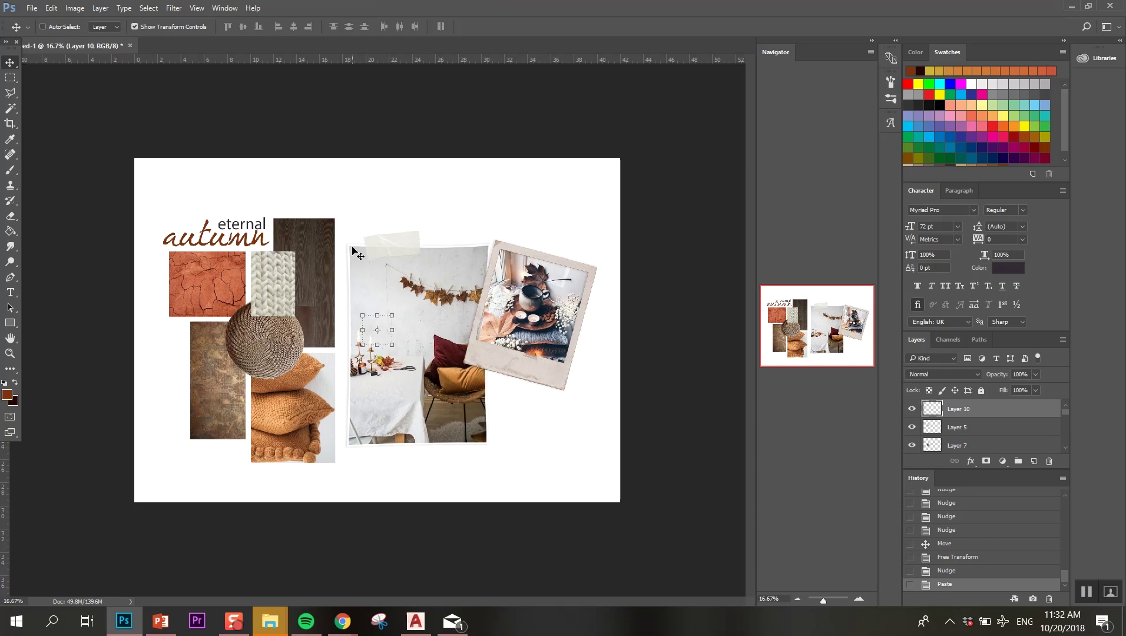
{"action": "left_click_drag", "start_coordinate": [392, 344], "coordinate": [236, 463]}
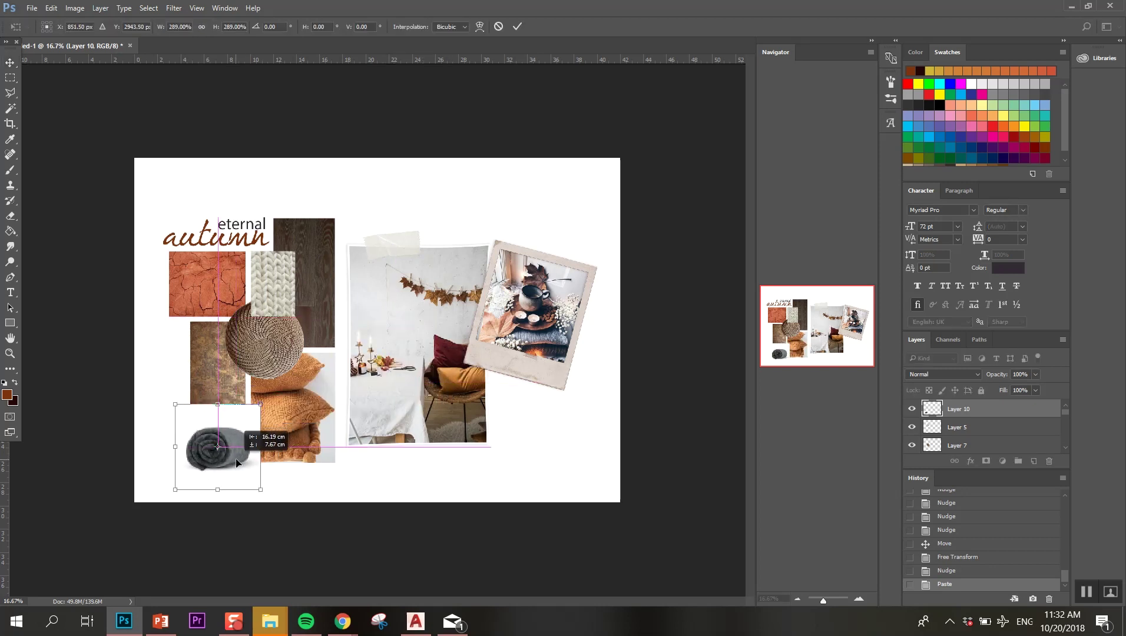
{"action": "left_click", "coordinate": [10, 62]}
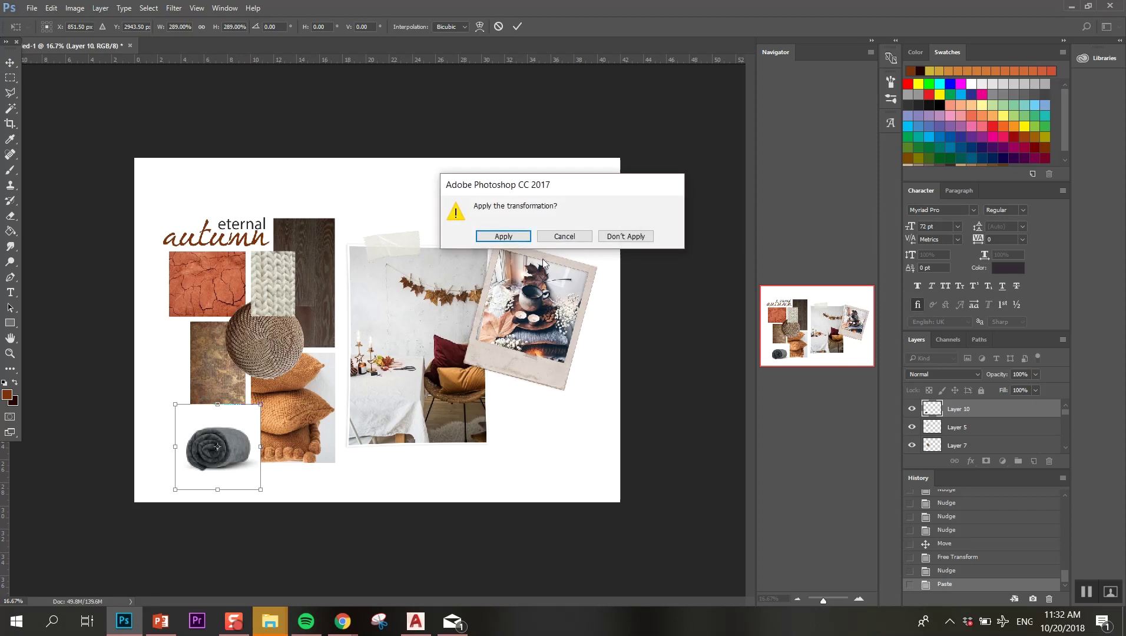
{"action": "left_click", "coordinate": [506, 236]}
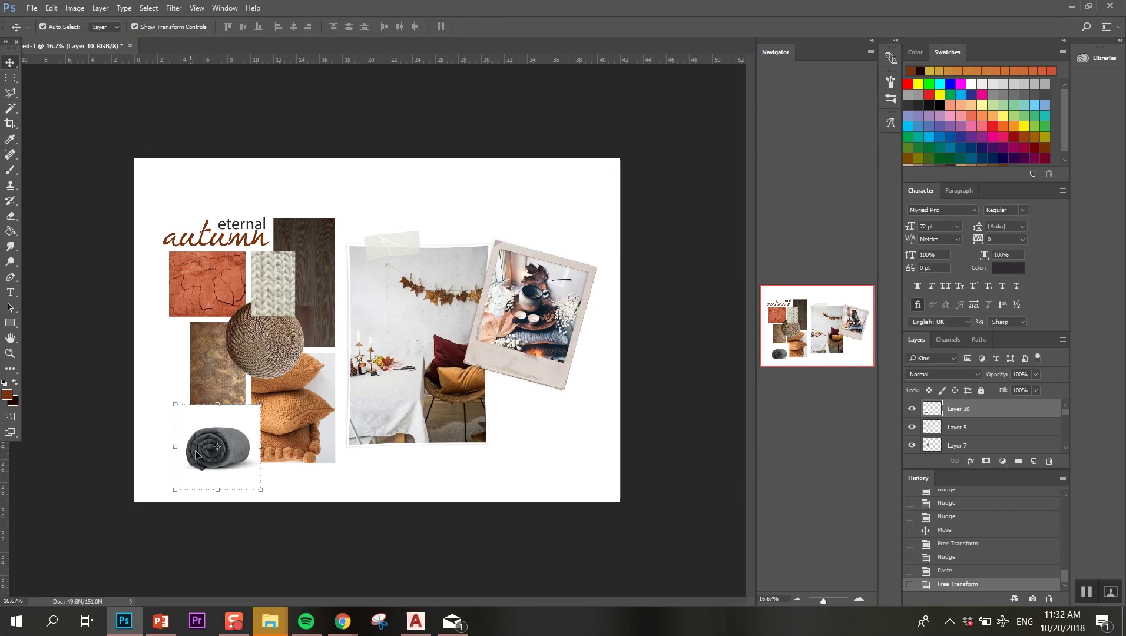
{"action": "left_click", "coordinate": [9, 111]}
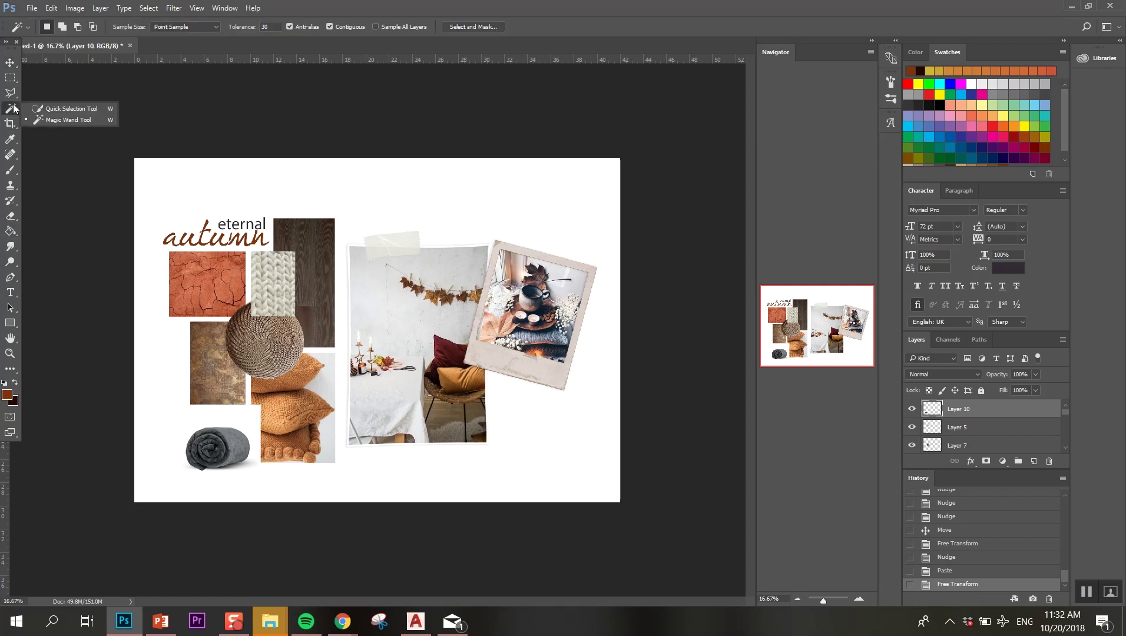
{"action": "left_click", "coordinate": [39, 120]}
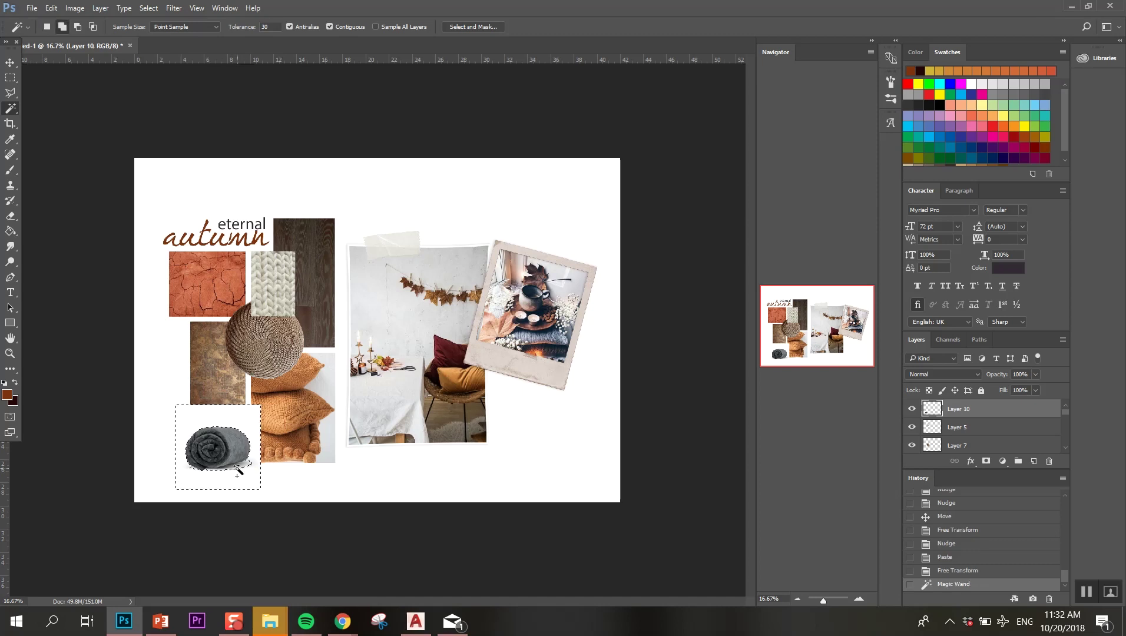
- Add the remaining white background to the selection and colourise the blanket a dark burgundy red
{"action": "left_click", "coordinate": [237, 467], "text": "shift"}
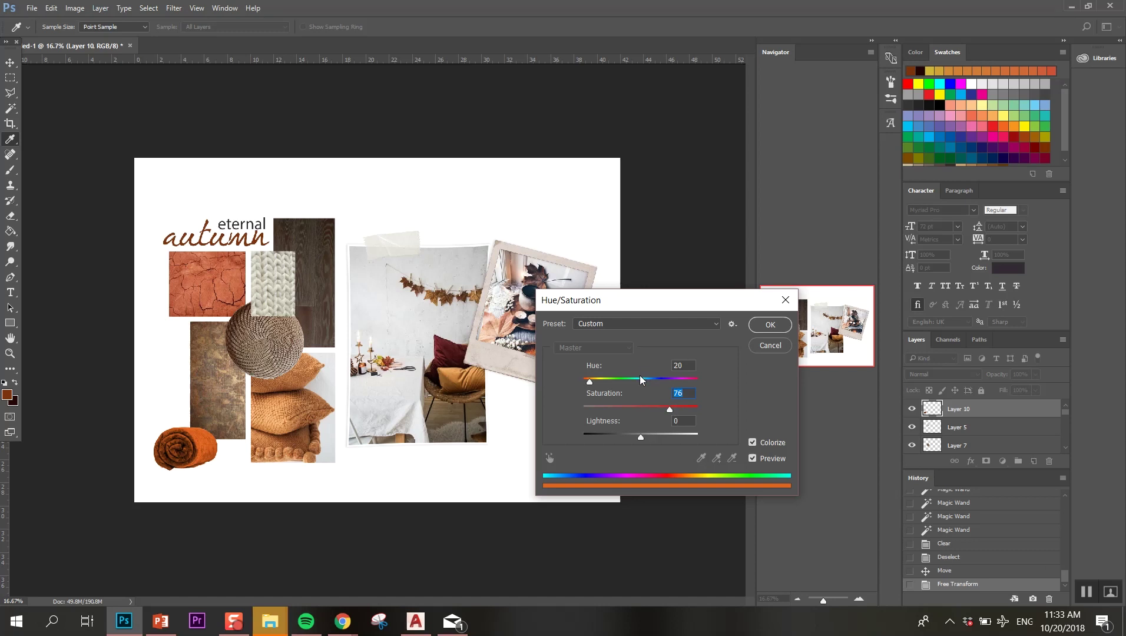
{"action": "left_click_drag", "start_coordinate": [642, 380], "coordinate": [560, 383]}
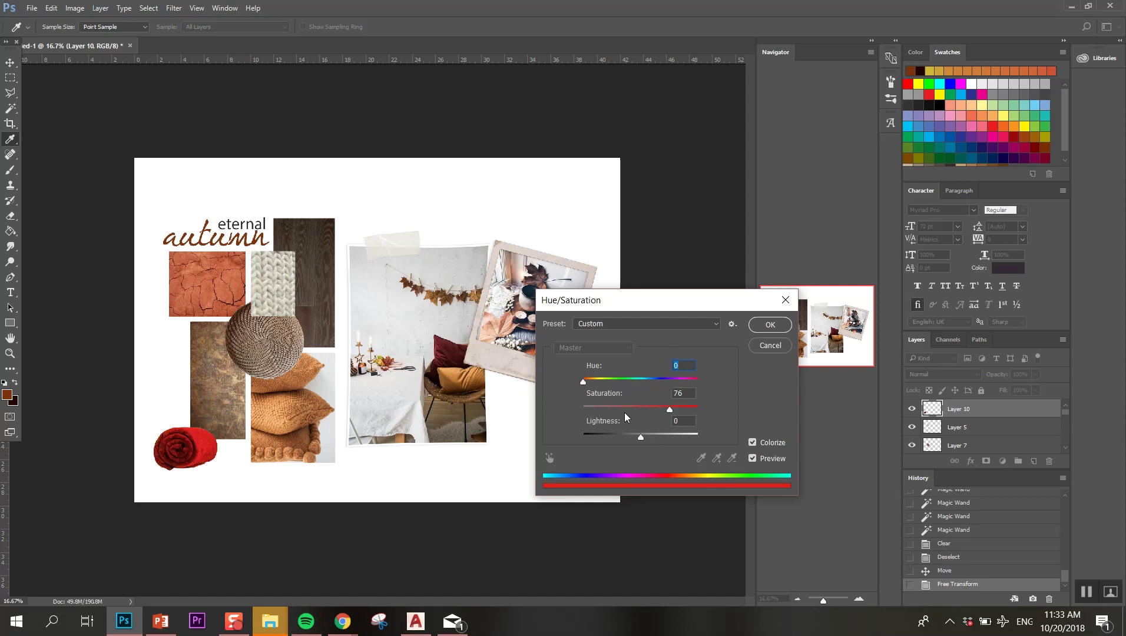
{"action": "left_click_drag", "start_coordinate": [640, 437], "coordinate": [617, 437]}
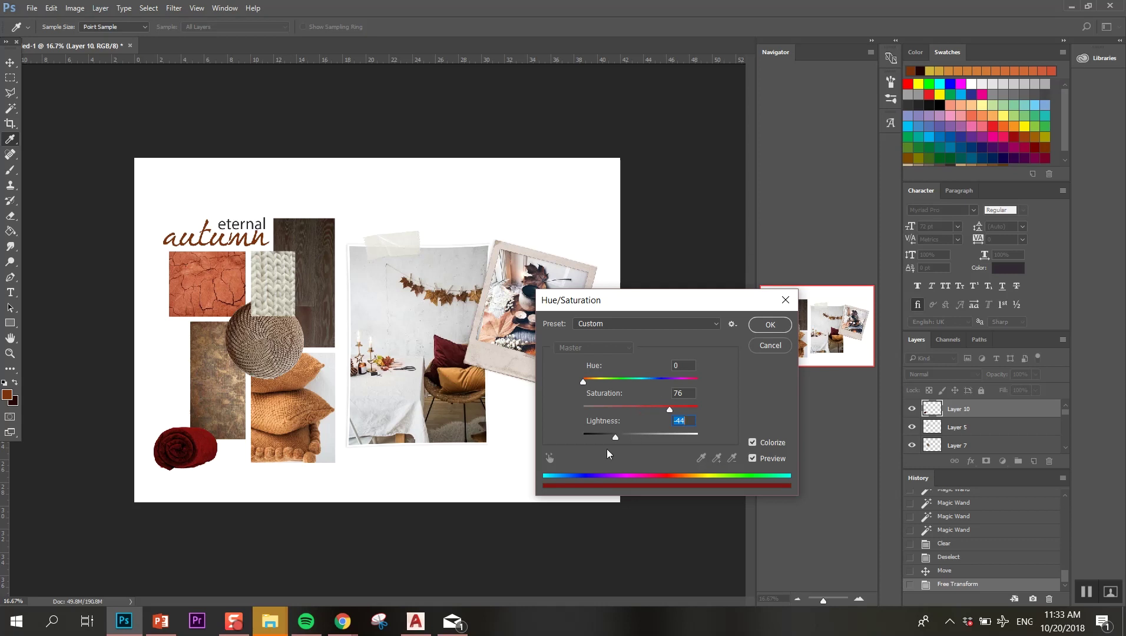
{"action": "left_click", "coordinate": [609, 435]}
{"action": "left_click", "coordinate": [640, 406]}
{"action": "left_click", "coordinate": [781, 324]}
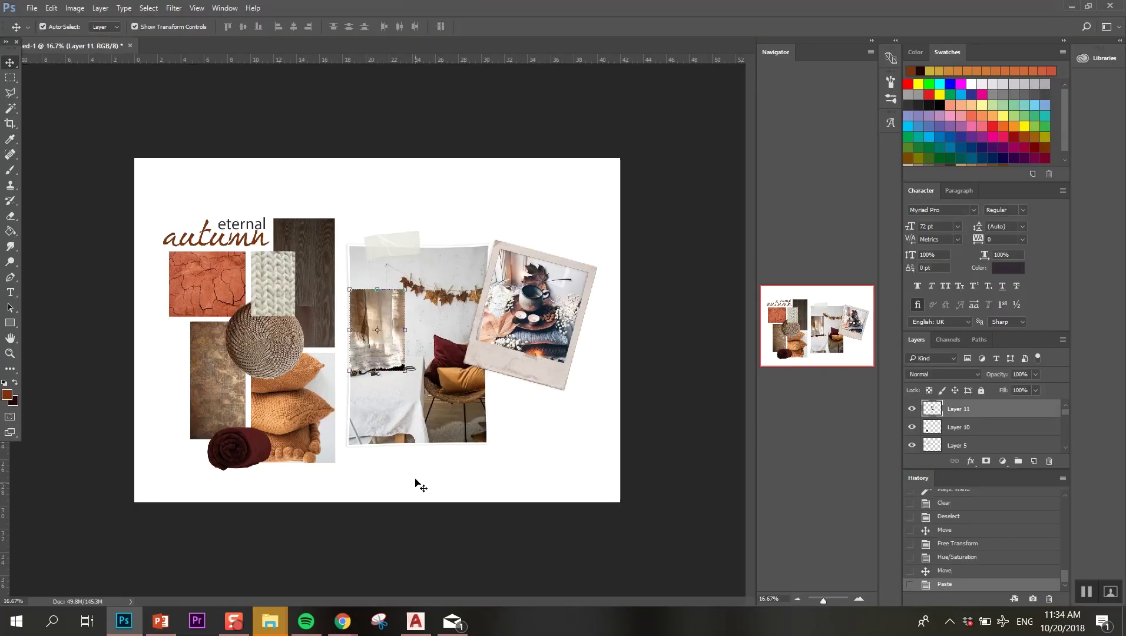
{"action": "left_click_drag", "start_coordinate": [383, 347], "coordinate": [143, 439]}
{"action": "key", "text": "Return"}
{"action": "key", "text": "m"}
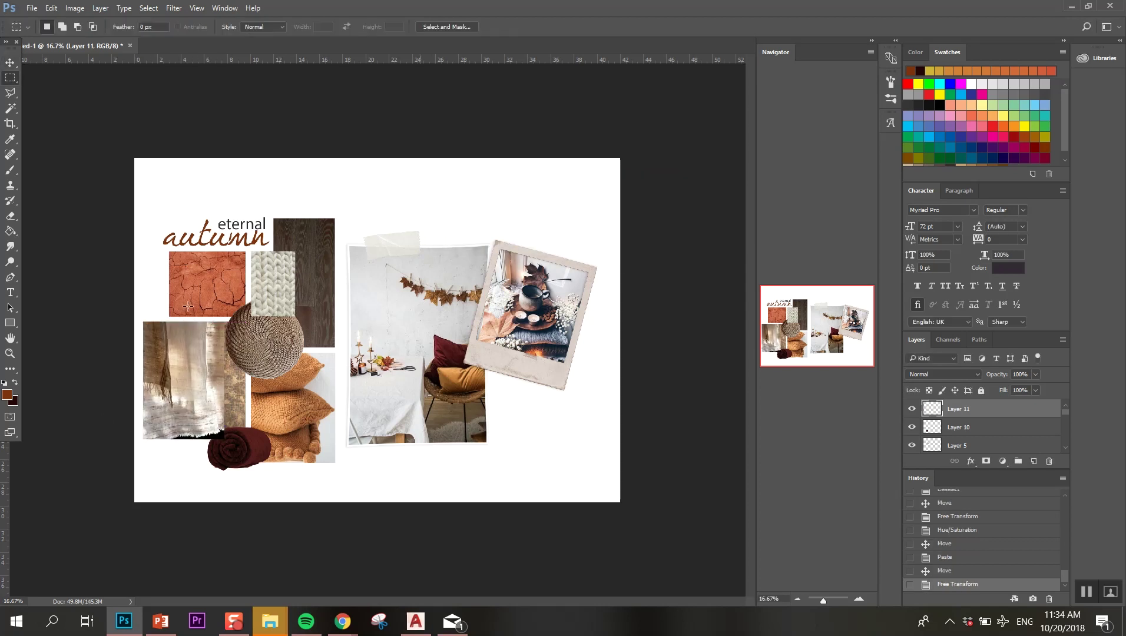
{"action": "left_click_drag", "start_coordinate": [262, 486], "coordinate": [183, 304]}
{"action": "key", "text": "Delete"}
{"action": "key", "text": "ctrl+d"}
{"action": "key", "text": "v"}
{"action": "left_click_drag", "start_coordinate": [170, 425], "coordinate": [172, 427]}
{"action": "left_click", "coordinate": [266, 532]}
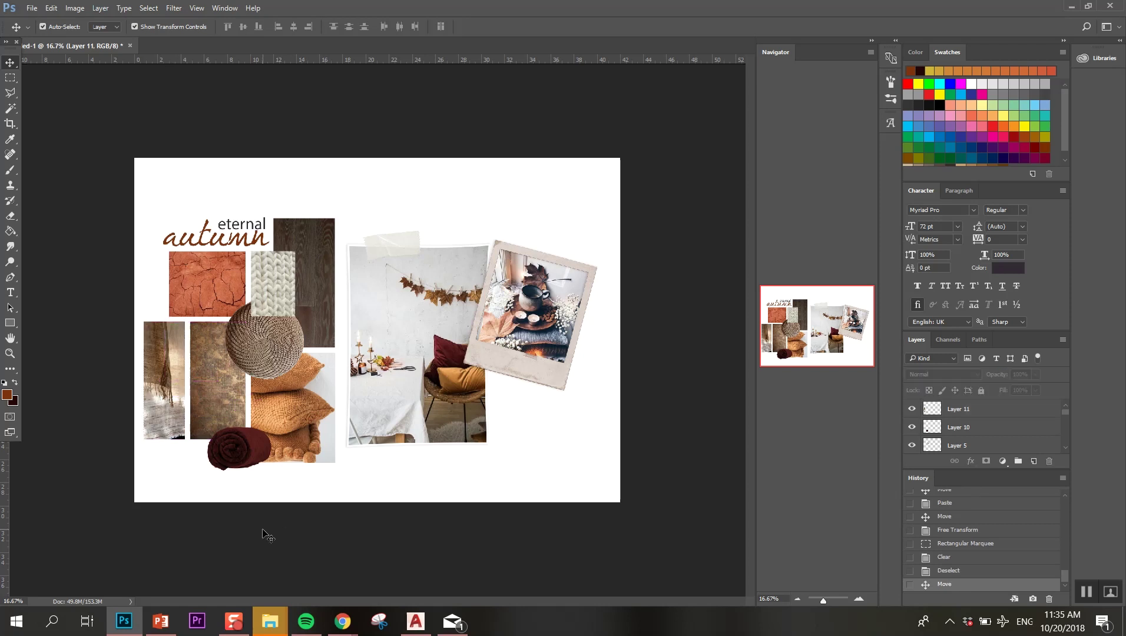
{"action": "left_click", "coordinate": [232, 450]}
{"action": "left_click_drag", "start_coordinate": [233, 451], "coordinate": [221, 453]}
{"action": "left_click", "coordinate": [426, 230]}
{"action": "key", "text": "Return"}
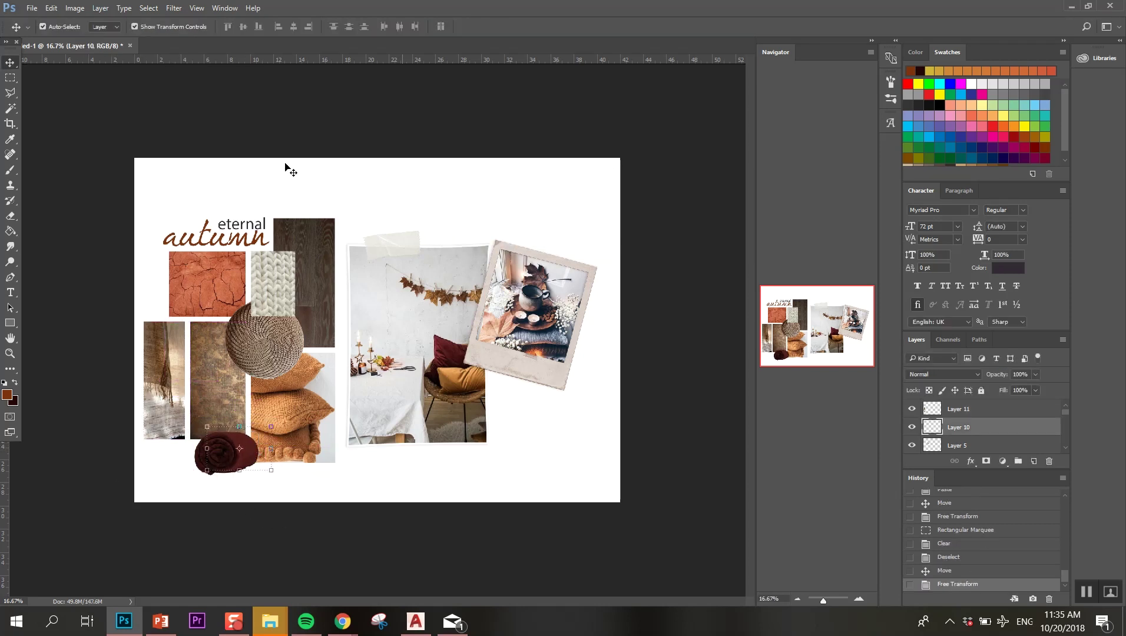
{"action": "left_click", "coordinate": [211, 270]}
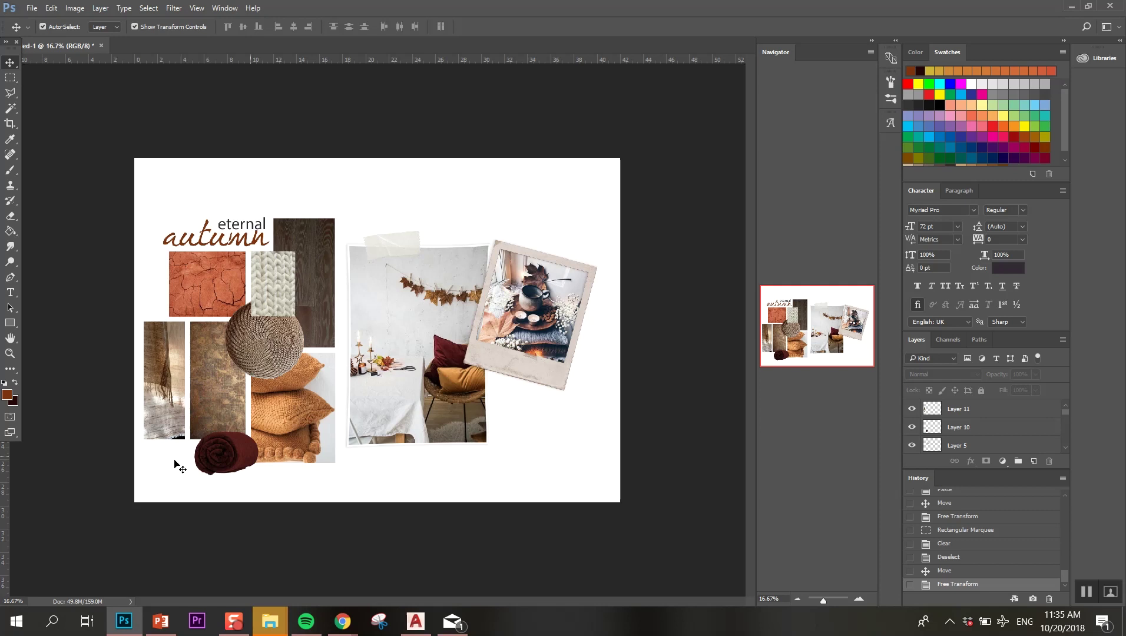
{"action": "left_click_drag", "start_coordinate": [104, 171], "coordinate": [532, 448]}
{"action": "mouse_move", "coordinate": [528, 354]}
{"action": "left_mouse_down"}
{"action": "mouse_move", "coordinate": [522, 327]}
{"action": "mouse_move", "coordinate": [536, 341]}
{"action": "left_mouse_up"}
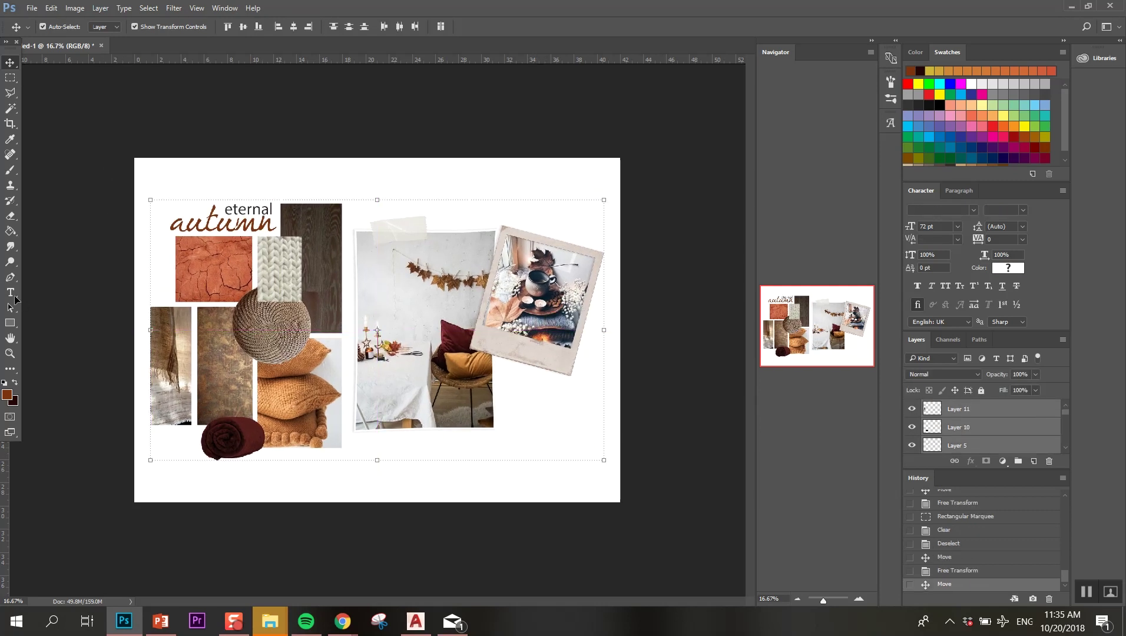
{"action": "left_click", "coordinate": [11, 292]}
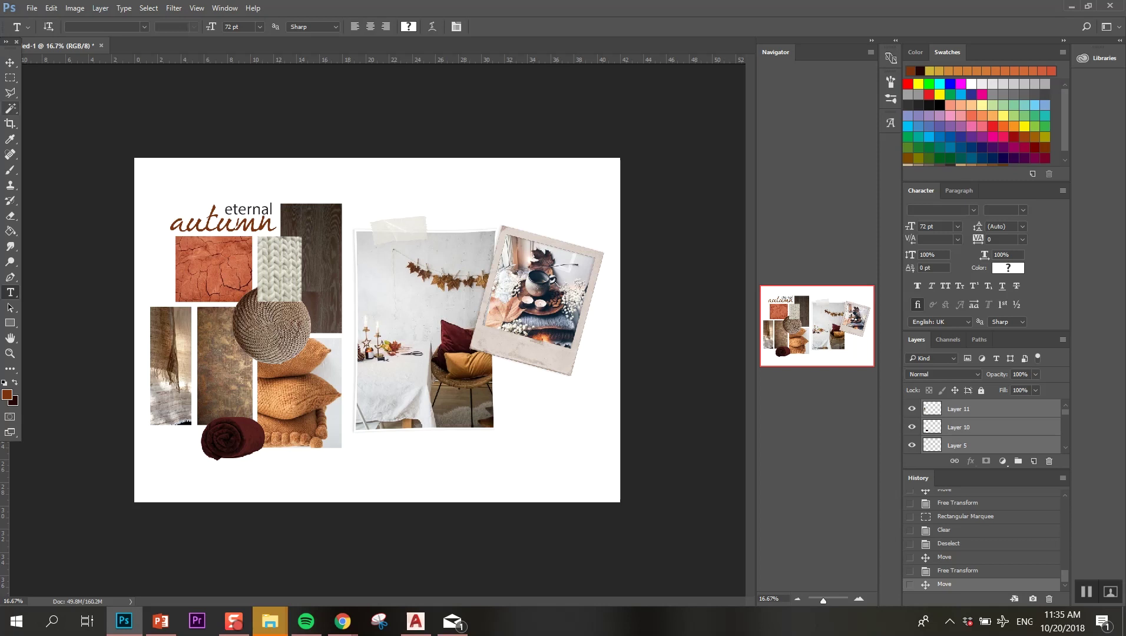
{"action": "left_click", "coordinate": [11, 323]}
- Switch to elliptical selections and add a new layer named 'color scheme'
{"action": "right_click", "coordinate": [11, 78]}
{"action": "left_click", "coordinate": [55, 86]}
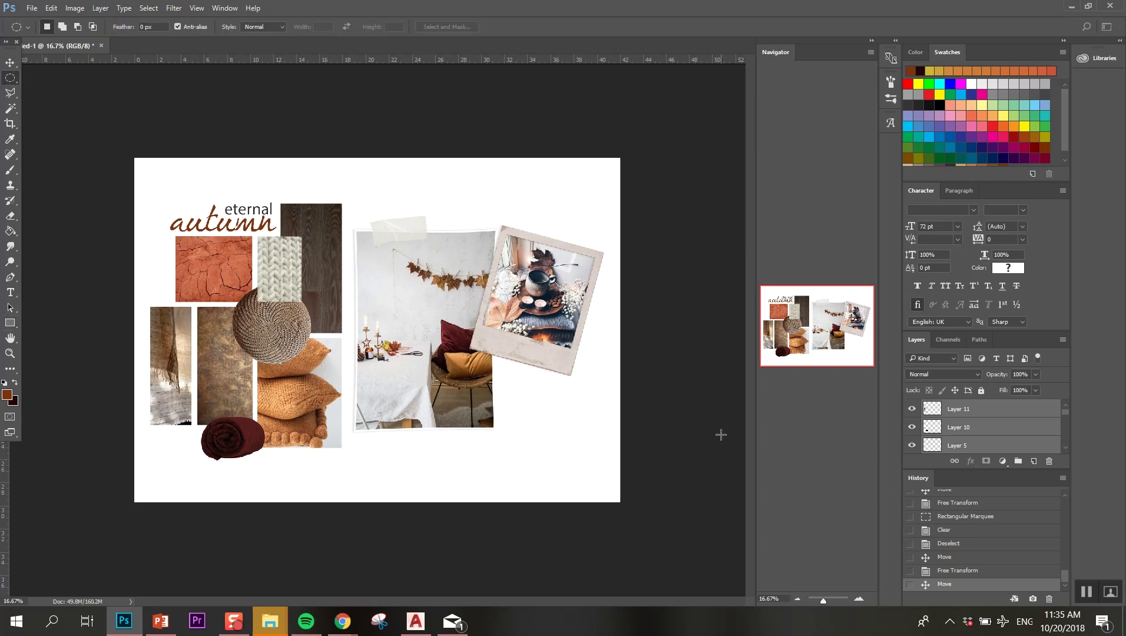
{"action": "left_click", "coordinate": [1033, 461]}
{"action": "type", "text": "color sch"}
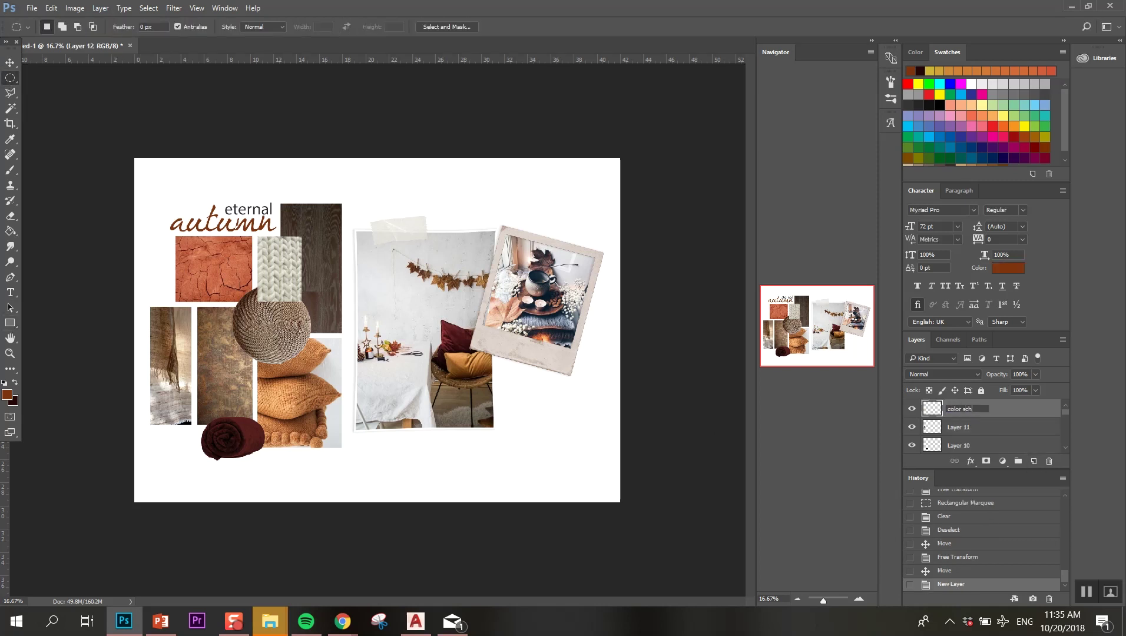
{"action": "type", "text": "eme"}
{"action": "key", "text": "Return"}
- Draw a circle at the lower right and fill it with orange sampled from the knitted pillow
{"action": "left_click_drag", "start_coordinate": [534, 416], "coordinate": [508, 415]}
{"action": "left_click", "coordinate": [6, 394]}
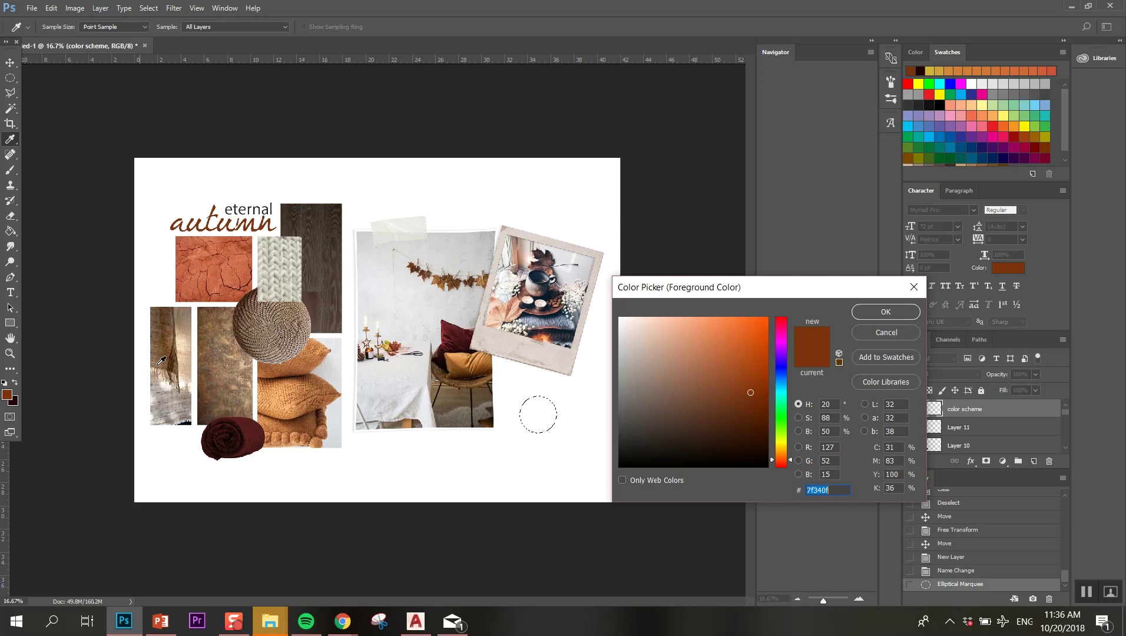
{"action": "left_click", "coordinate": [294, 392]}
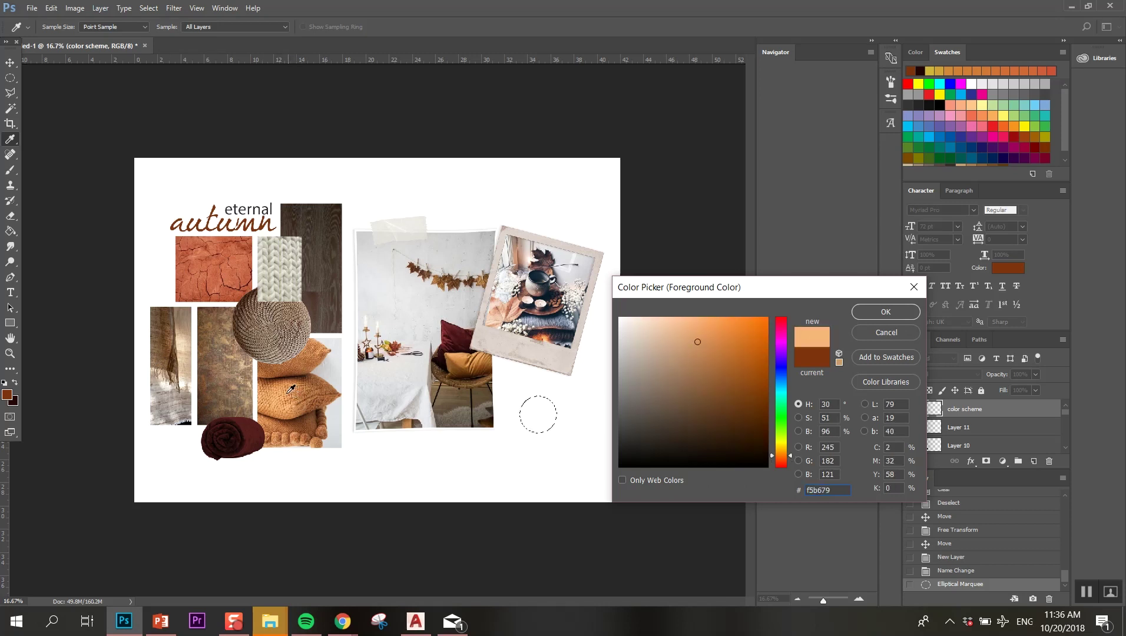
{"action": "left_click", "coordinate": [863, 317]}
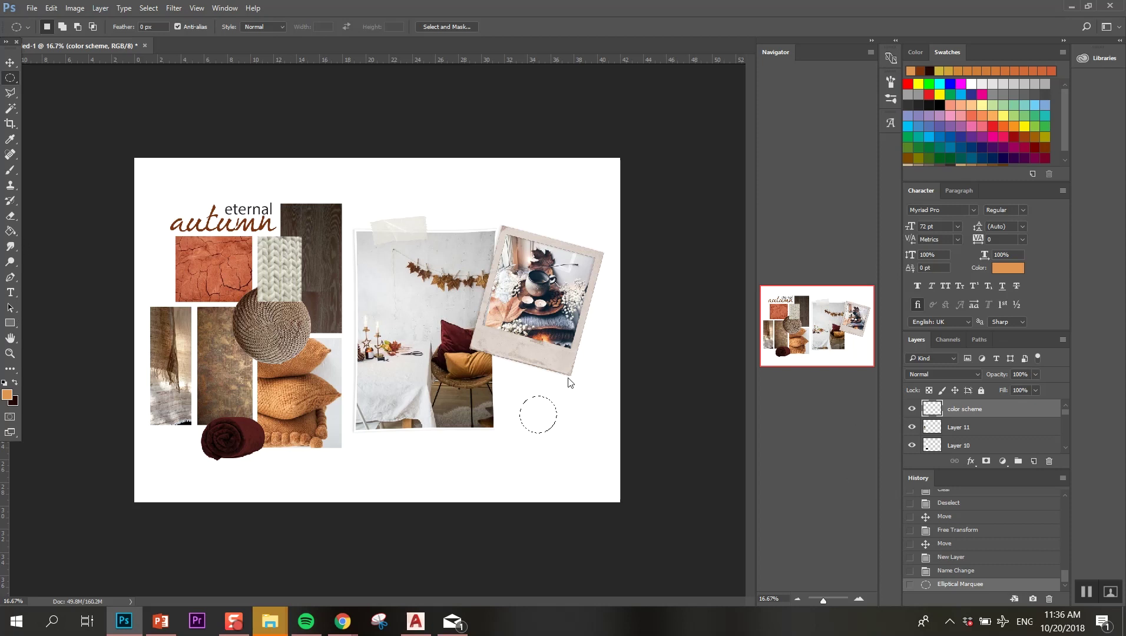
{"action": "key", "text": "g"}
{"action": "left_click", "coordinate": [553, 416]}
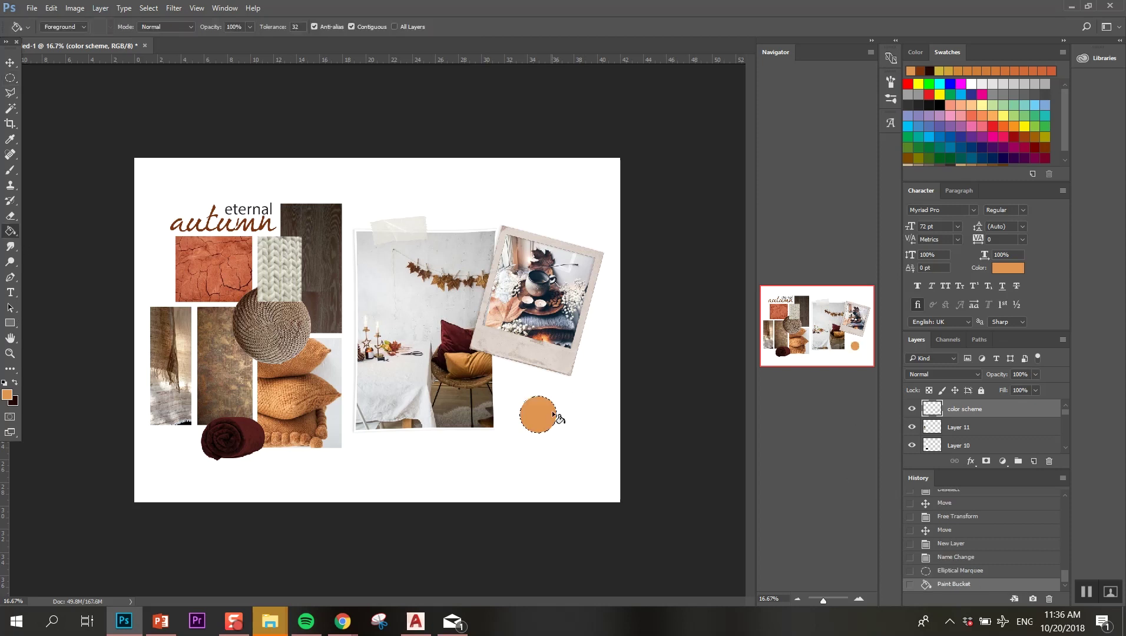
- Duplicate the orange circle below itself to form a column of swatch circles
{"action": "left_click", "coordinate": [8, 59]}
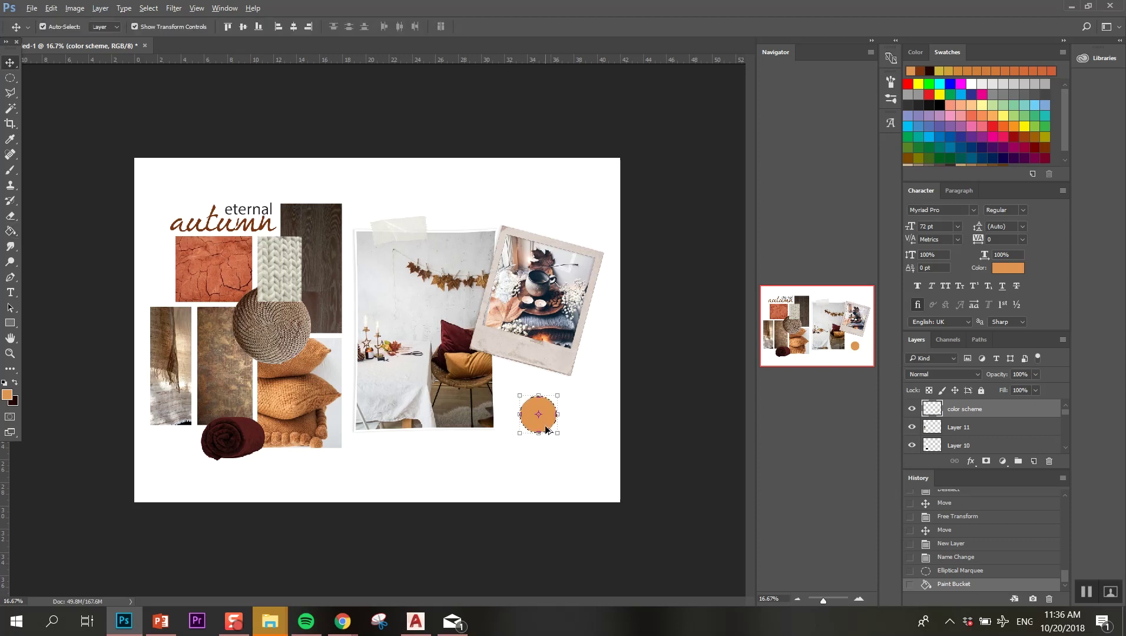
{"action": "left_click_drag", "start_coordinate": [546, 431], "coordinate": [552, 469]}
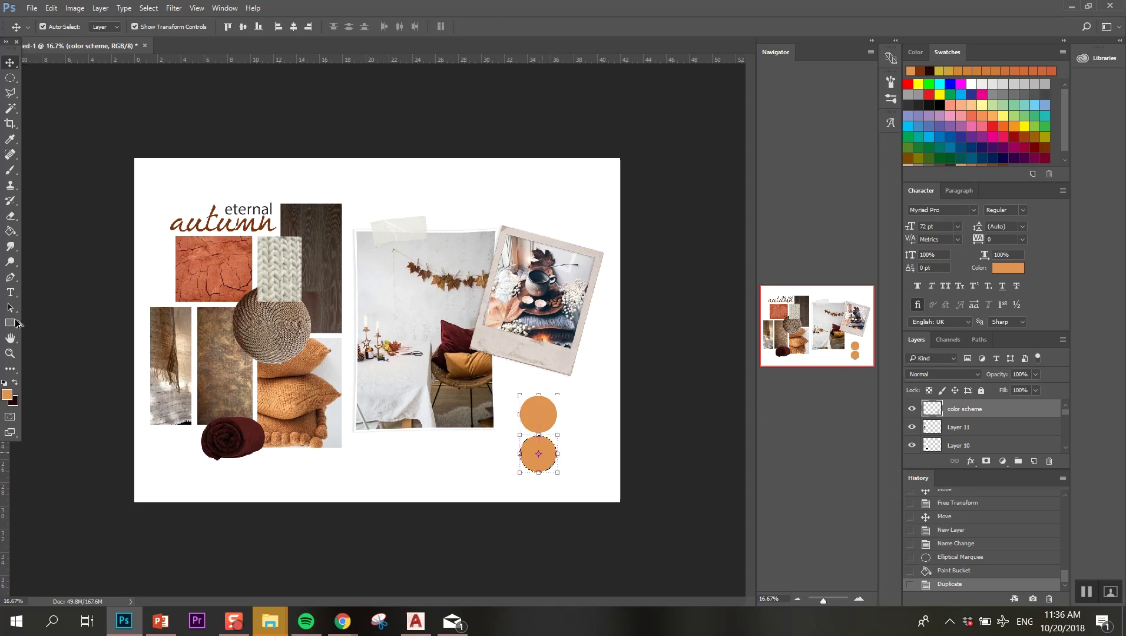
{"action": "key", "text": "Up"}
{"action": "key", "text": "Up"}
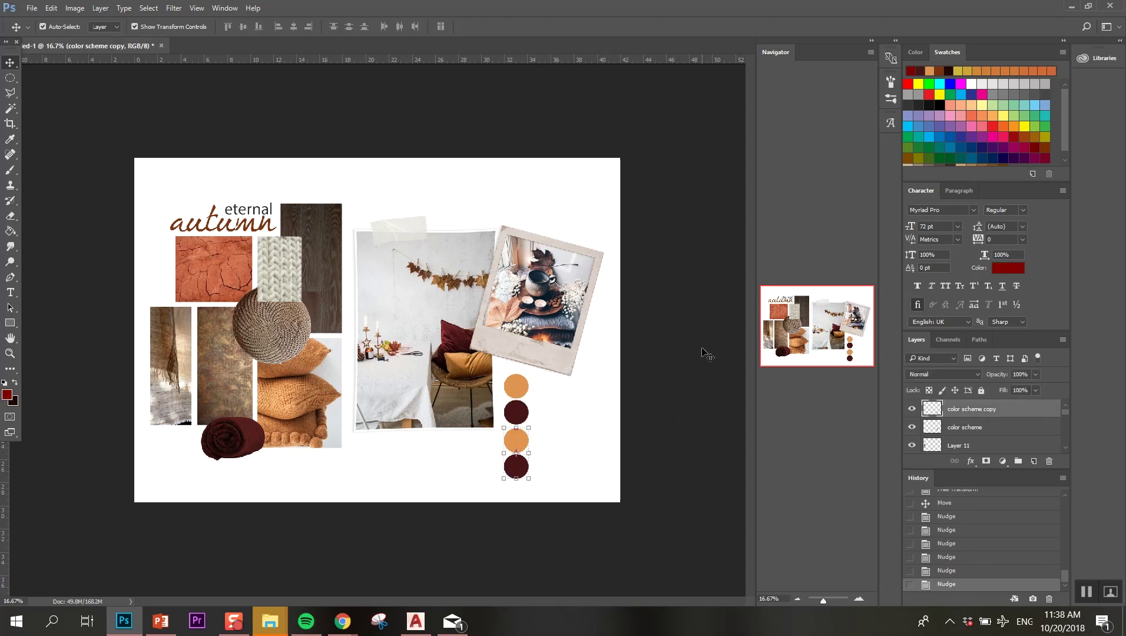
{"action": "left_click", "coordinate": [685, 363]}
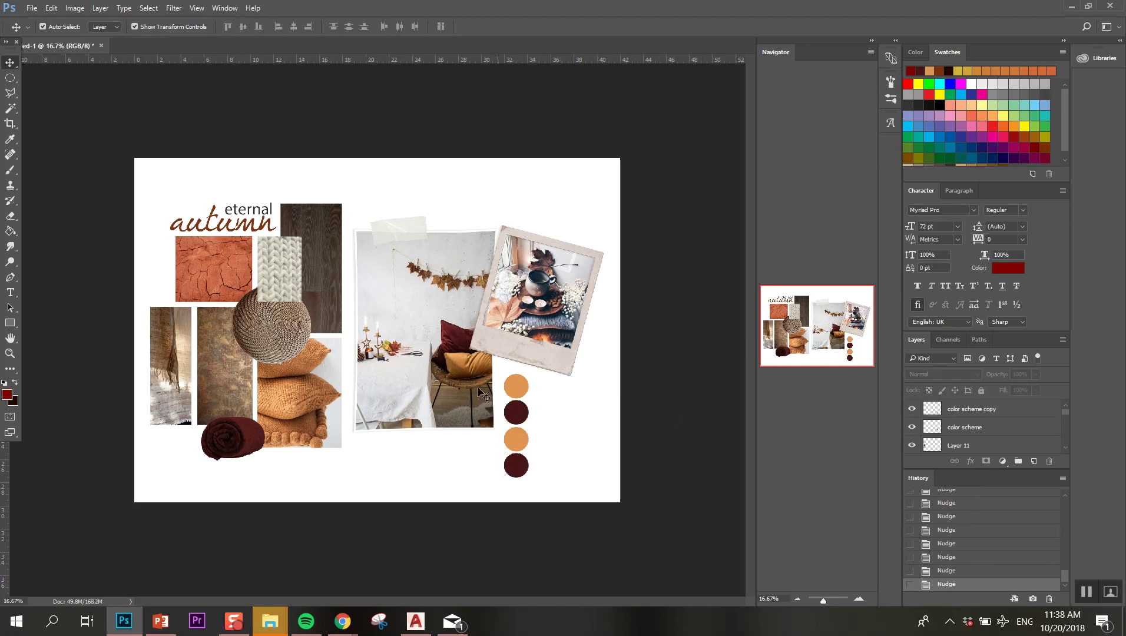
{"action": "left_click", "coordinate": [9, 233]}
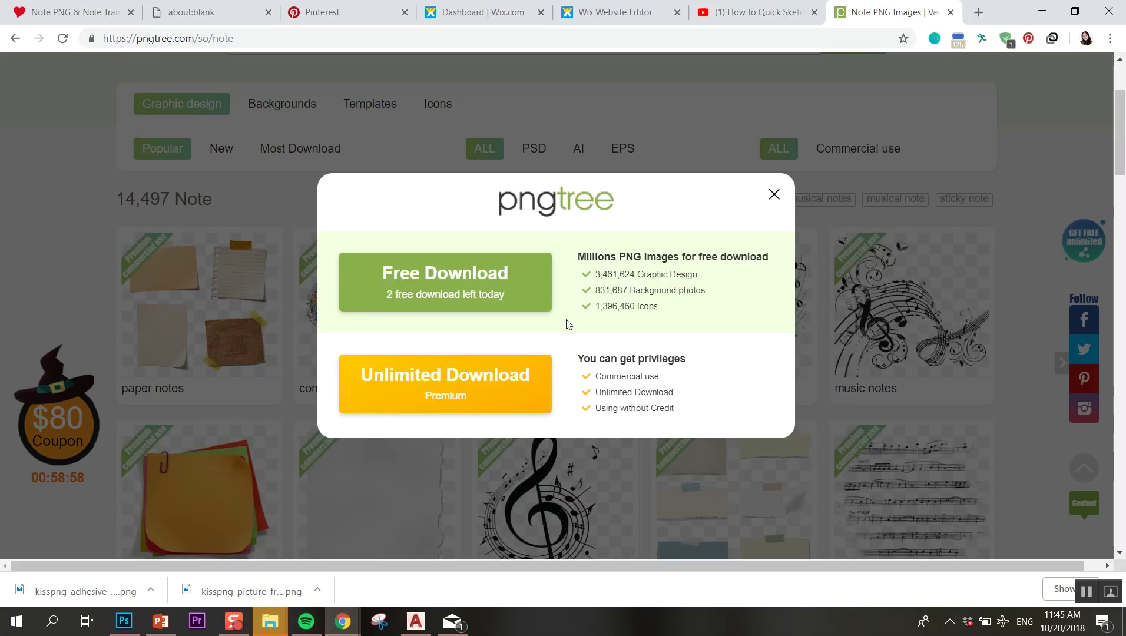
- Download the paper notes image and drag it toward the board
{"action": "left_click", "coordinate": [567, 320]}
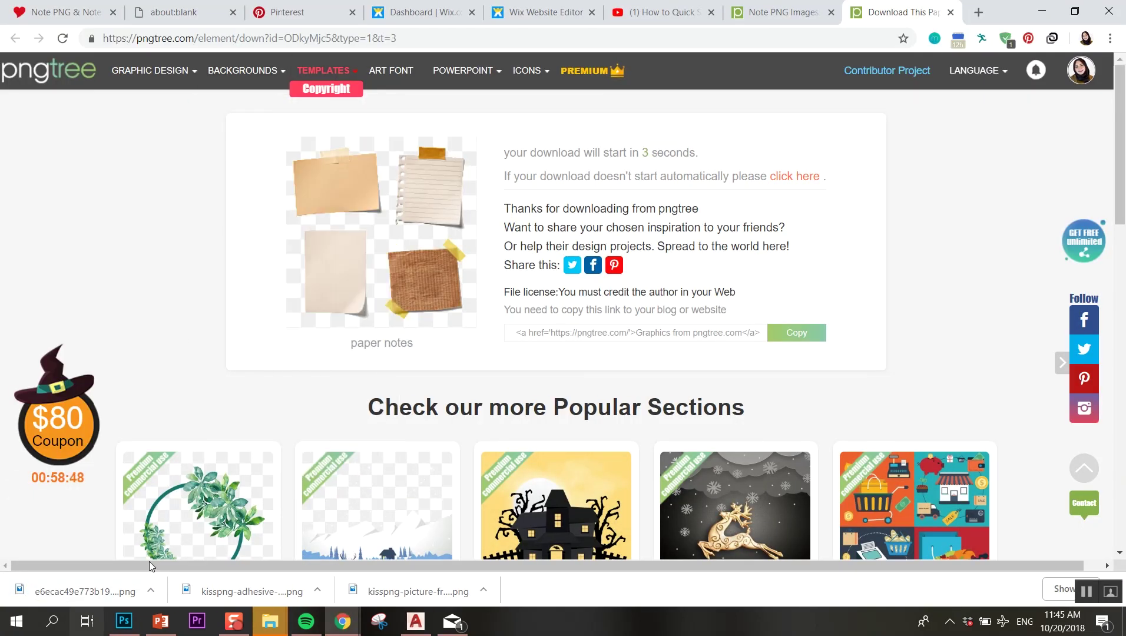
{"action": "left_click", "coordinate": [270, 621]}
{"action": "left_click_drag", "start_coordinate": [230, 295], "coordinate": [167, 532]}
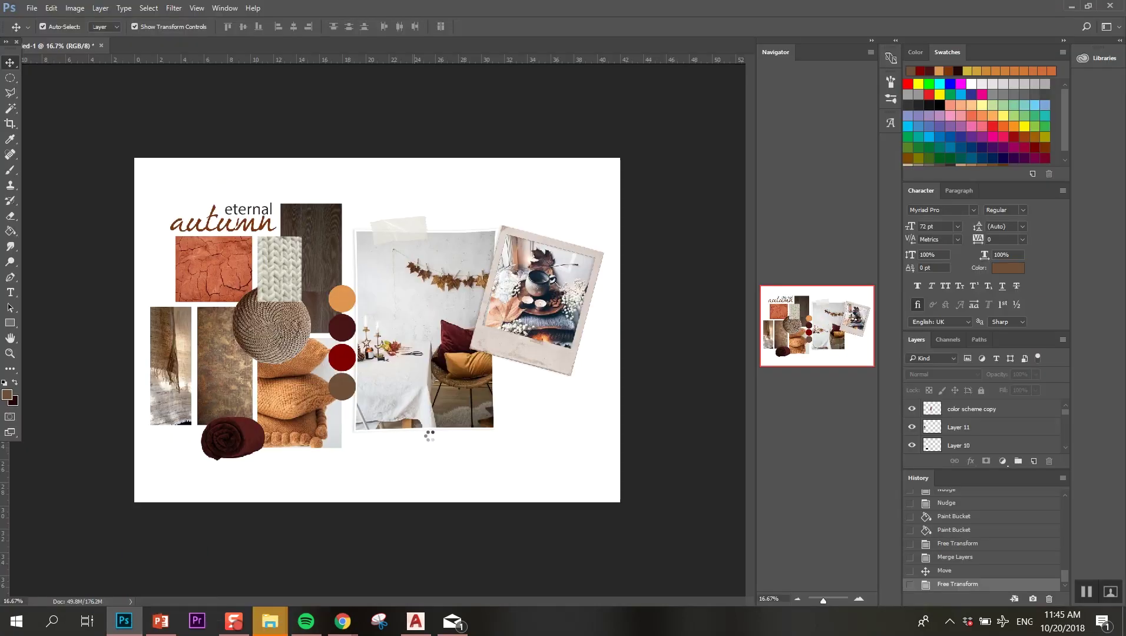
- Place the paper notes image onto the mood board
{"action": "left_click_drag", "start_coordinate": [427, 433], "coordinate": [257, 358]}
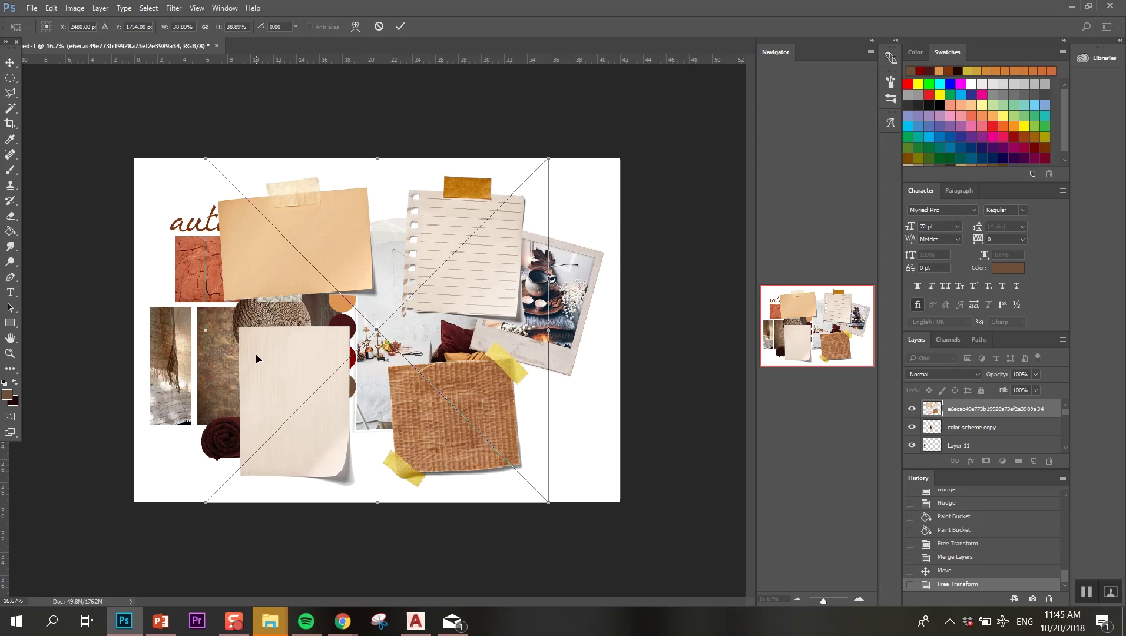
{"action": "key", "text": "v"}
{"action": "left_click", "coordinate": [500, 234]}
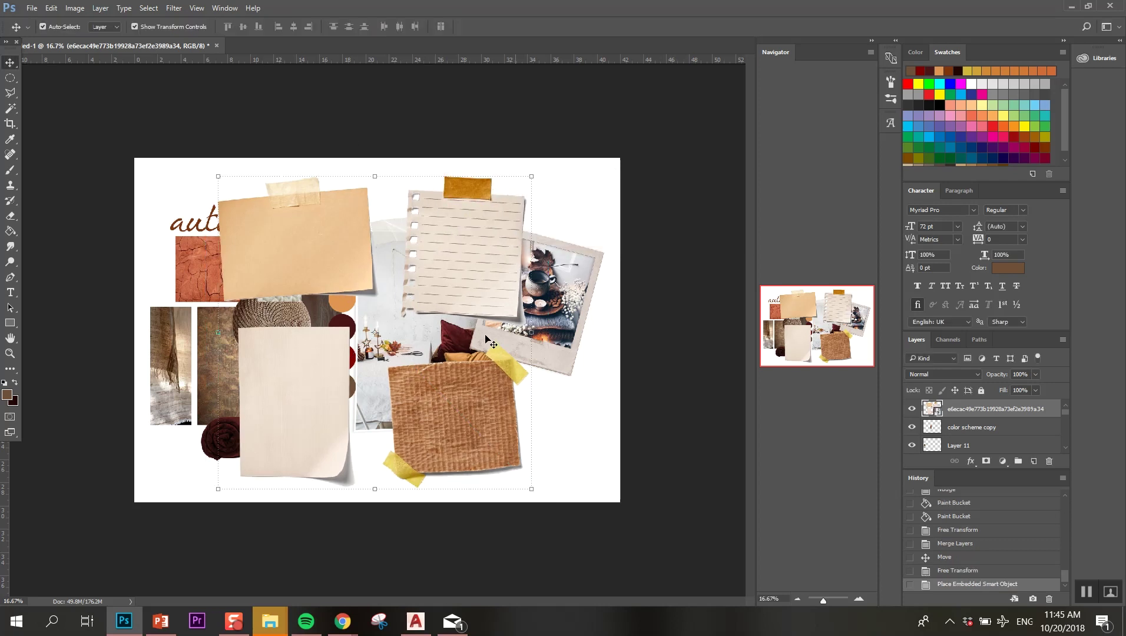
- Rasterize the paper notes layer and delete the three unwanted notes
{"action": "left_click", "coordinate": [10, 92]}
{"action": "left_click", "coordinate": [395, 290]}
{"action": "left_click", "coordinate": [384, 160]}
{"action": "left_click", "coordinate": [615, 145]}
{"action": "left_click", "coordinate": [543, 421]}
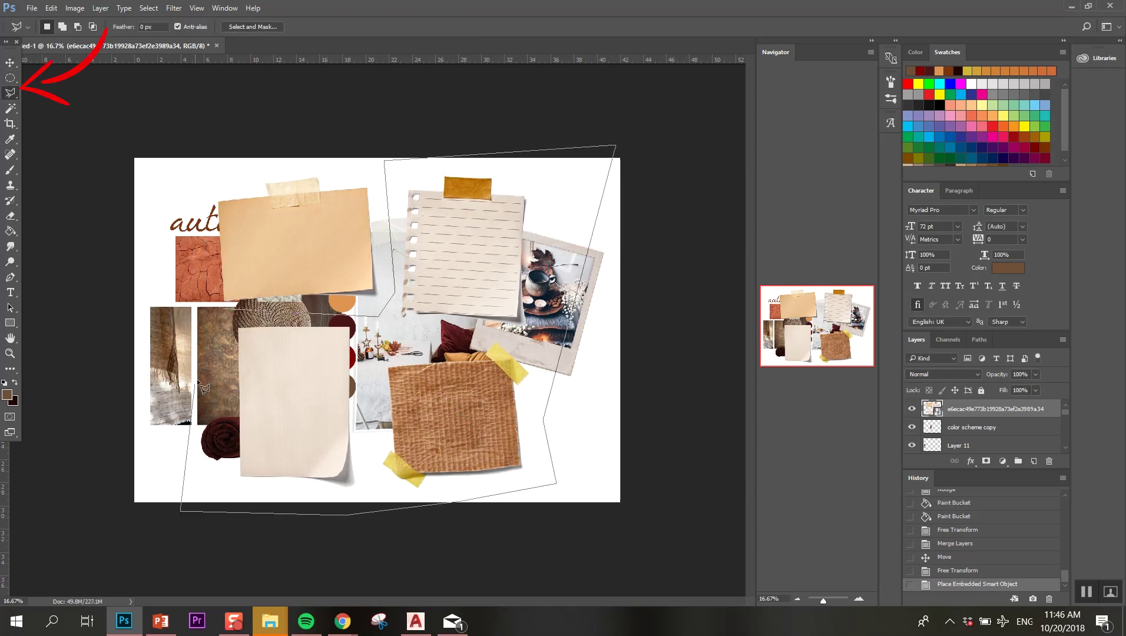
{"action": "key", "text": "Escape"}
{"action": "key", "text": "ctrl+shift+d"}
{"action": "key", "text": "Delete"}
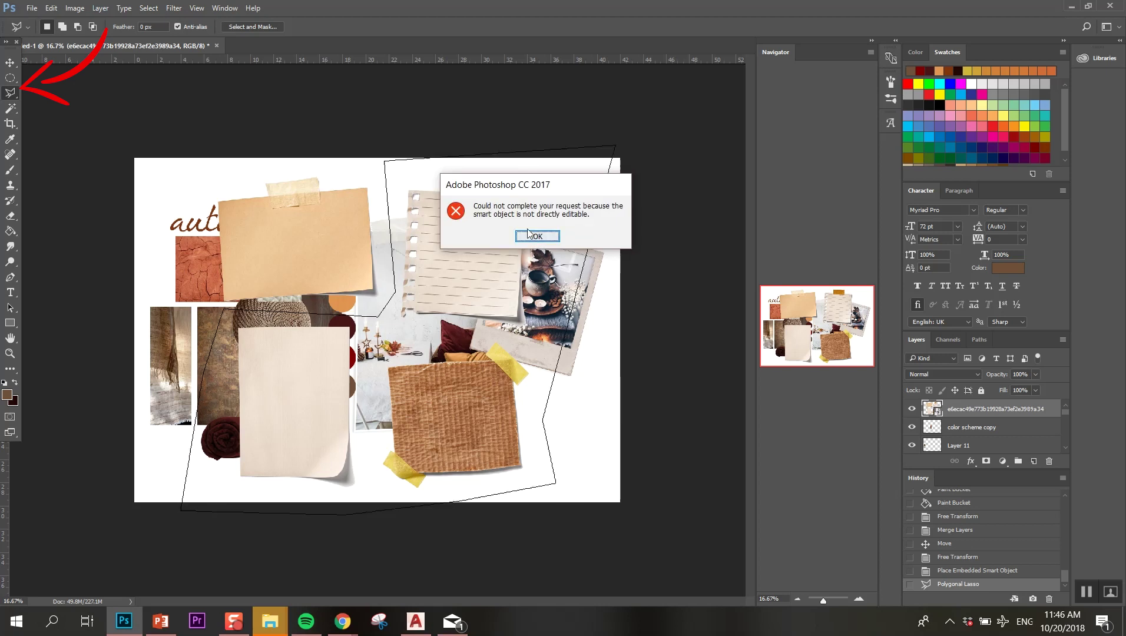
{"action": "key", "text": "Return"}
{"action": "right_click", "coordinate": [948, 409]}
{"action": "left_click", "coordinate": [853, 327]}
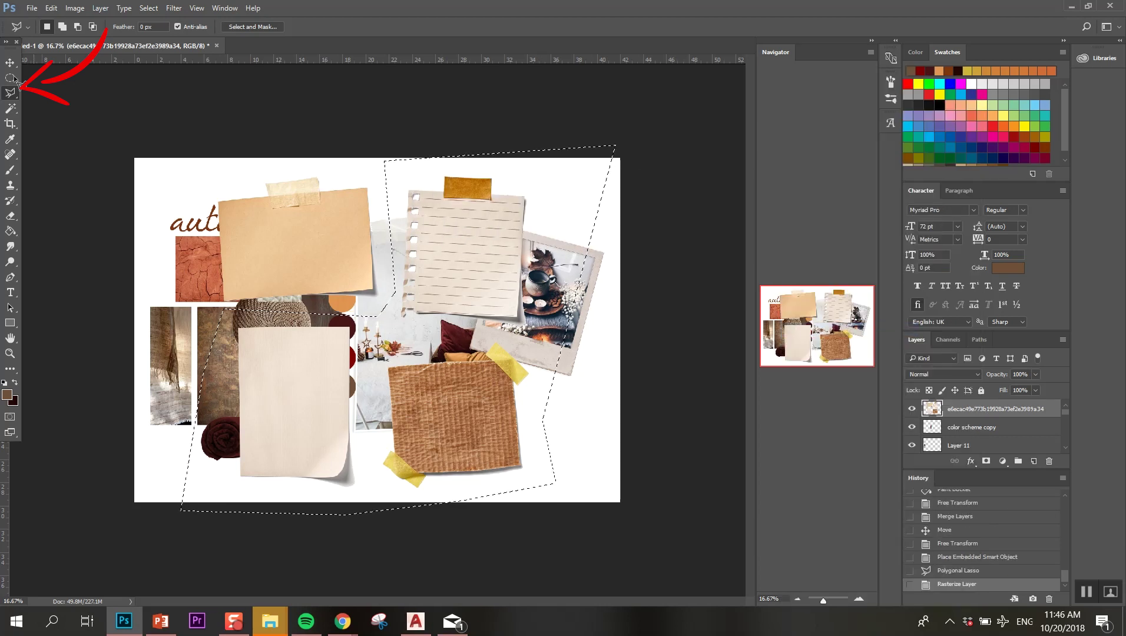
{"action": "key", "text": "Delete"}
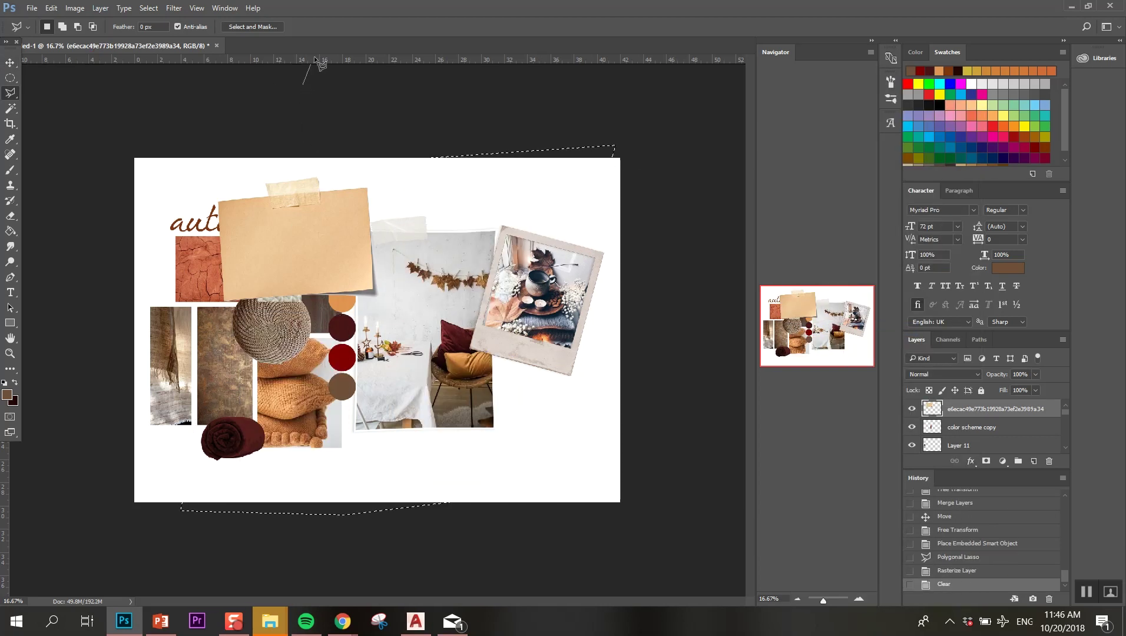
- Move the peach note lower right, tilt it about 15°, flip it horizontally, tilt text -4°
{"action": "left_click", "coordinate": [10, 62]}
{"action": "key", "text": "ctrl+d"}
{"action": "left_click_drag", "start_coordinate": [309, 216], "coordinate": [446, 336]}
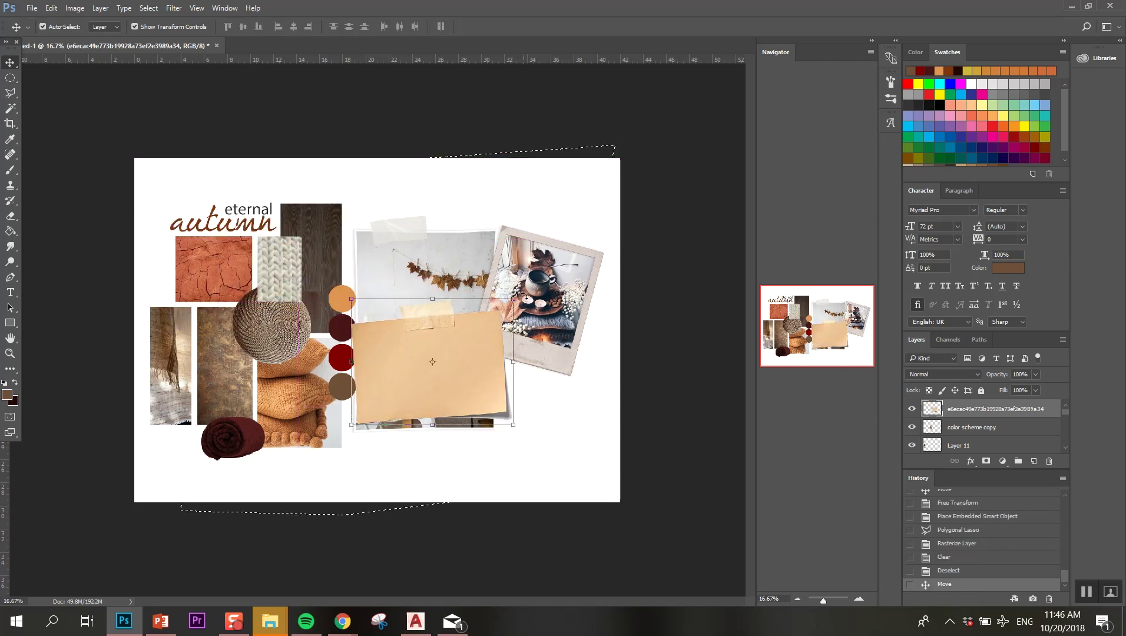
{"action": "left_click_drag", "start_coordinate": [512, 297], "coordinate": [494, 227]}
{"action": "right_click", "coordinate": [480, 223]}
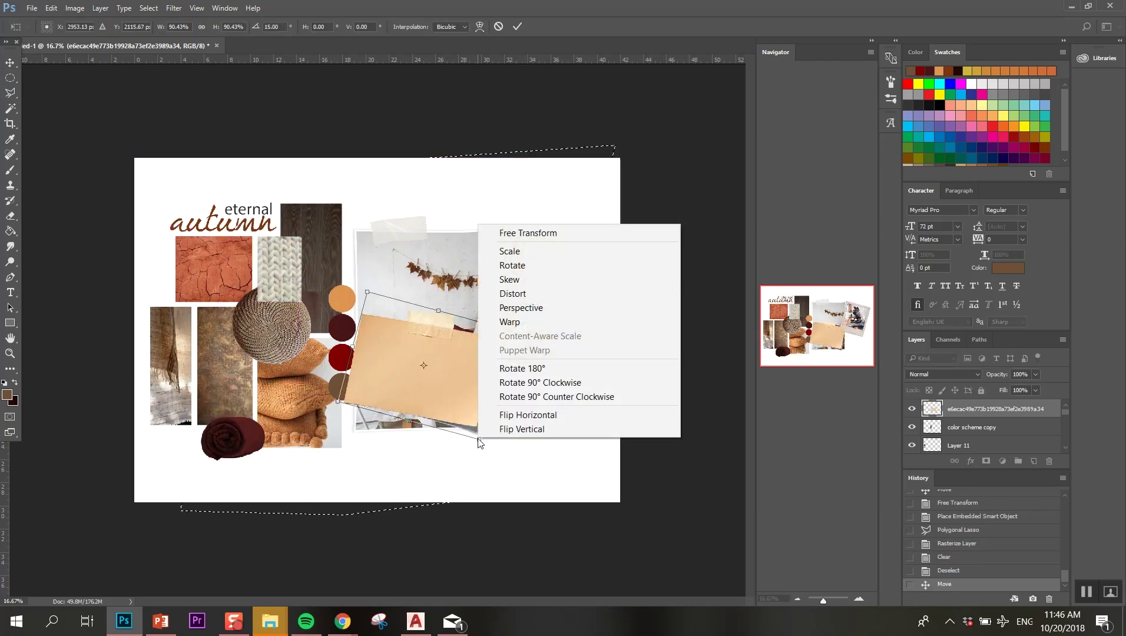
{"action": "left_click", "coordinate": [504, 410]}
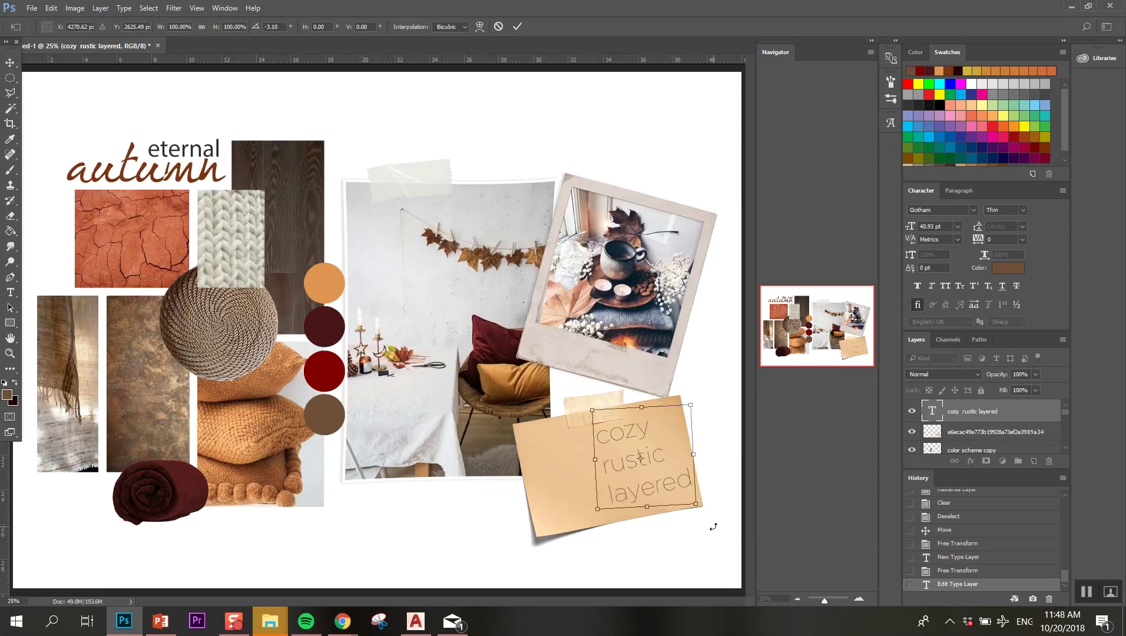
{"action": "left_click_drag", "start_coordinate": [713, 526], "coordinate": [716, 526]}
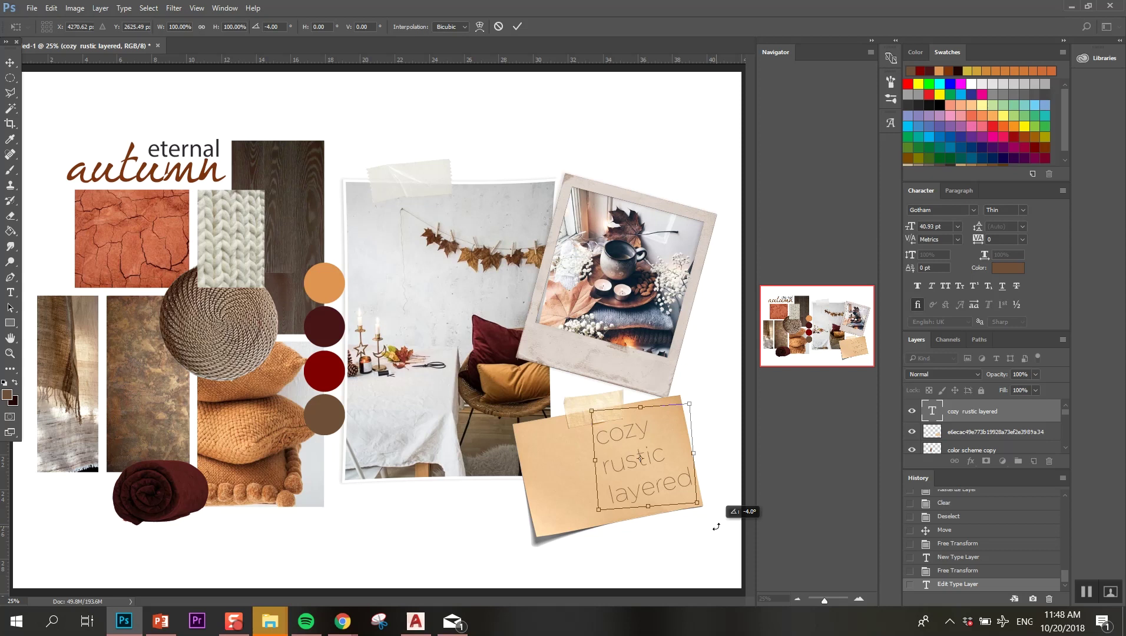
- Commit the pending transform and move the falling leaves layer across the swatch circles
{"action": "key", "text": "v"}
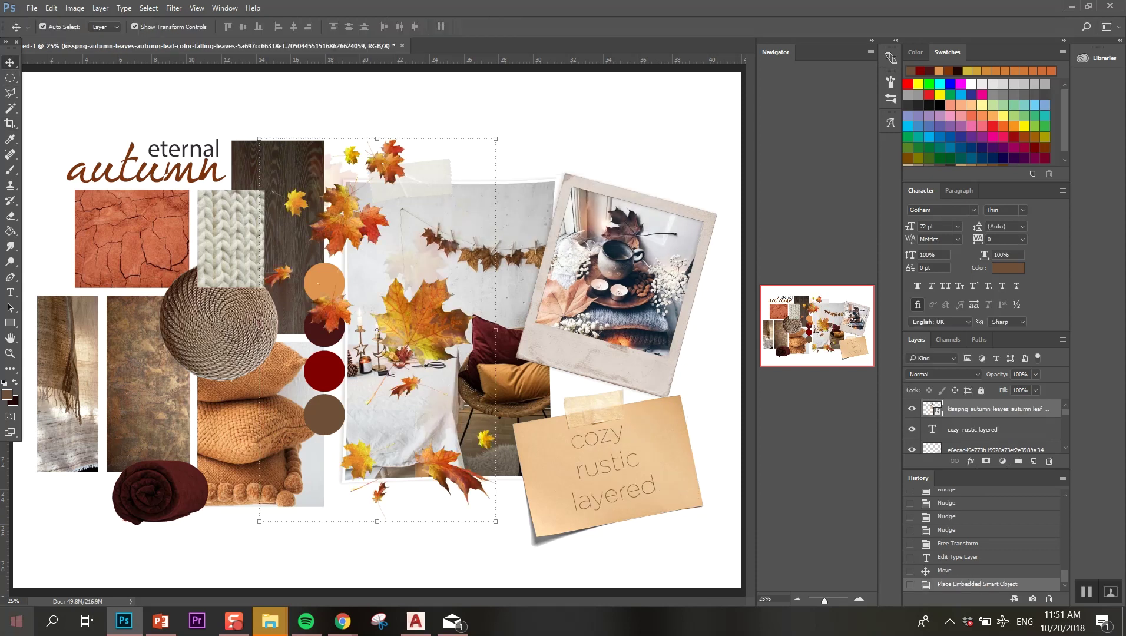
{"action": "left_click", "coordinate": [494, 450]}
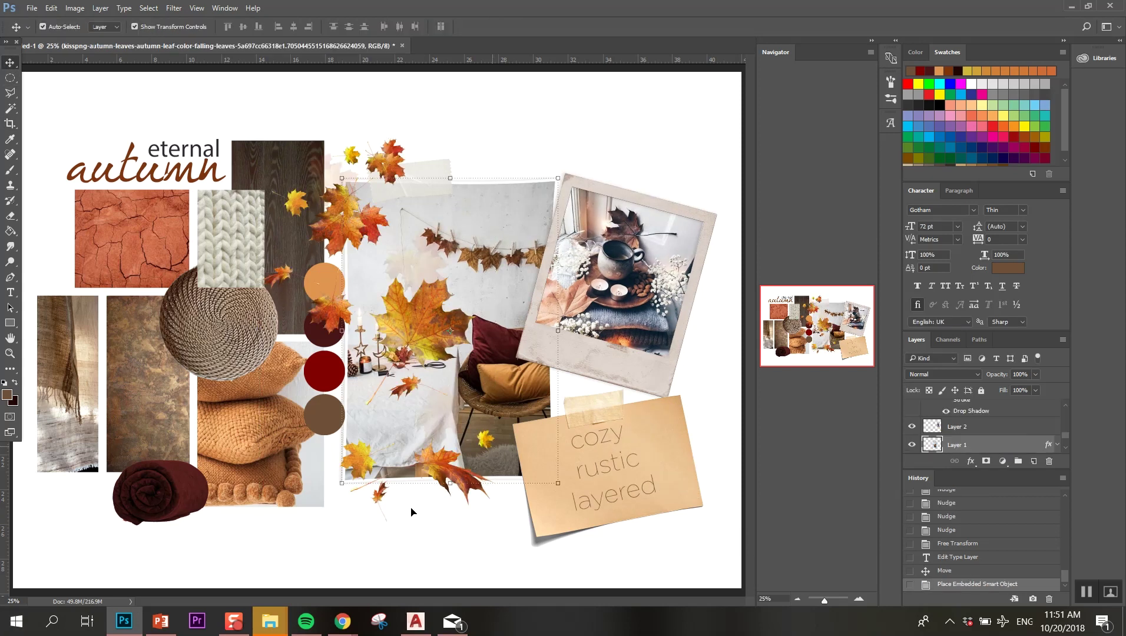
{"action": "left_click", "coordinate": [389, 514]}
{"action": "left_click_drag", "start_coordinate": [461, 470], "coordinate": [484, 463]}
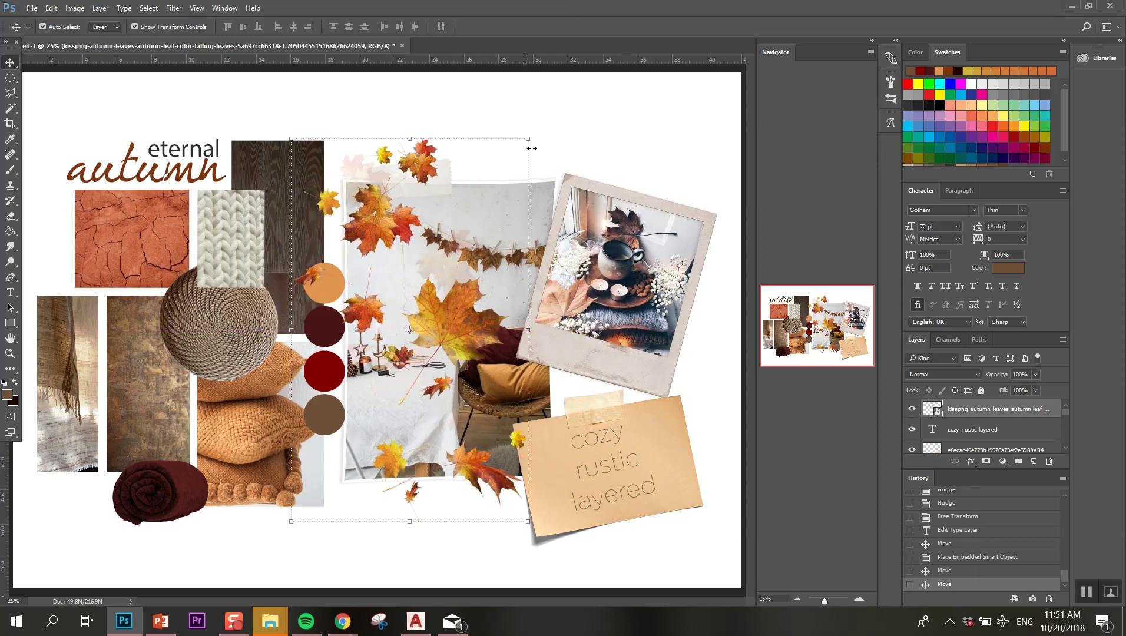